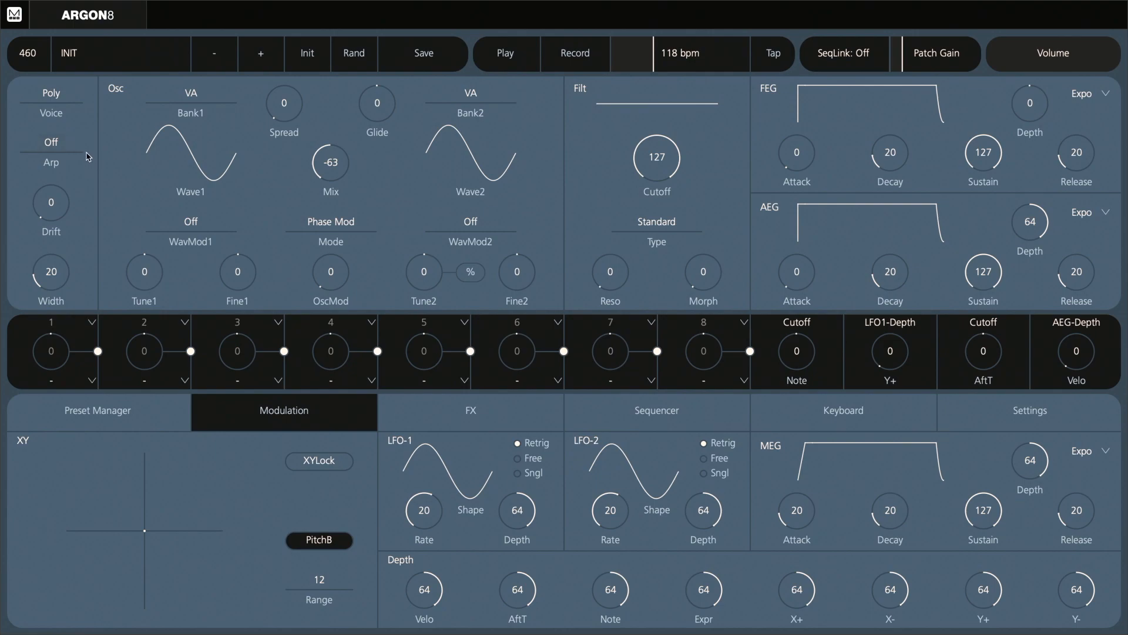
- Turn the arpeggiator on and set the FEG, AEG and MEG envelope curves to Snap
left_click(65, 151)
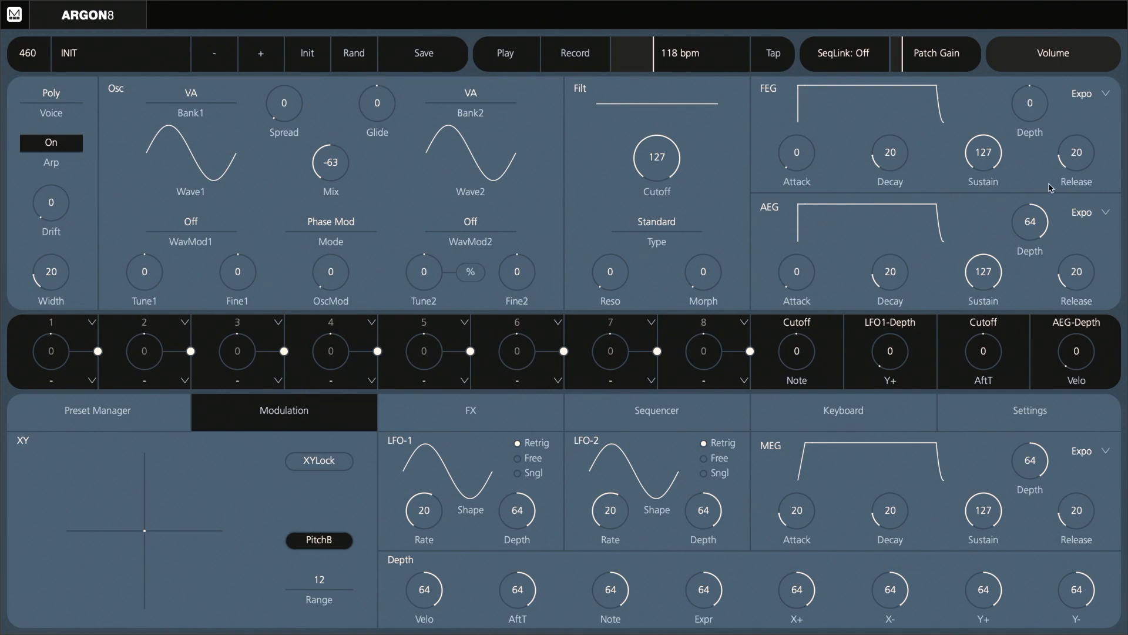
left_click(1087, 97)
left_click(1075, 126)
scroll(1083, 210, "down", 1)
left_click(1082, 462)
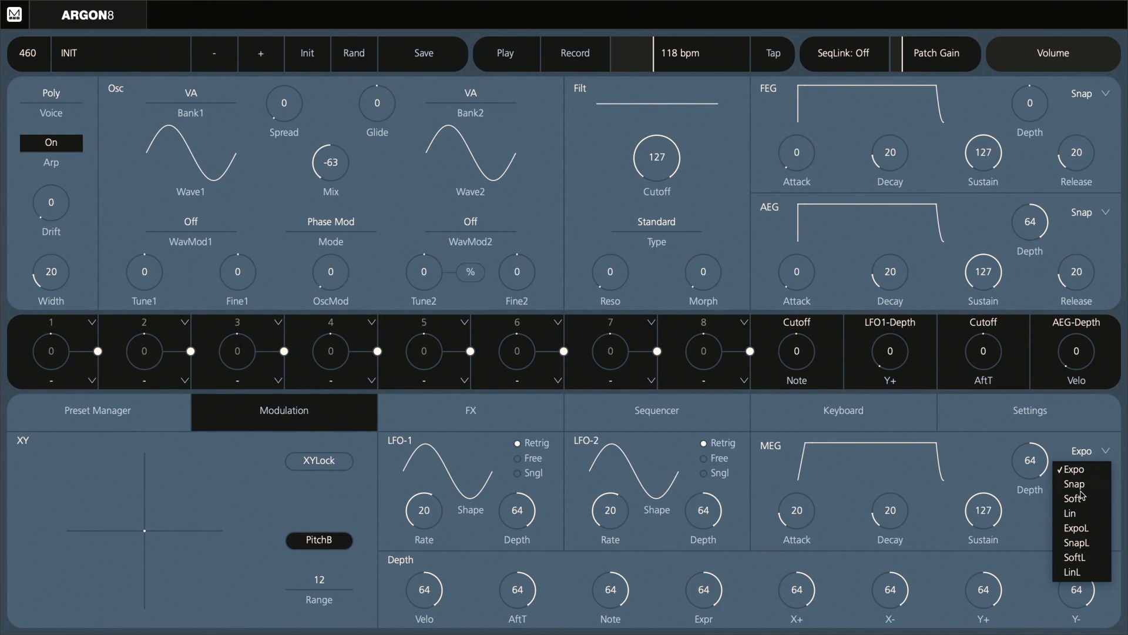
left_click(1083, 486)
left_click(1086, 457)
left_click(1084, 459)
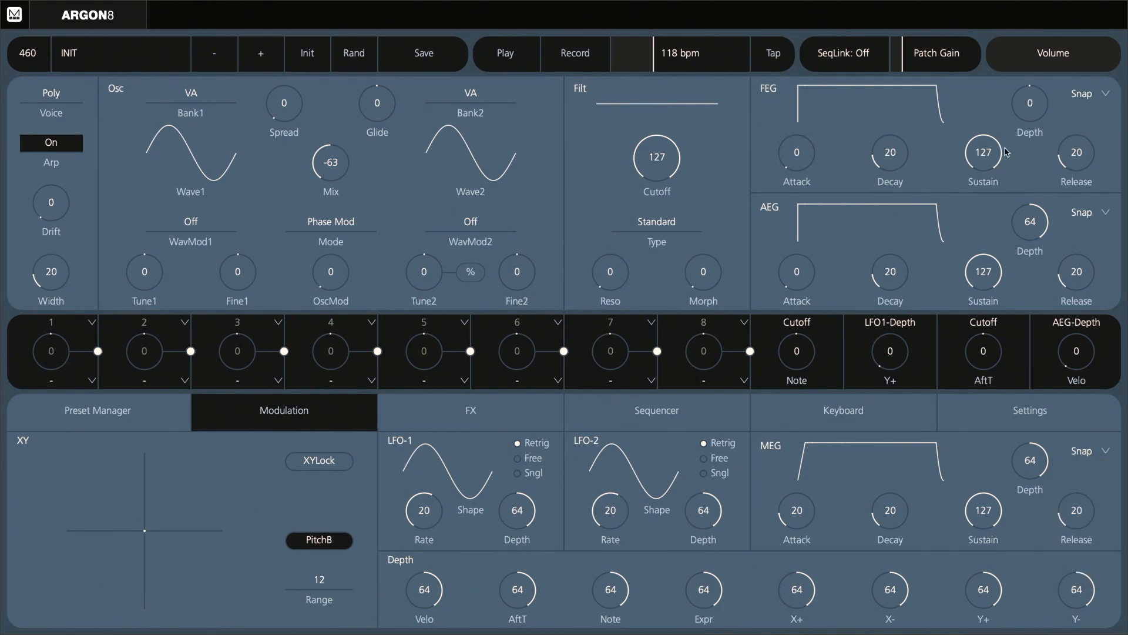
- Set the FEG sustain to 31 and shape the AEG with decay 24, sustain 16 and release 52
left_click_drag(989, 151, 971, 251)
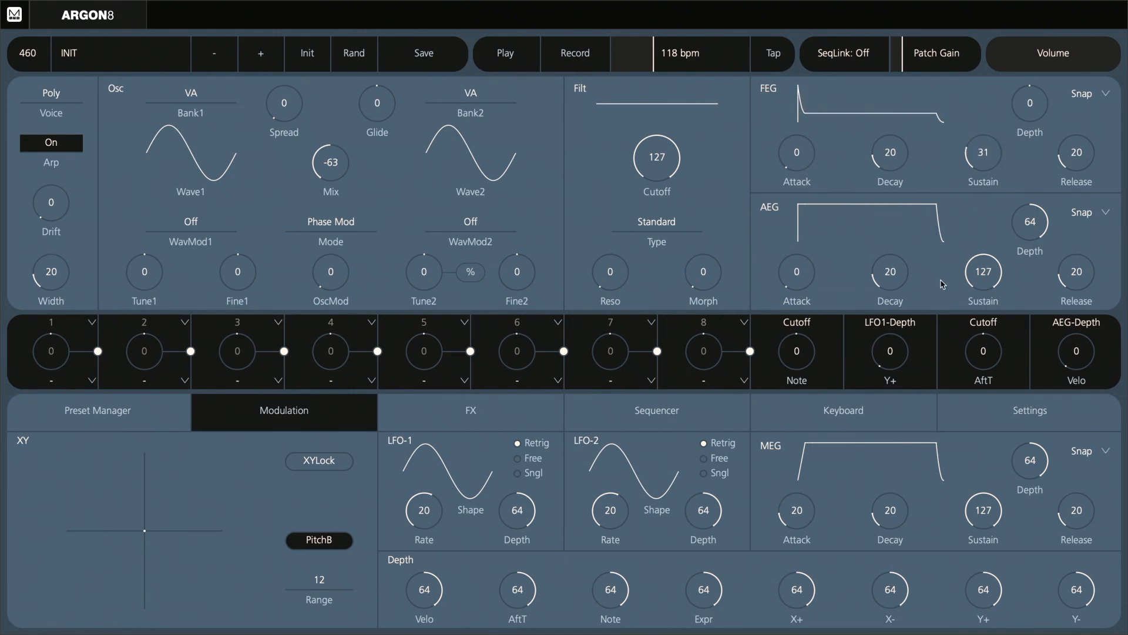
left_click_drag(975, 274, 958, 383)
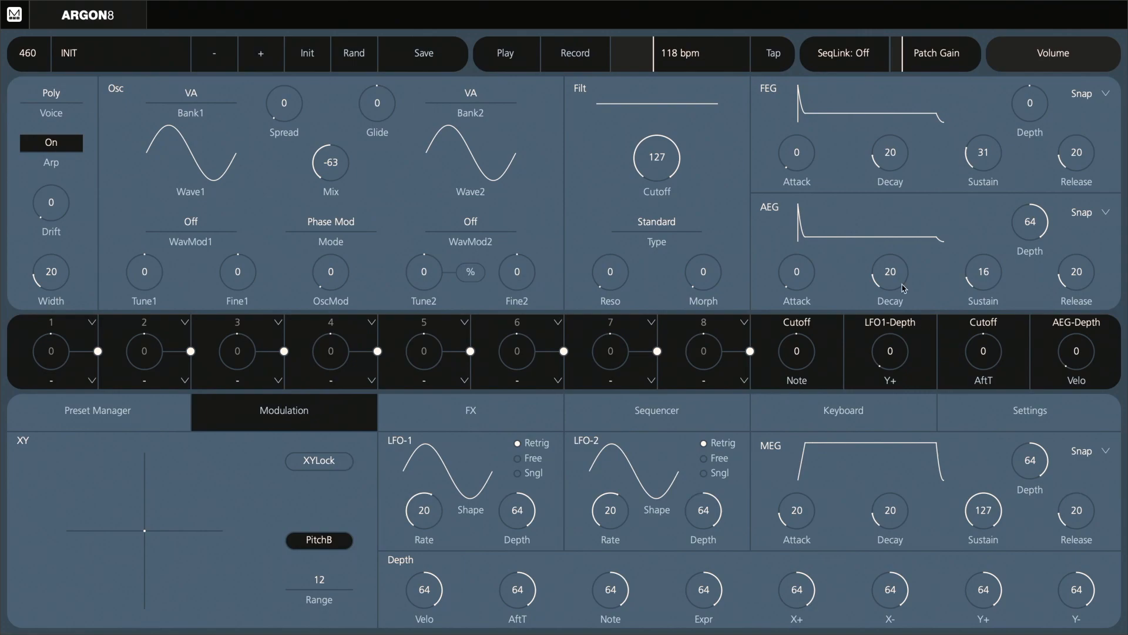
left_click_drag(892, 275, 893, 265)
left_click_drag(1076, 278, 1080, 247)
- Set the voice mode to Unison-2 with drift 80 and width 109
left_click_drag(60, 91, 57, 97)
left_click_drag(56, 214, 65, 133)
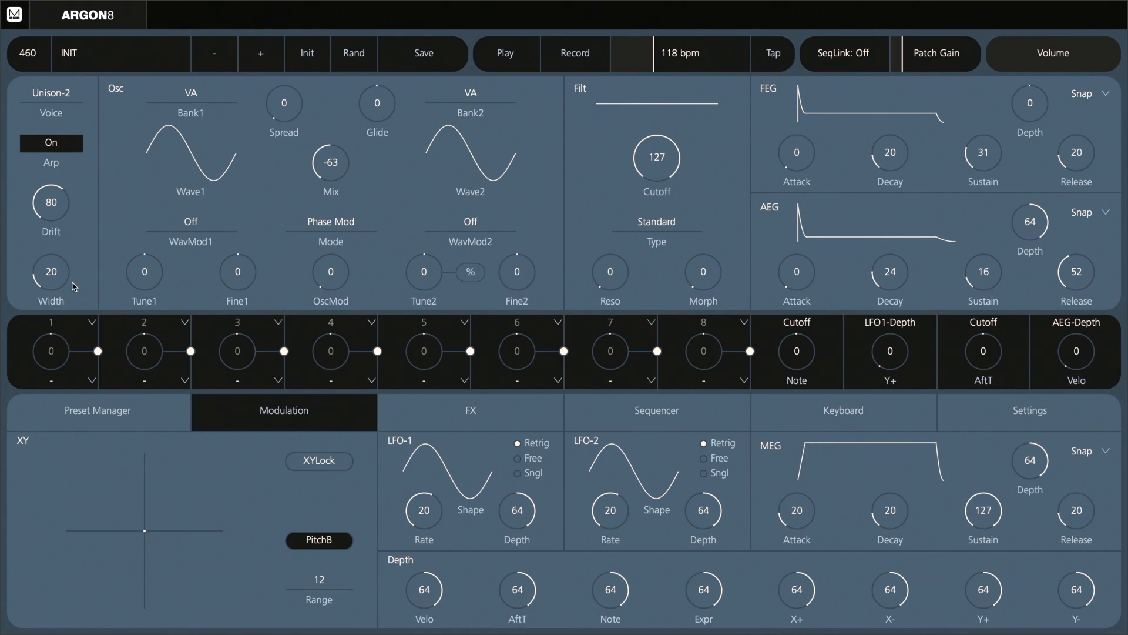
left_click_drag(53, 281, 66, 187)
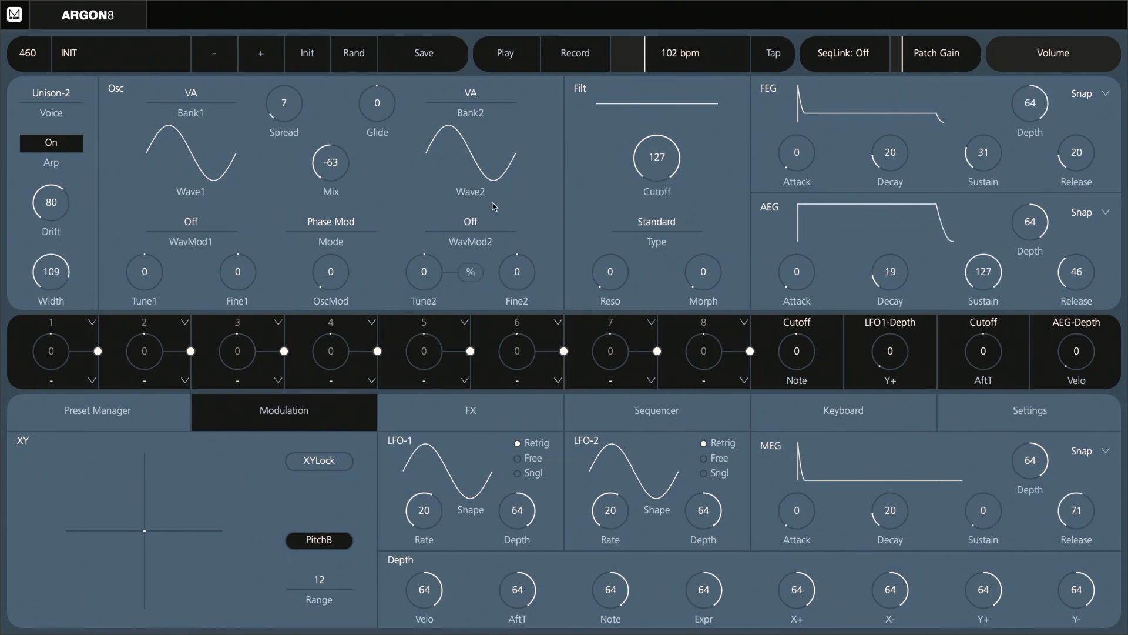
- Route the MEG to Global-Freq in modulation slot 1 with a depth of 56
left_click(37, 381)
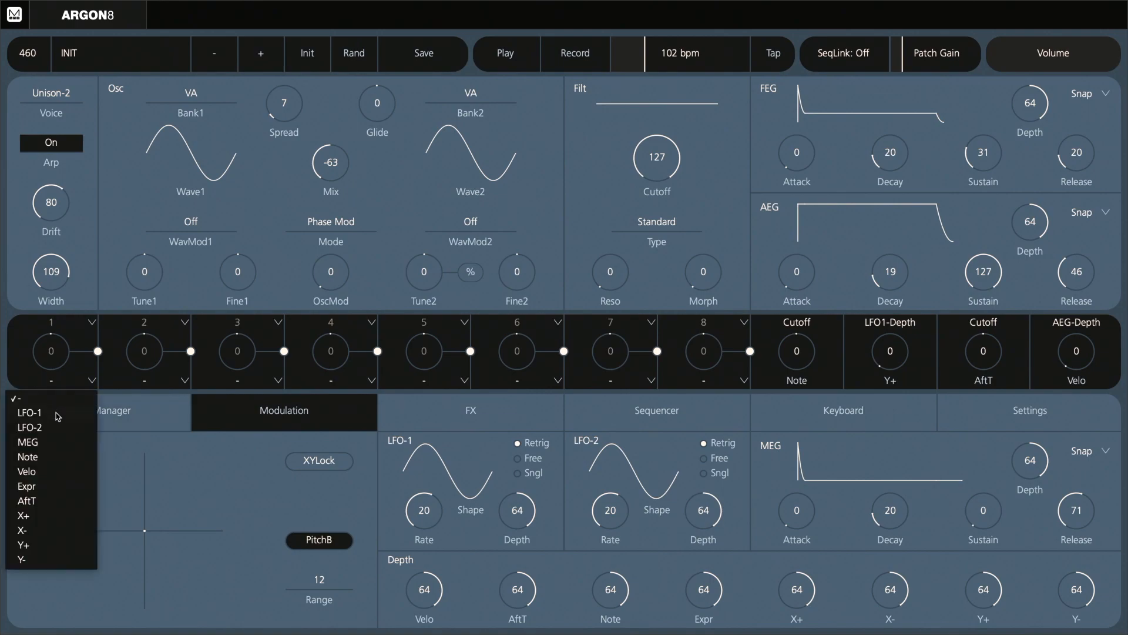
left_click(52, 444)
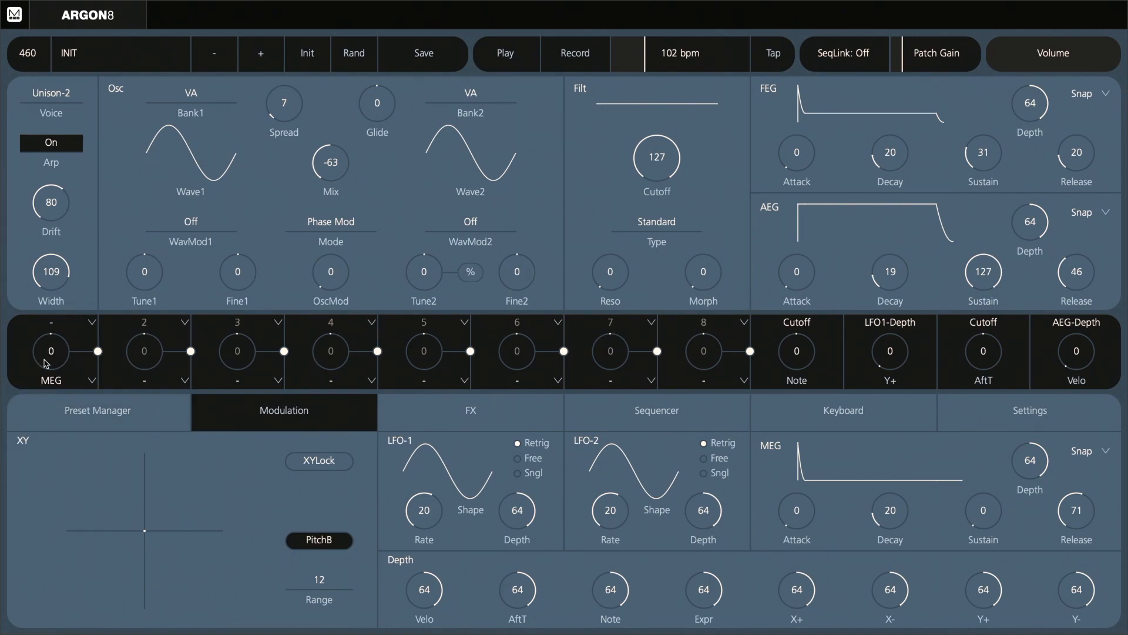
left_click(55, 323)
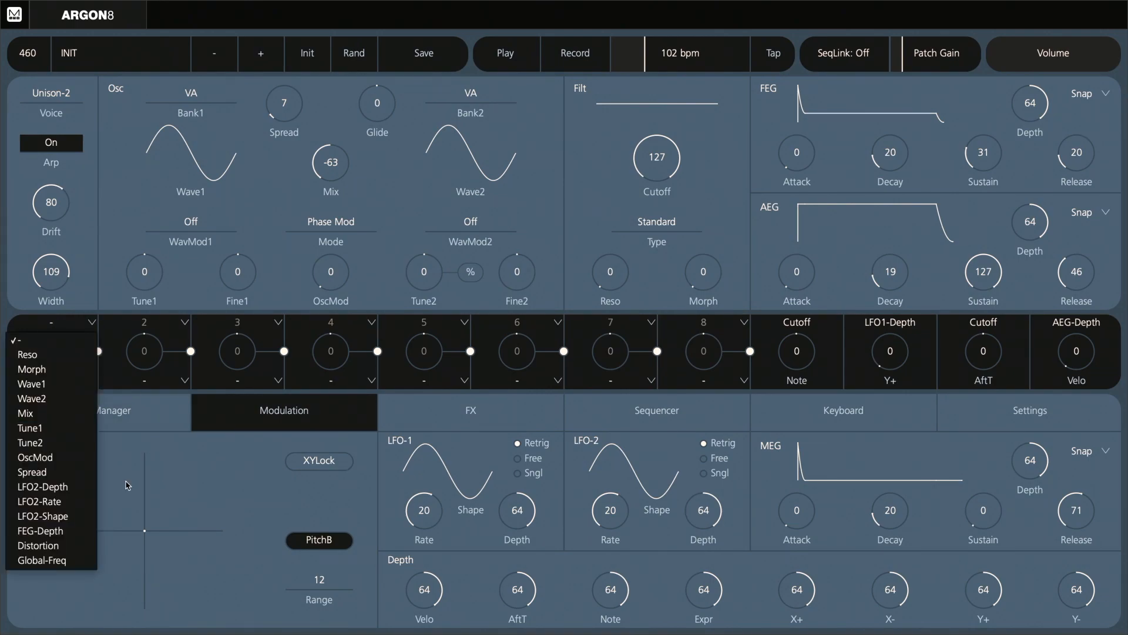
left_click(56, 561)
left_click_drag(51, 351, 51, 318)
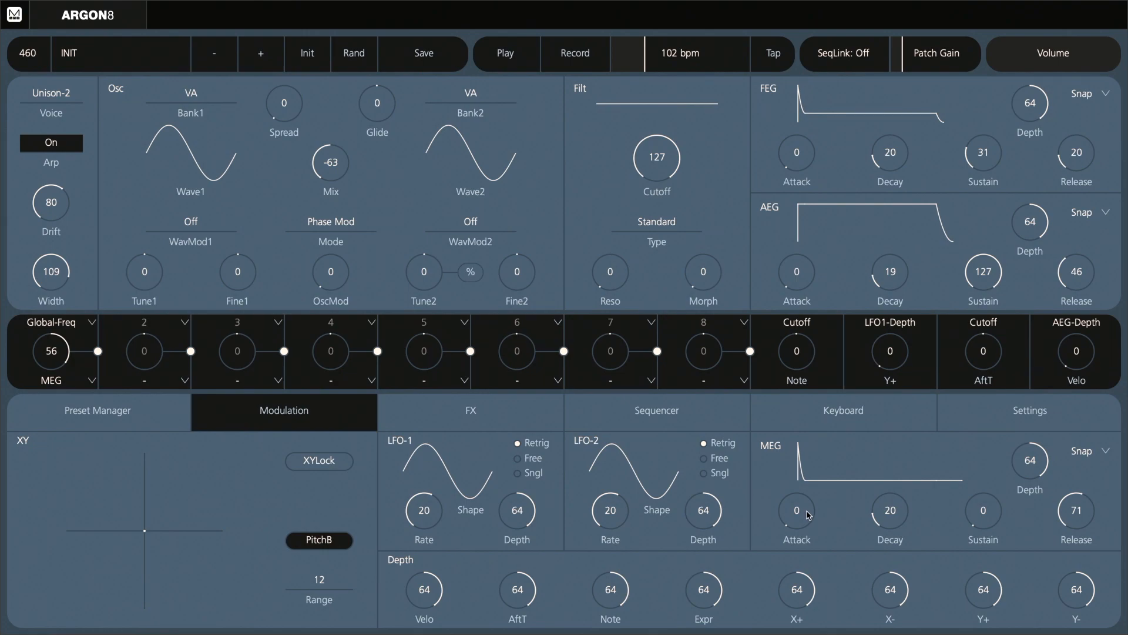
- Set the MEG attack to 4 and release to 73, and set the tempo to 78 bpm
left_click_drag(809, 515, 813, 514)
mouse_move(1086, 518)
left_mouse_down()
mouse_move(1080, 545)
mouse_move(1071, 507)
left_mouse_up()
left_click_drag(638, 65, 634, 71)
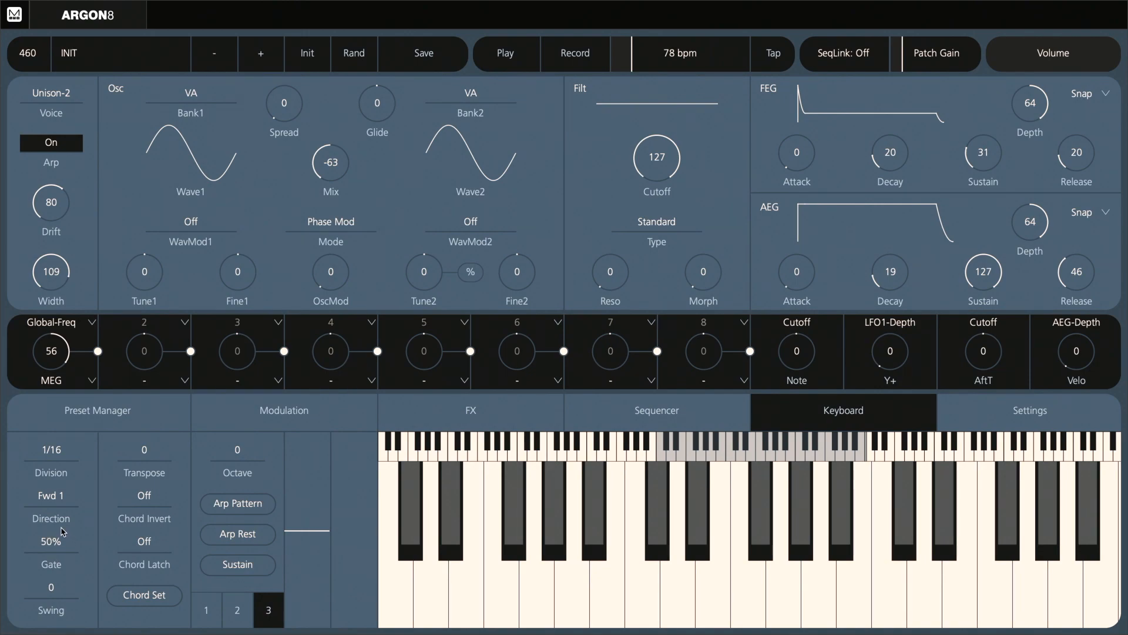
- Try an arpeggiator gate length of 97%
left_click_drag(51, 553, 50, 582)
left_click(254, 414)
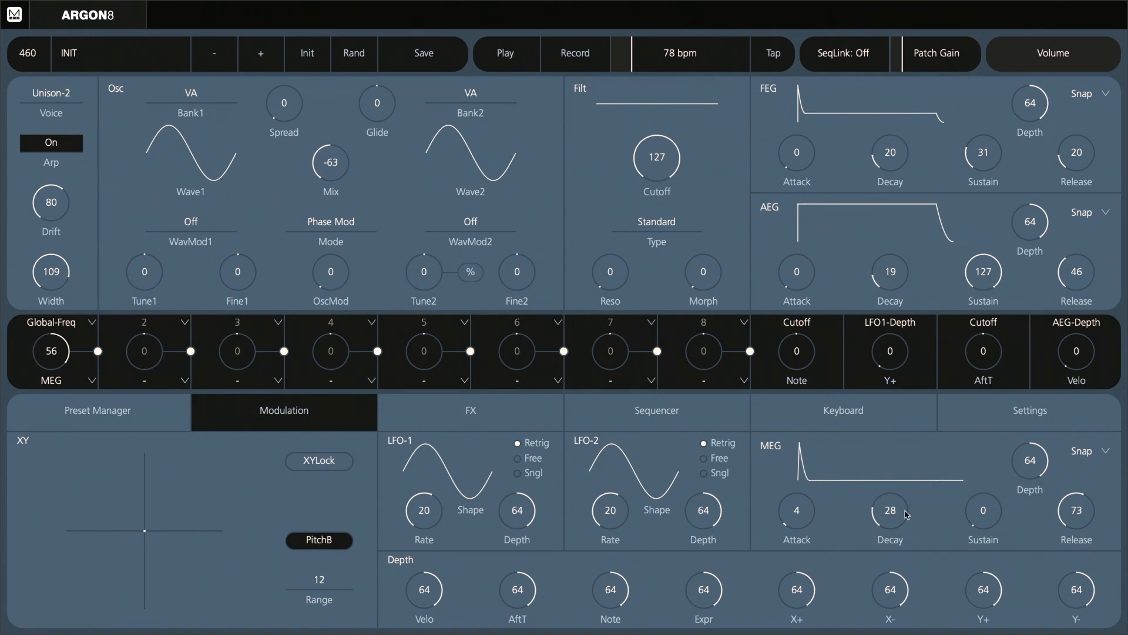
left_click(641, 424)
left_click(874, 414)
left_click_drag(41, 543, 60, 470)
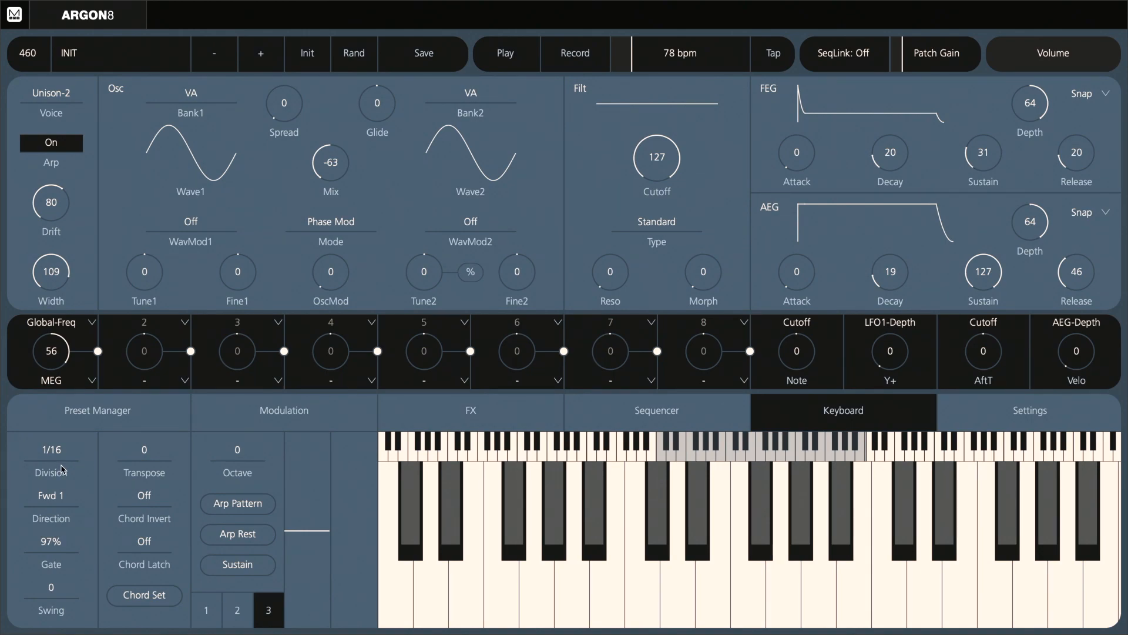
- Set the MEG decay to 27 and the arpeggiator gate to 31%
left_click(330, 427)
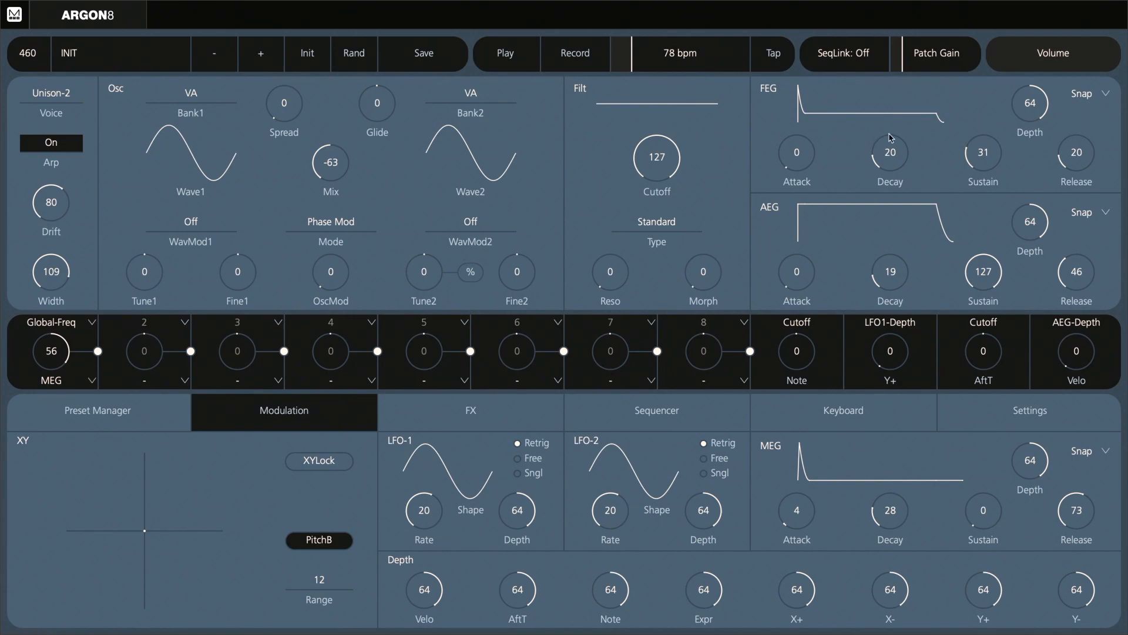
left_click_drag(895, 515, 895, 516)
left_click(880, 409)
left_click_drag(49, 559, 44, 634)
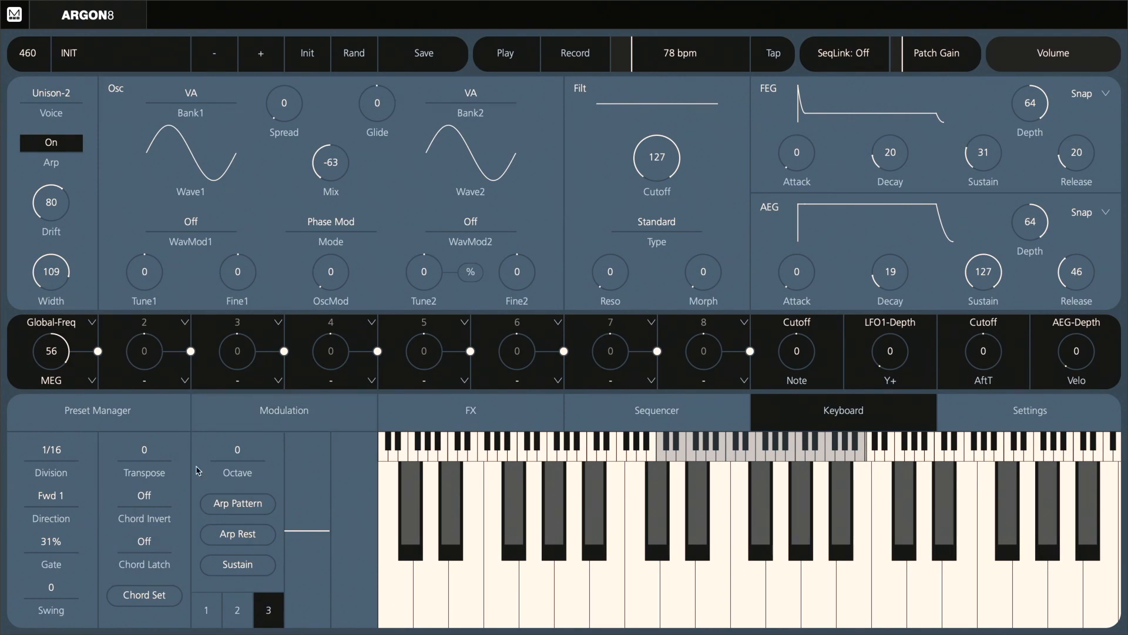
- Reshape the MEG envelope with decay 24, sustain 80 and release 55
left_click(269, 407)
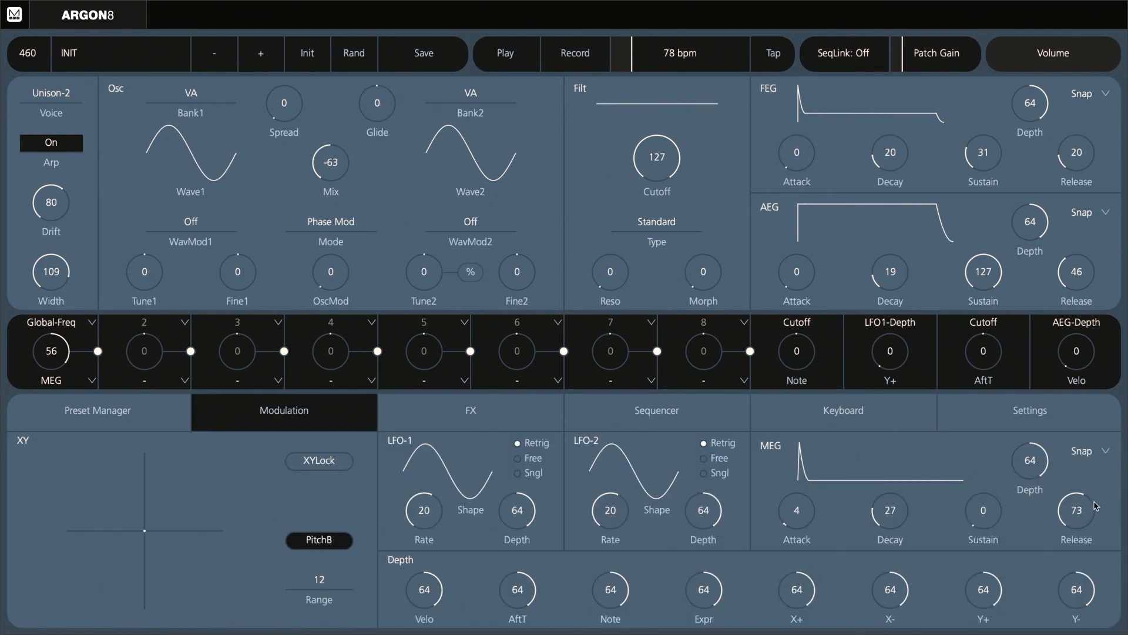
left_click_drag(1073, 513, 1079, 558)
left_click_drag(892, 509, 909, 525)
left_click_drag(984, 514, 1004, 444)
mouse_move(1075, 510)
left_mouse_down()
mouse_move(1081, 520)
mouse_move(1079, 511)
left_mouse_up()
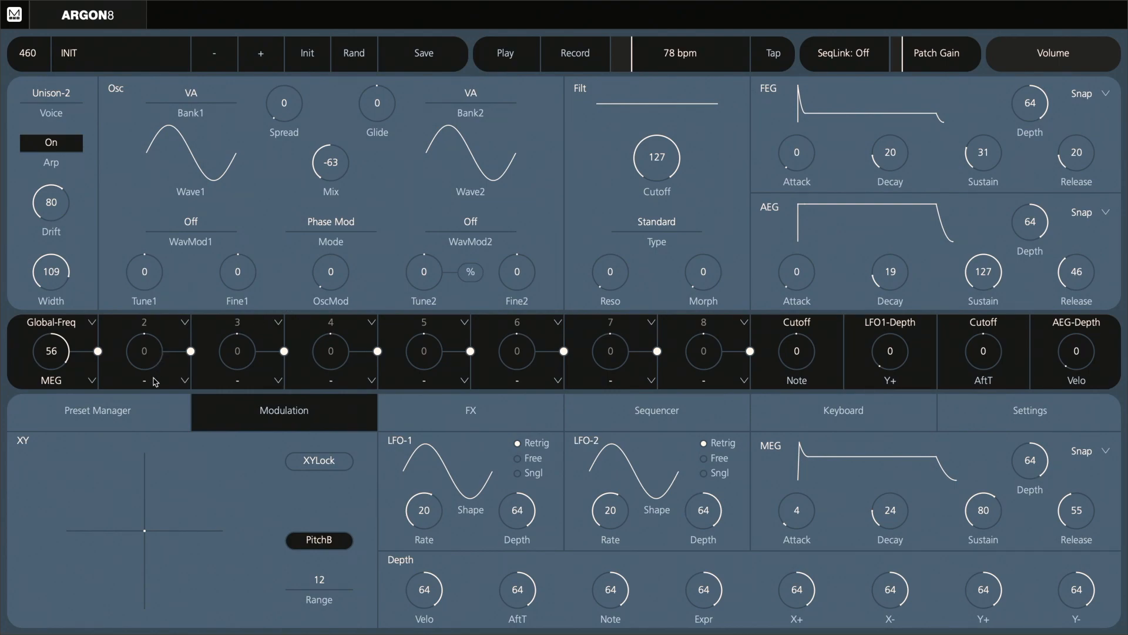
- Set the filter morph to 61 and route the MEG to Morph in modulation slot 2 with a depth of -59
left_click_drag(711, 275, 720, 199)
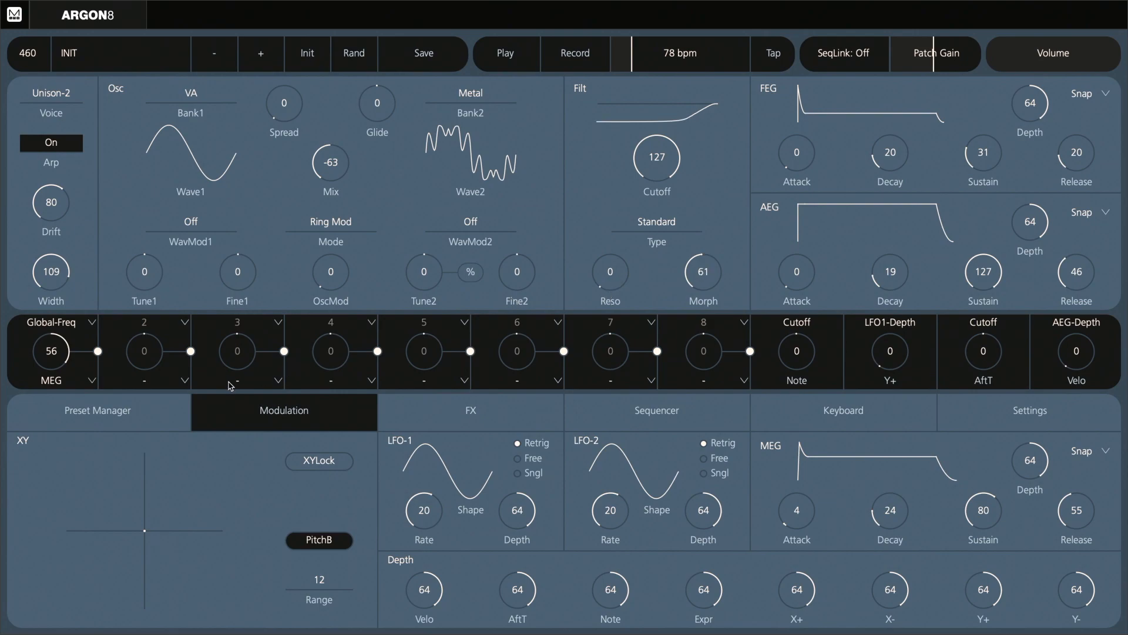
left_click(130, 384)
left_click(136, 444)
left_click(155, 331)
left_click(133, 369)
left_click_drag(154, 346, 152, 434)
- Choose the Square Noise bank for oscillator 2 and route the MEG to Mix in modulation slot 3 with a depth of 64
left_click(476, 100)
left_click(477, 100)
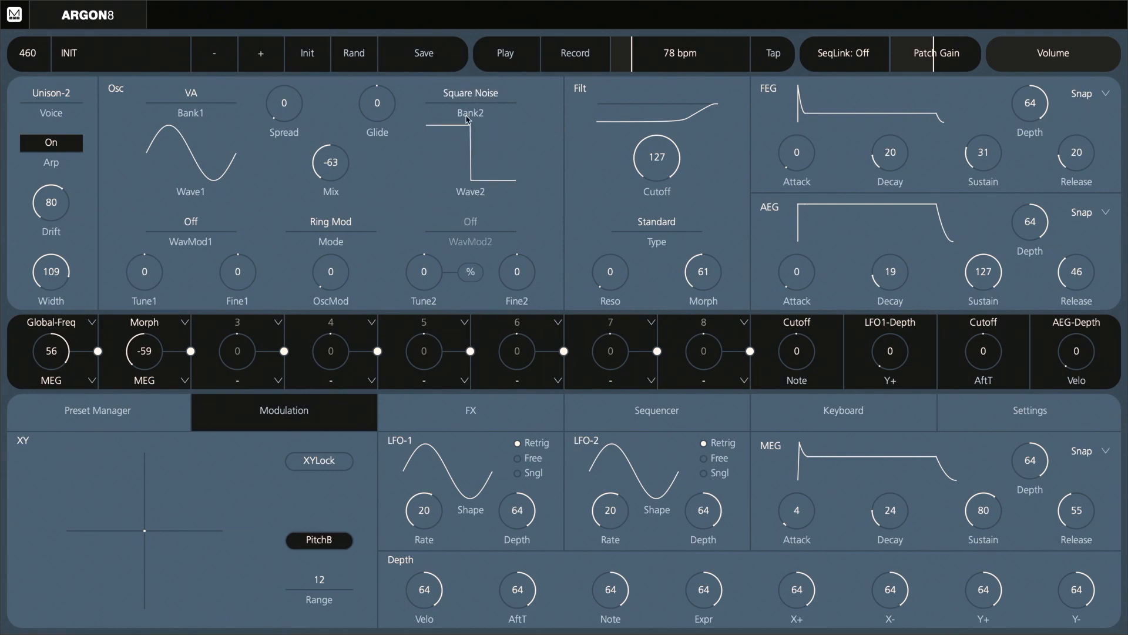
left_click(248, 383)
left_click(230, 442)
left_click(244, 321)
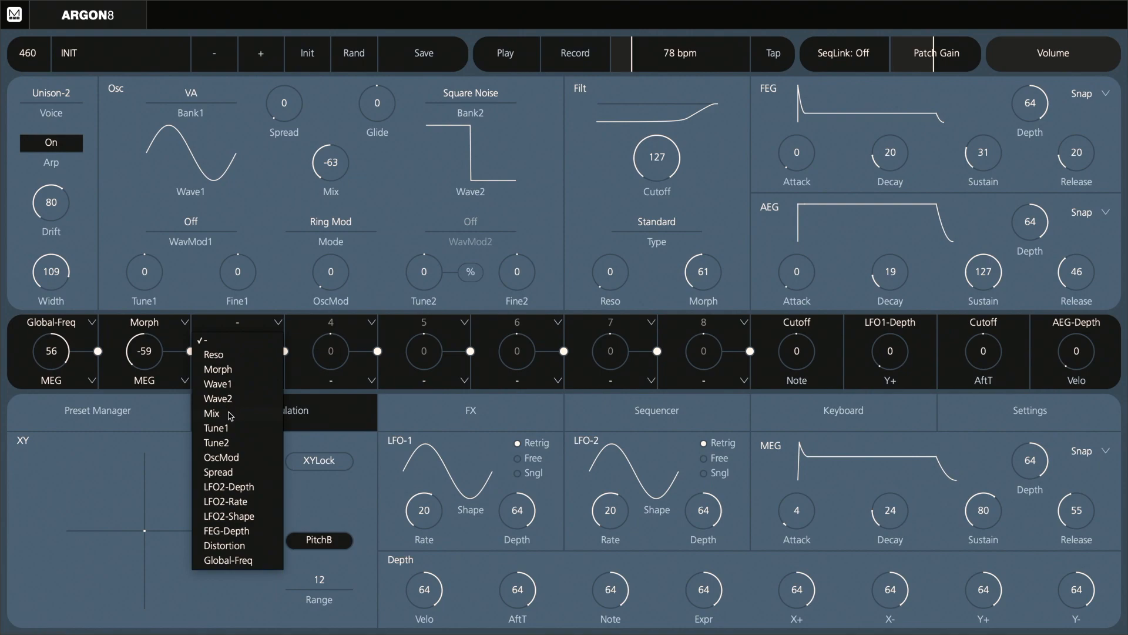
left_click(231, 413)
left_click_drag(253, 357, 271, 273)
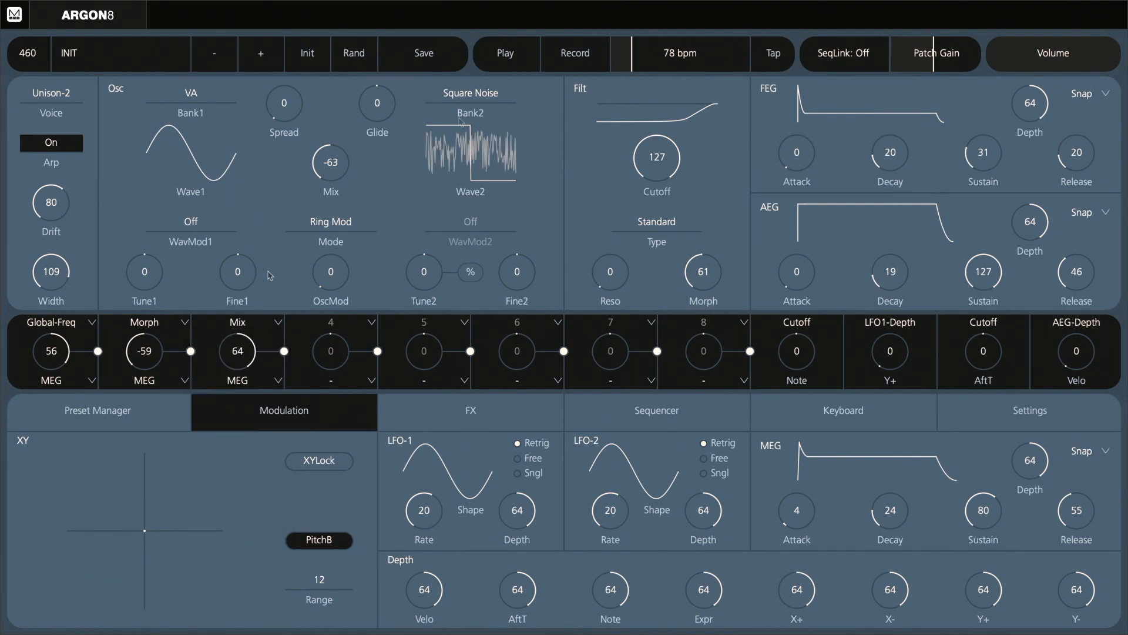
- Set oscillator 2's waveform to noise and the oscillator modulation mode to Phase Mod with OscMod at 0
left_click_drag(471, 164, 500, 185)
left_click_drag(323, 273, 364, 313)
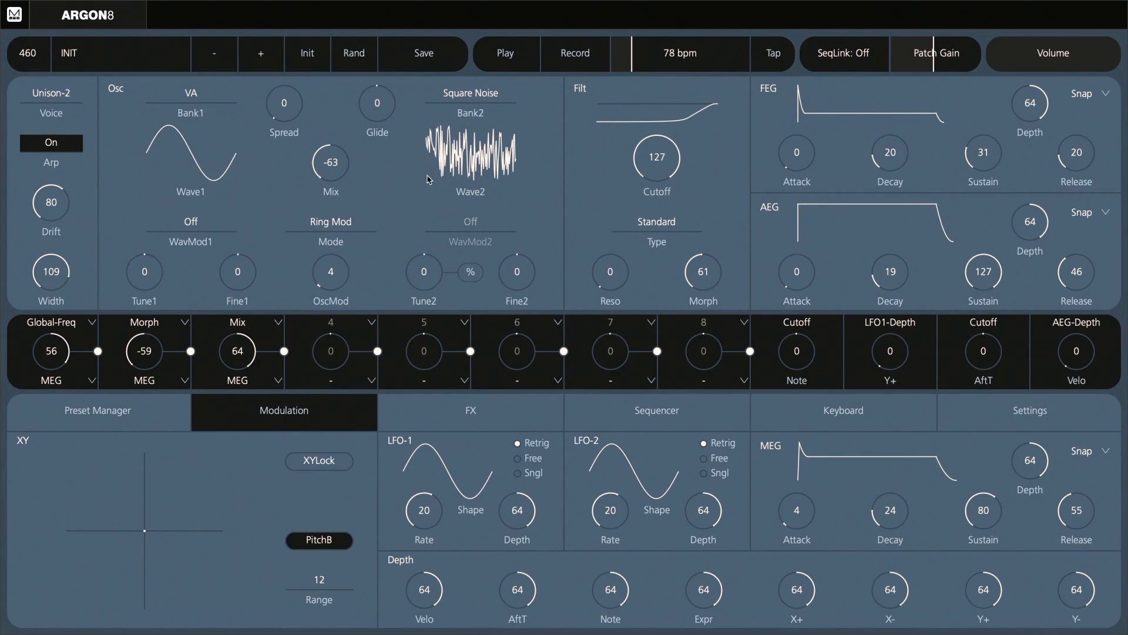
left_click_drag(342, 269, 332, 284)
left_click(332, 224)
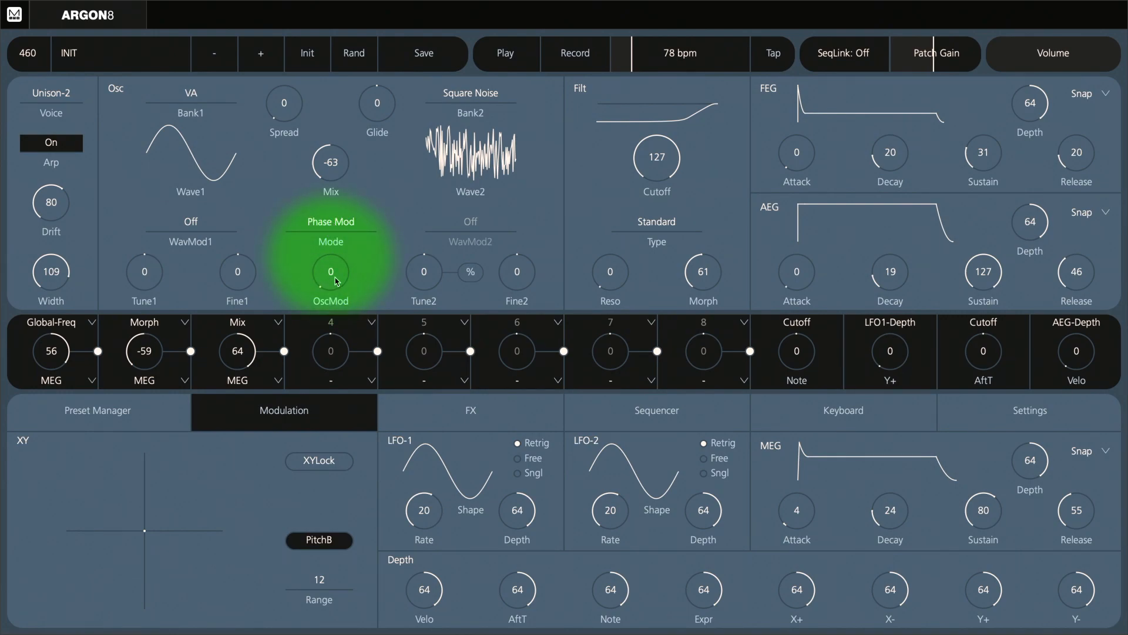
mouse_move(337, 281)
left_mouse_down()
mouse_move(365, 176)
mouse_move(353, 312)
left_mouse_up()
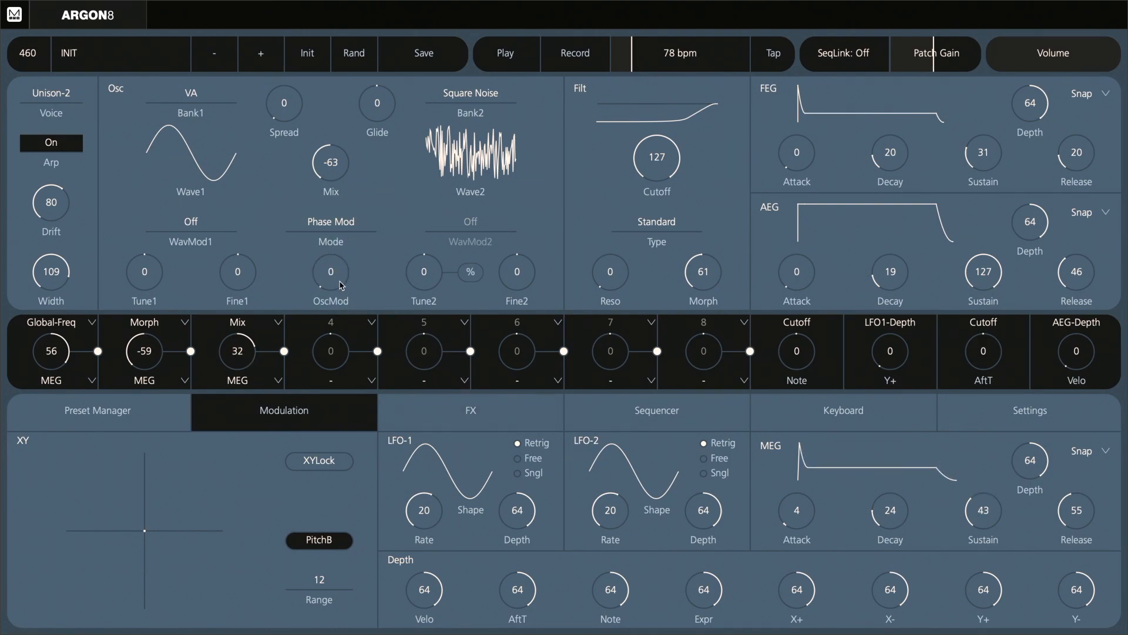
- Set the tempo to 98 bpm, the MEG-to-Morph depth to -63 and the filter morph to 46
left_click_drag(651, 66, 642, 66)
left_click_drag(147, 367, 164, 392)
mouse_move(712, 275)
left_mouse_down()
mouse_move(701, 318)
mouse_move(729, 222)
mouse_move(711, 292)
left_mouse_up()
- Set the MEG sustain to 10 and release to 47, and shorten the AEG release to 27
left_click_drag(1092, 510, 1083, 531)
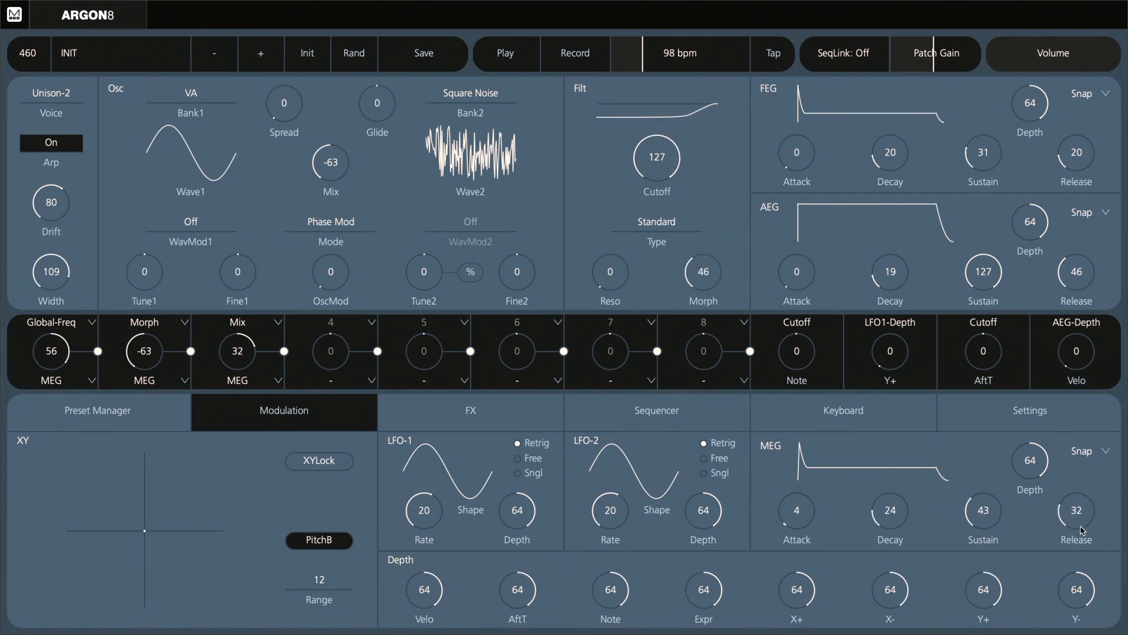
left_click_drag(971, 516, 967, 545)
left_click_drag(1071, 513, 1075, 507)
left_click_drag(1083, 277, 1081, 297)
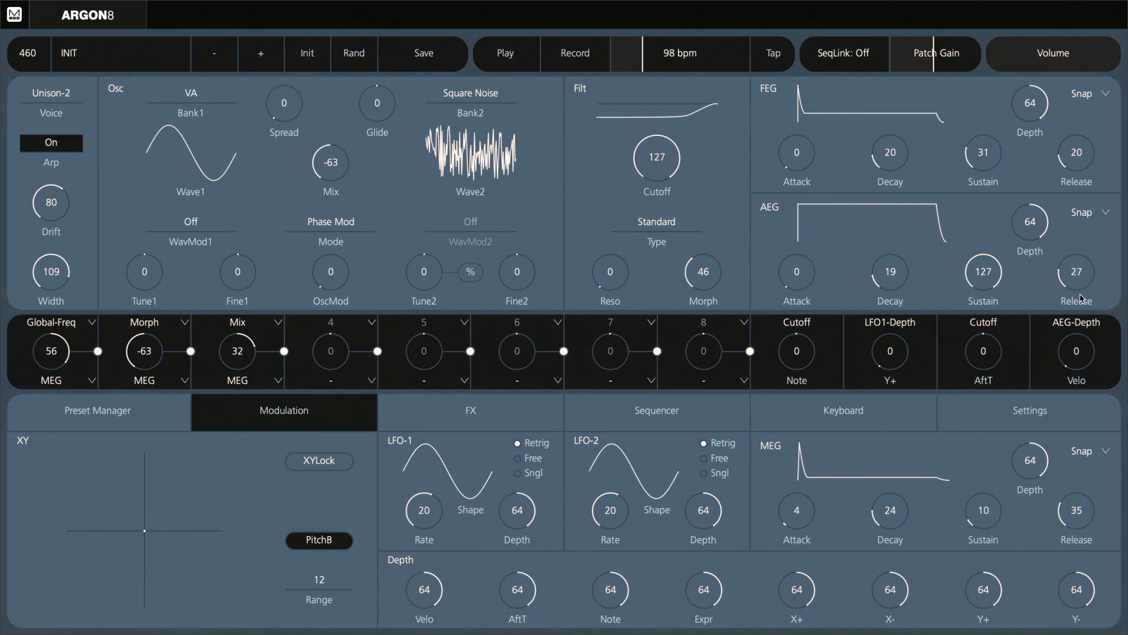
left_click_drag(1075, 520, 1073, 500)
- Lower the filter cutoff to 22 and keep the Standard filter type
left_click_drag(661, 175, 655, 232)
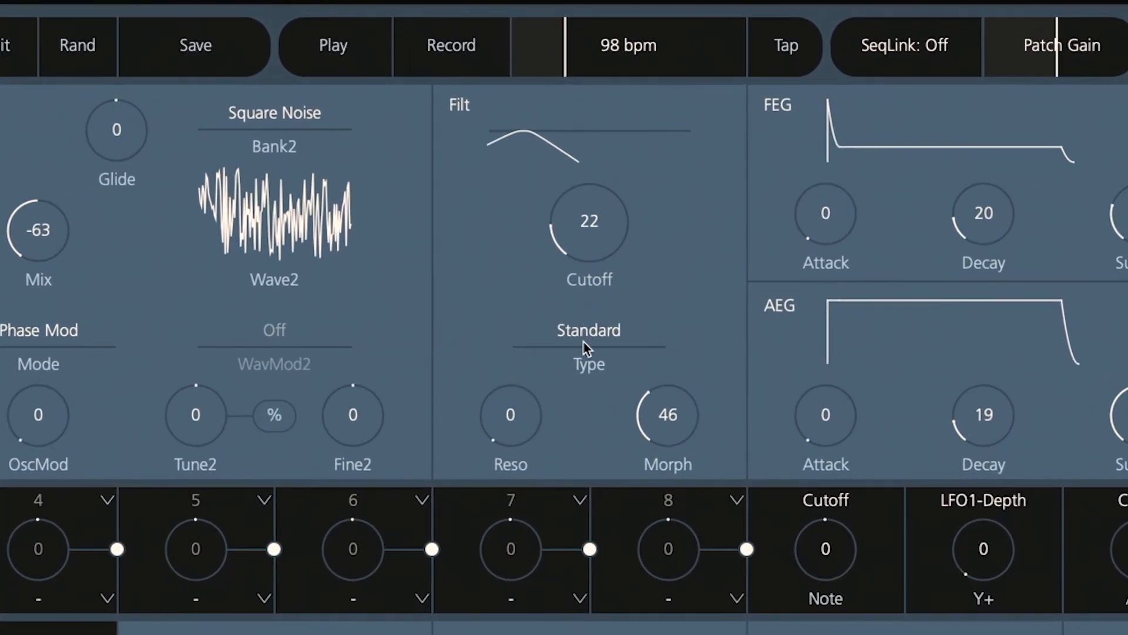
left_click(586, 345)
left_click(606, 330)
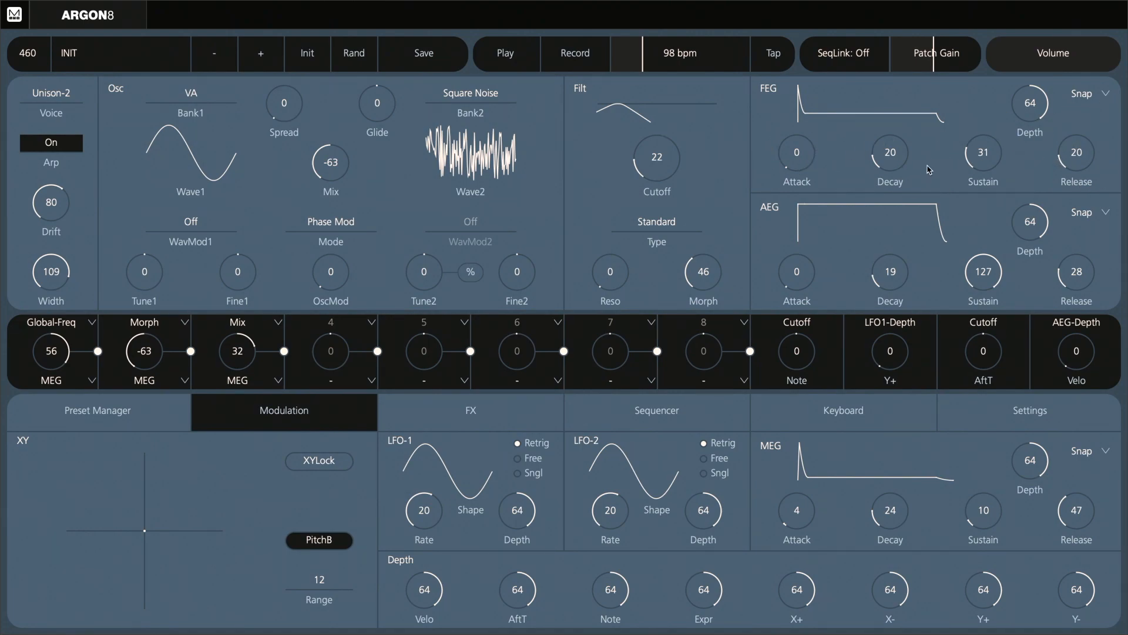
- Set the FEG decay to 9, sustain to 70 and depth to 57
left_click_drag(896, 160, 897, 168)
mouse_move(904, 157)
left_mouse_down()
mouse_move(907, 141)
mouse_move(897, 187)
mouse_move(900, 176)
left_mouse_up()
left_click_drag(976, 169, 993, 140)
scroll(904, 159, "down", 2)
left_click_drag(1043, 104, 1047, 113)
left_click_drag(892, 154, 895, 147)
scroll(894, 154, "down", 1)
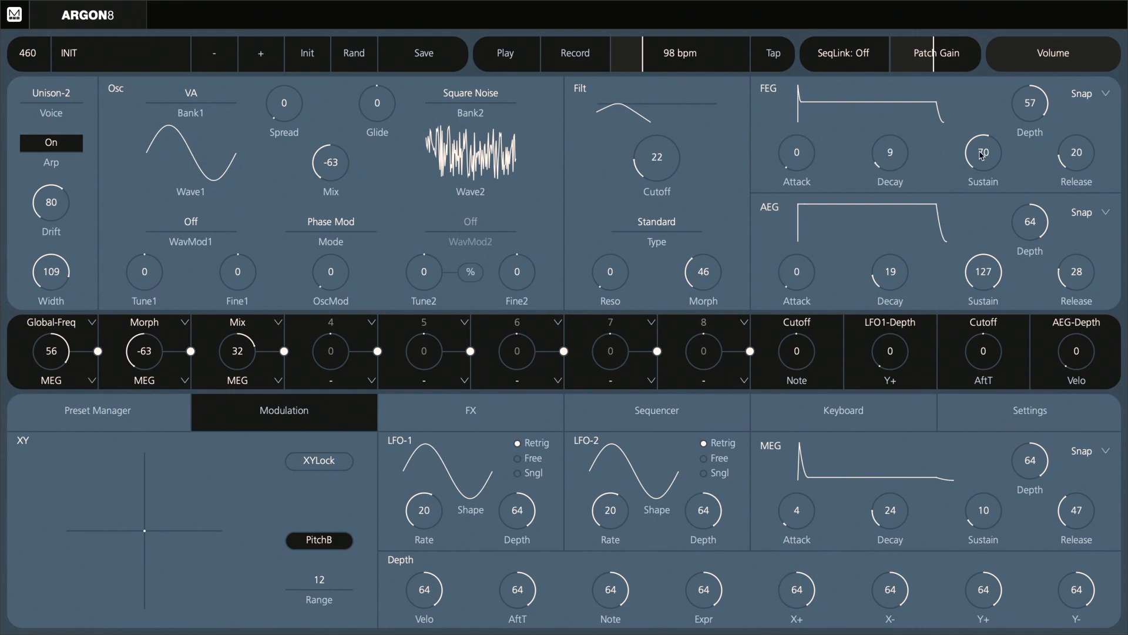
- Set the FEG release to 40 and decay to 13, and switch the filter type to Classic
left_click_drag(1071, 159, 1074, 141)
left_click(667, 231)
left_click_drag(866, 164, 880, 157)
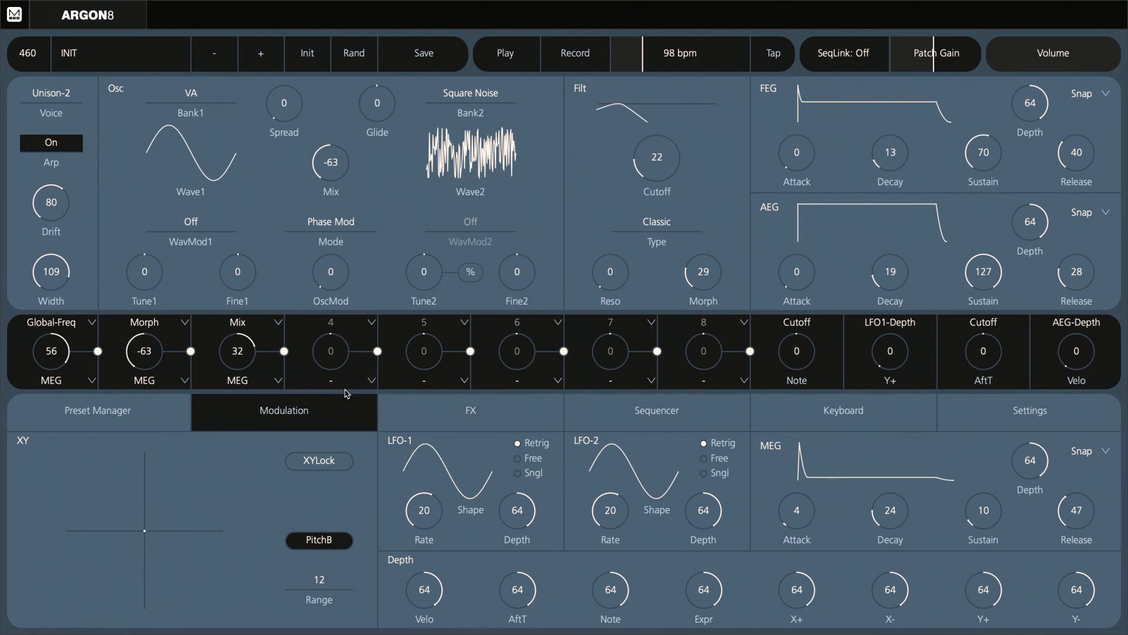
- Change LFO-1's shape to the stepped waveform, keeping the MEG depth at 64
left_click_drag(470, 509, 503, 337)
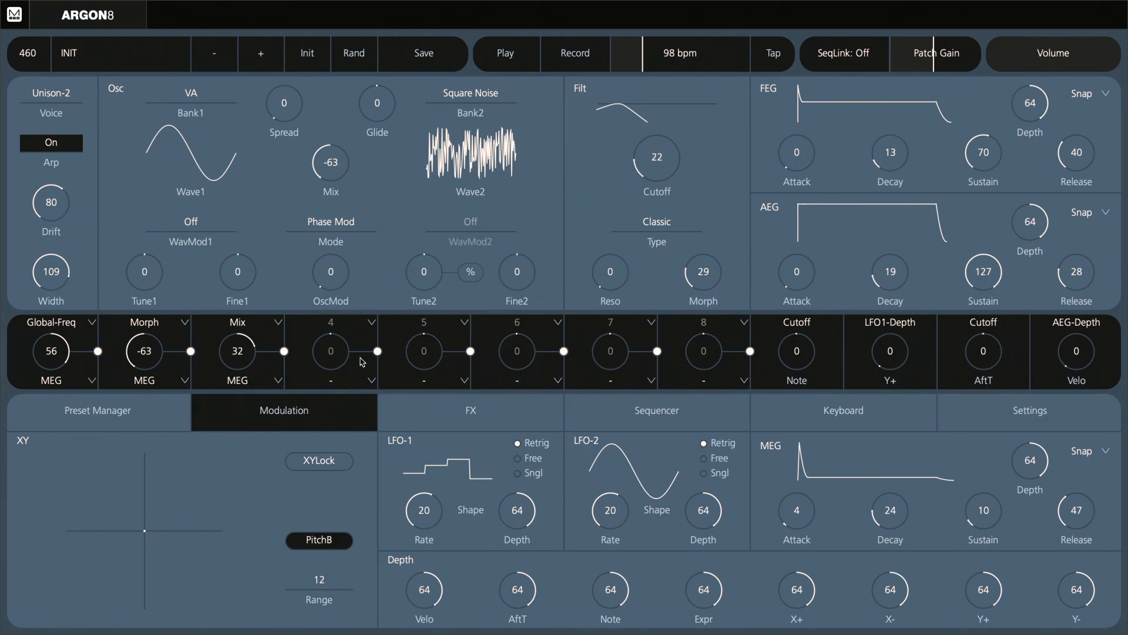
mouse_move(1038, 471)
left_mouse_down()
mouse_move(1032, 511)
mouse_move(1034, 468)
left_mouse_up()
- Route LFO-1 to Global-Freq in modulation slot 4 with an amount of 64
left_click(331, 379)
left_click(332, 374)
left_click(339, 385)
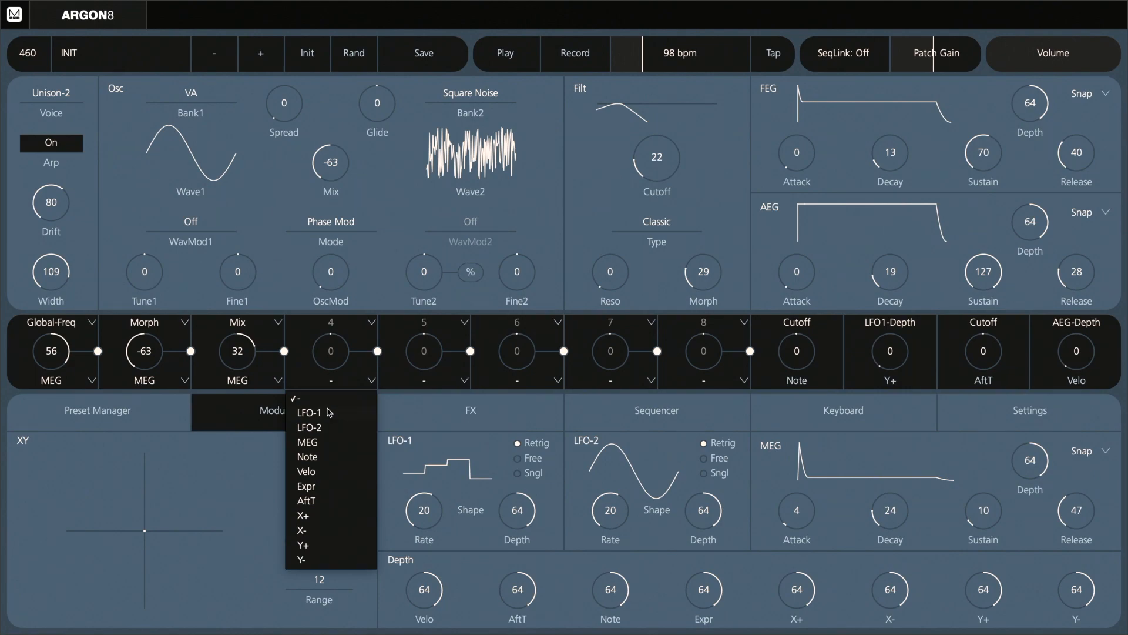
left_click(330, 412)
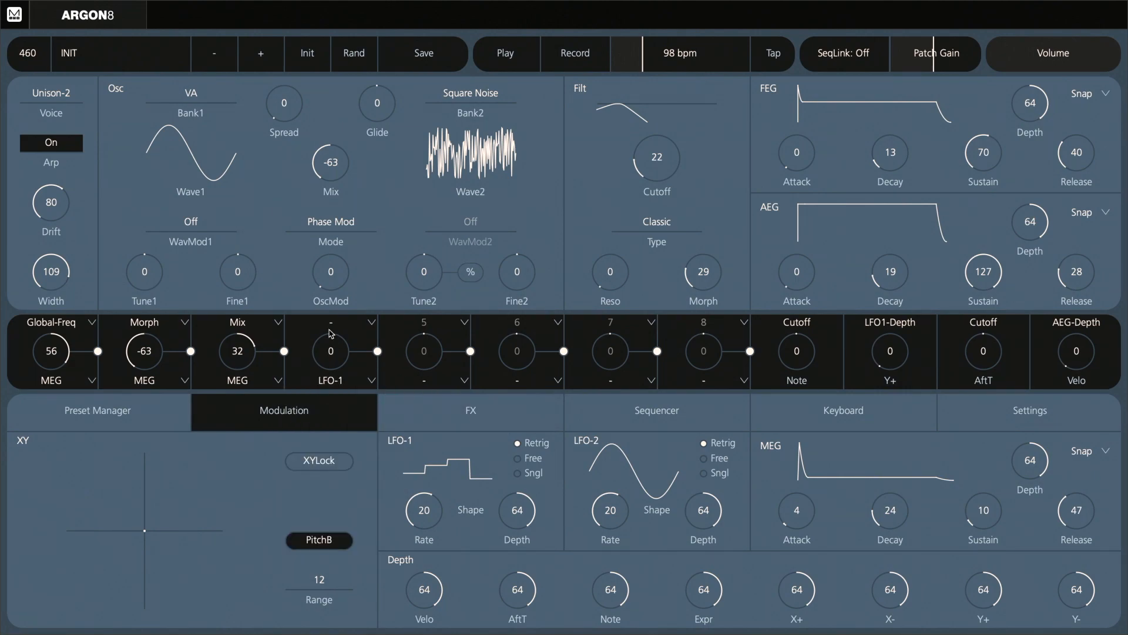
left_click(332, 334)
scroll(328, 573, "down", 5)
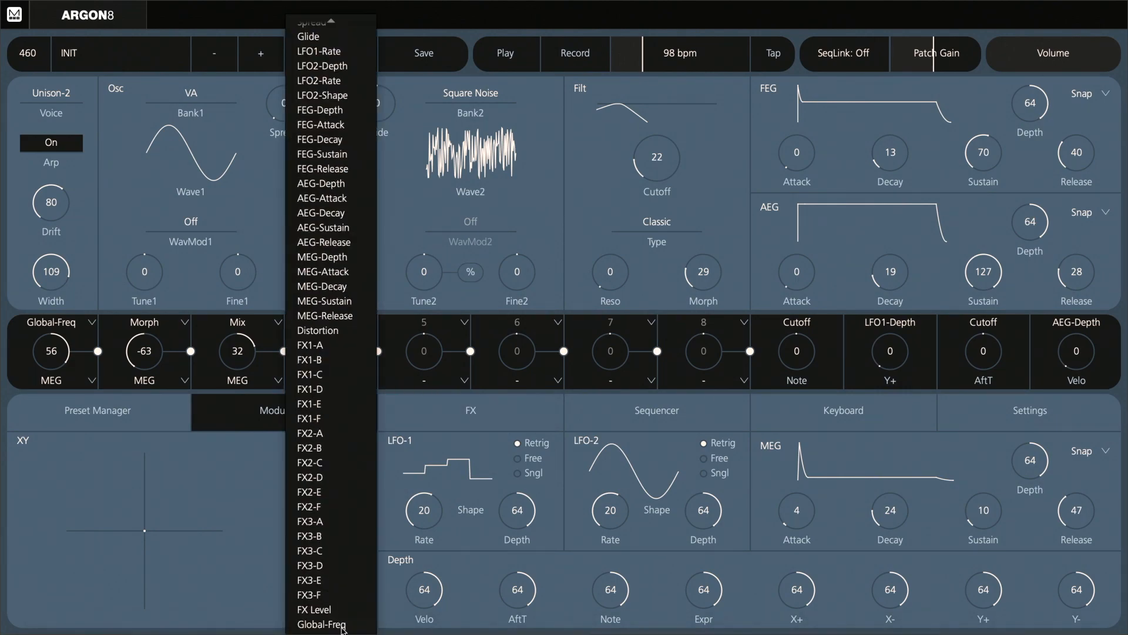
left_click(343, 626)
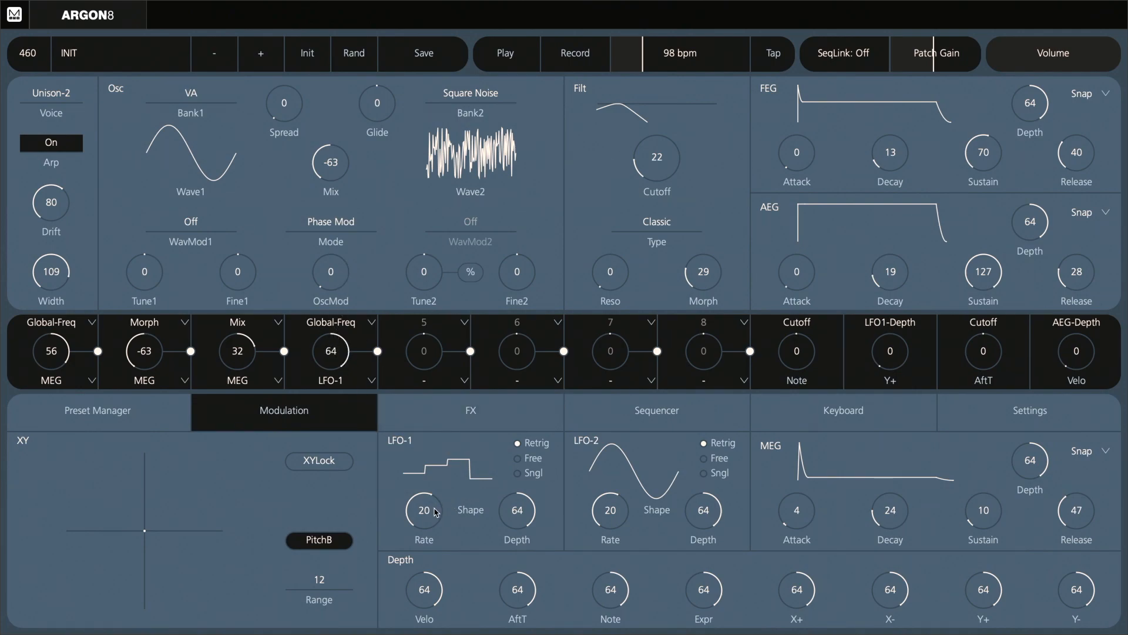
- Lower LFO-1's rate to 0 and raise the tempo to 102 bpm
left_click_drag(426, 515, 428, 527)
left_click_drag(645, 66, 647, 66)
- Change LFO-2's shape to the stepped waveform and lower its rate to 0
left_click_drag(657, 497, 691, 379)
left_click_drag(639, 486, 621, 530)
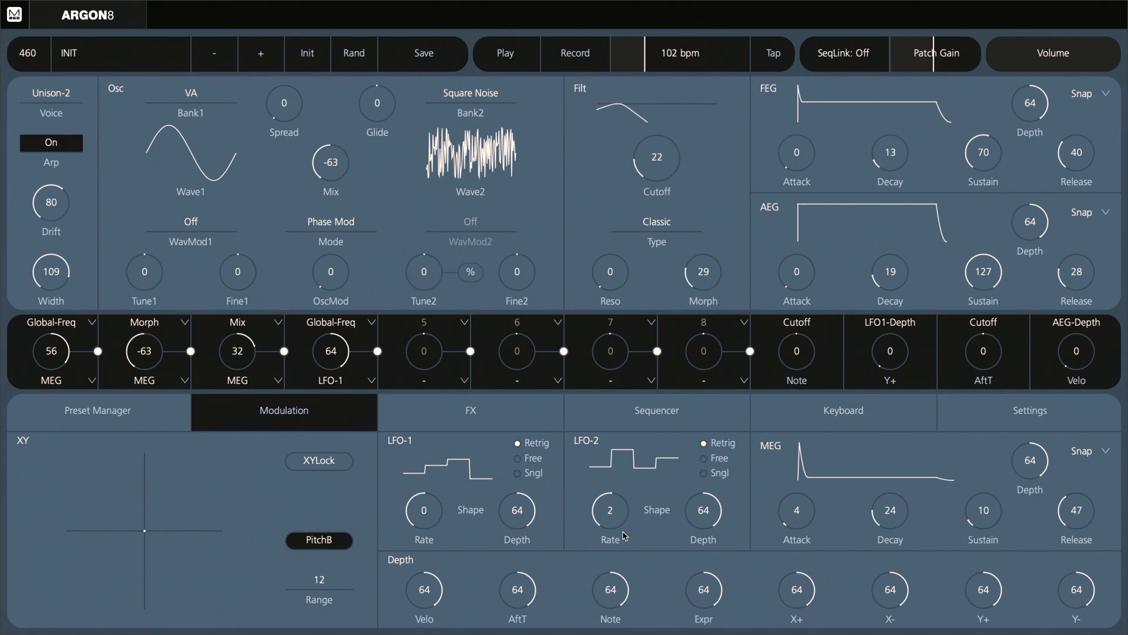
left_click(623, 535)
left_click_drag(596, 516, 597, 515)
- Drop the AEG sustain to 0 and shorten its decay to 13
left_click(415, 379)
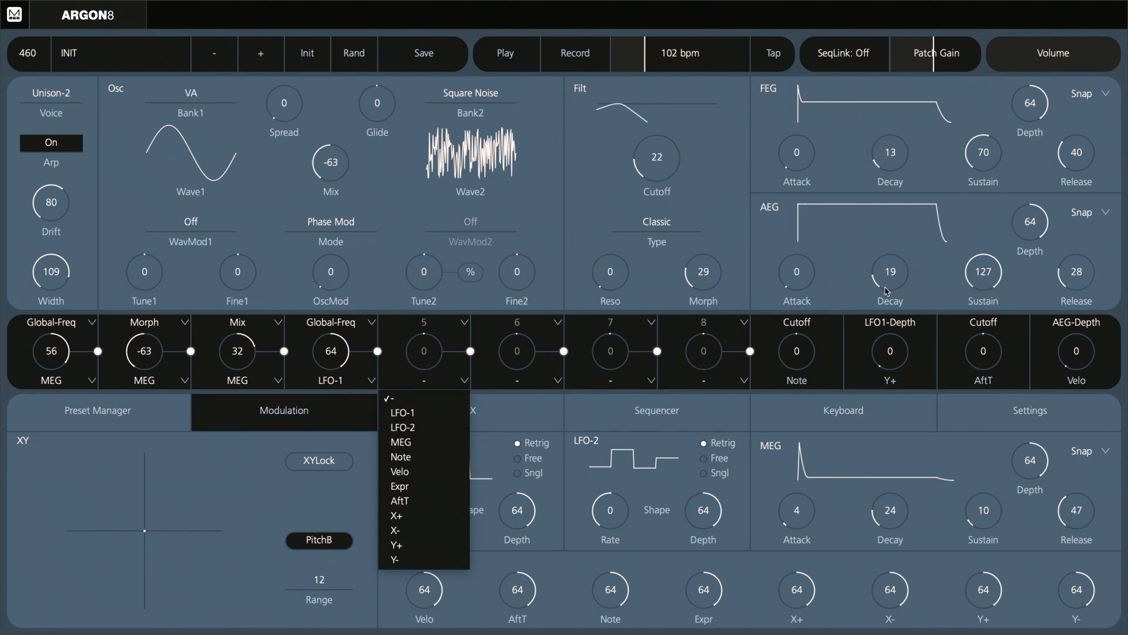
left_click(917, 259)
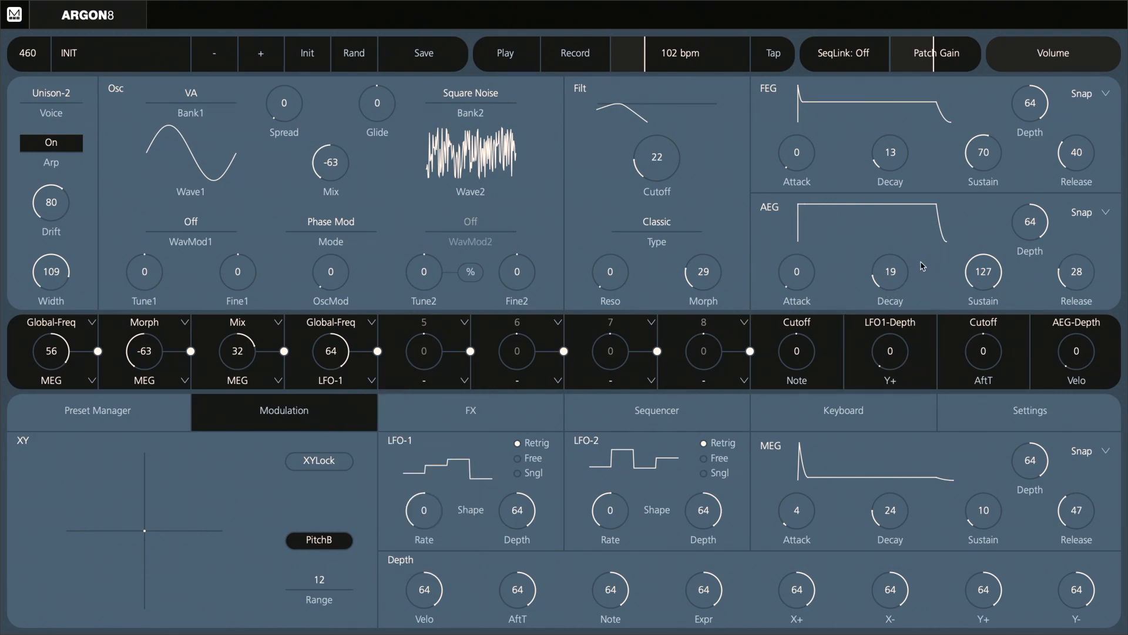
left_click_drag(980, 272, 947, 395)
mouse_move(899, 284)
left_mouse_down()
mouse_move(883, 294)
mouse_move(903, 270)
left_mouse_up()
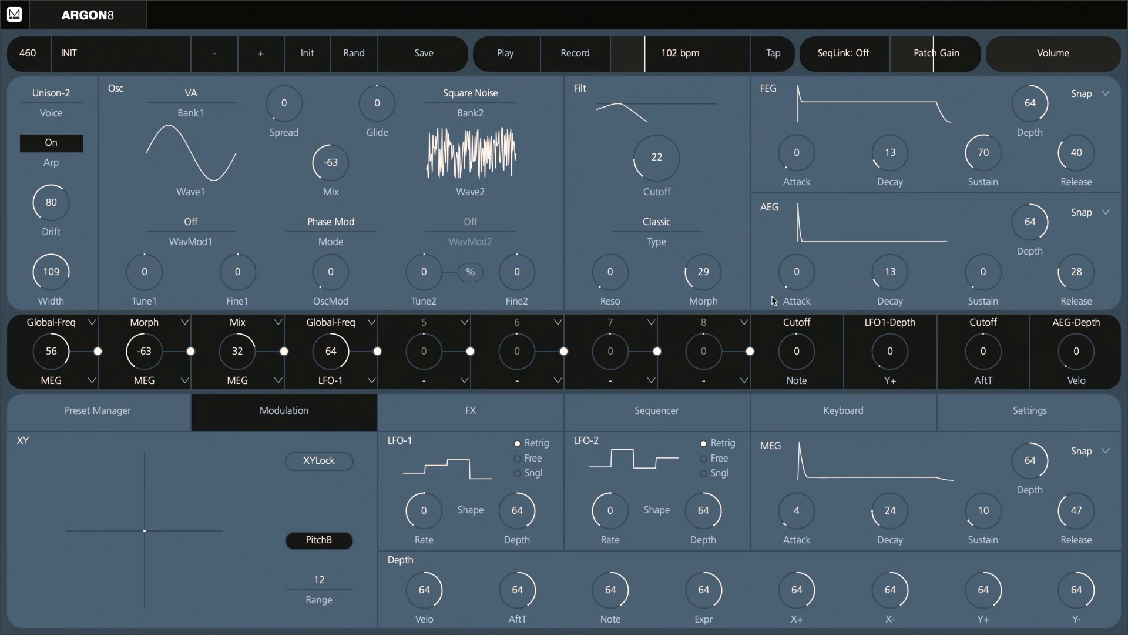
- Route LFO-2 to AEG-Decay in modulation slot 5 with an amount of 33
left_click(416, 384)
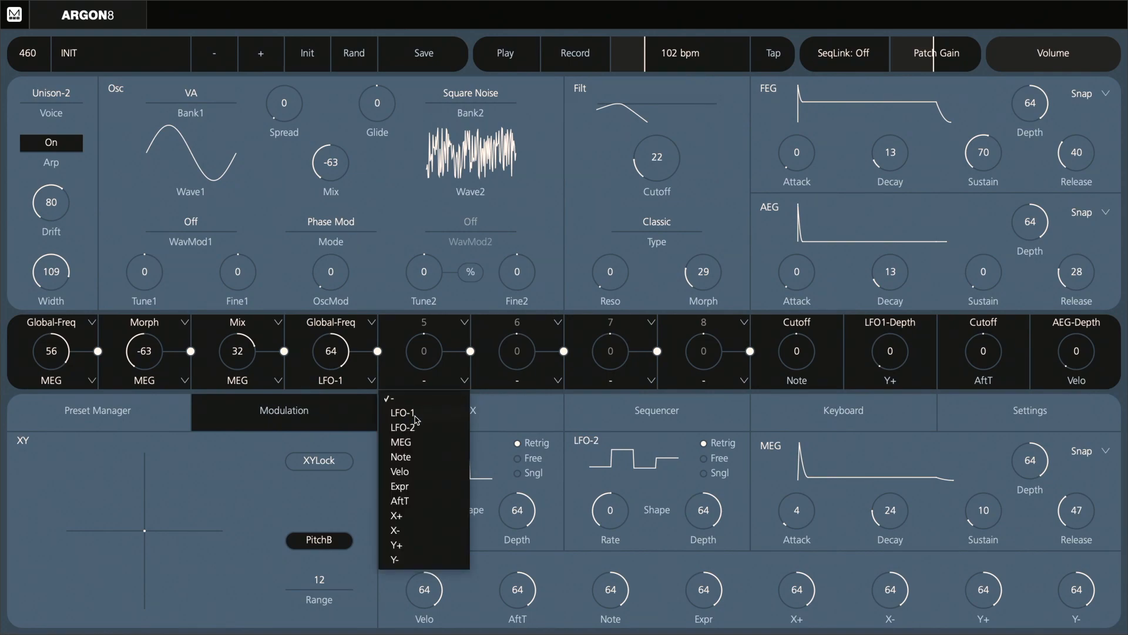
left_click(416, 426)
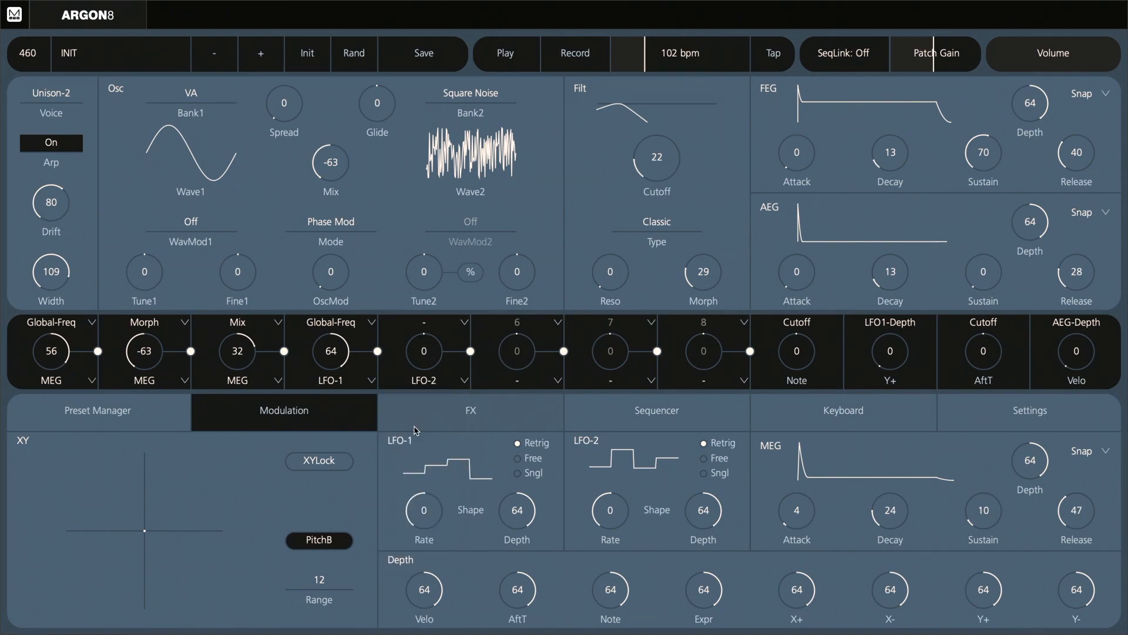
left_click(417, 325)
scroll(408, 435, "down", 3)
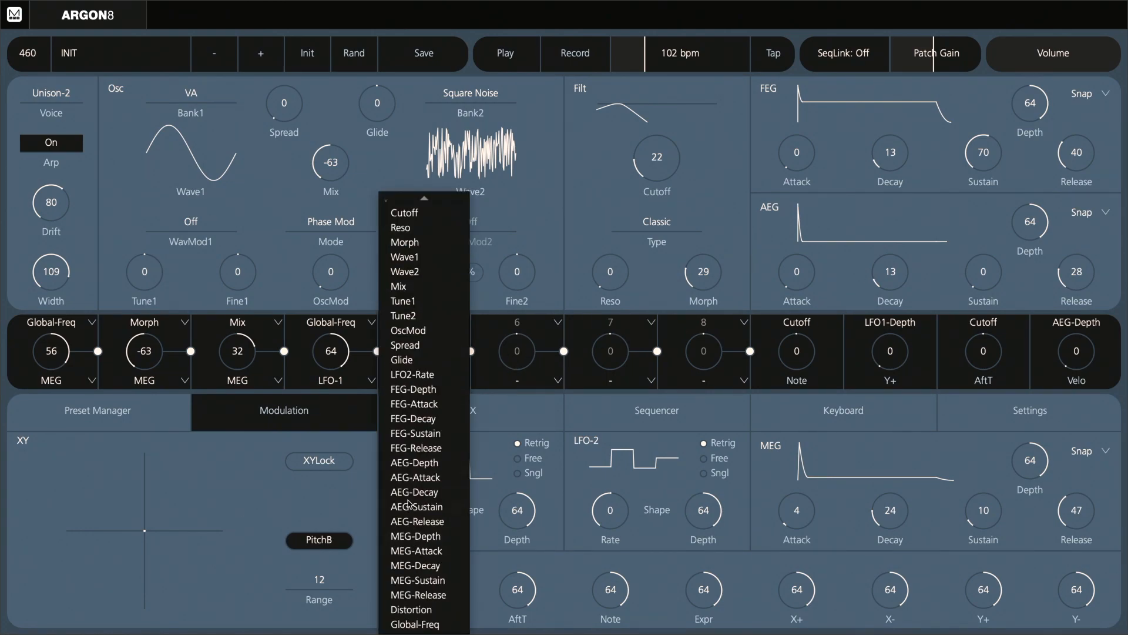
left_click(423, 491)
left_click_drag(432, 348, 438, 308)
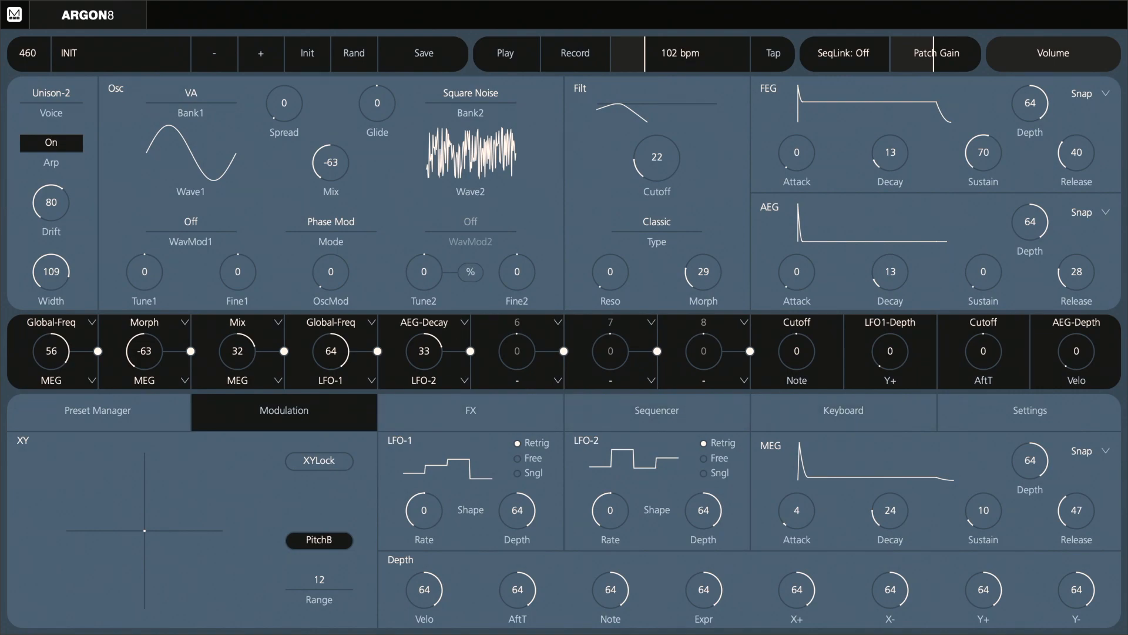
- Set the AEG release to 44 and decay to 15, and reduce the LFO-2 to AEG-Decay amount to 10
left_click_drag(1071, 267, 1078, 254)
left_click_drag(423, 349, 425, 379)
left_click_drag(907, 272, 905, 270)
- Route LFO-2 to MEG-Depth in modulation slot 6 with an amount of 59, and lower the MEG depth to 27
left_click(525, 385)
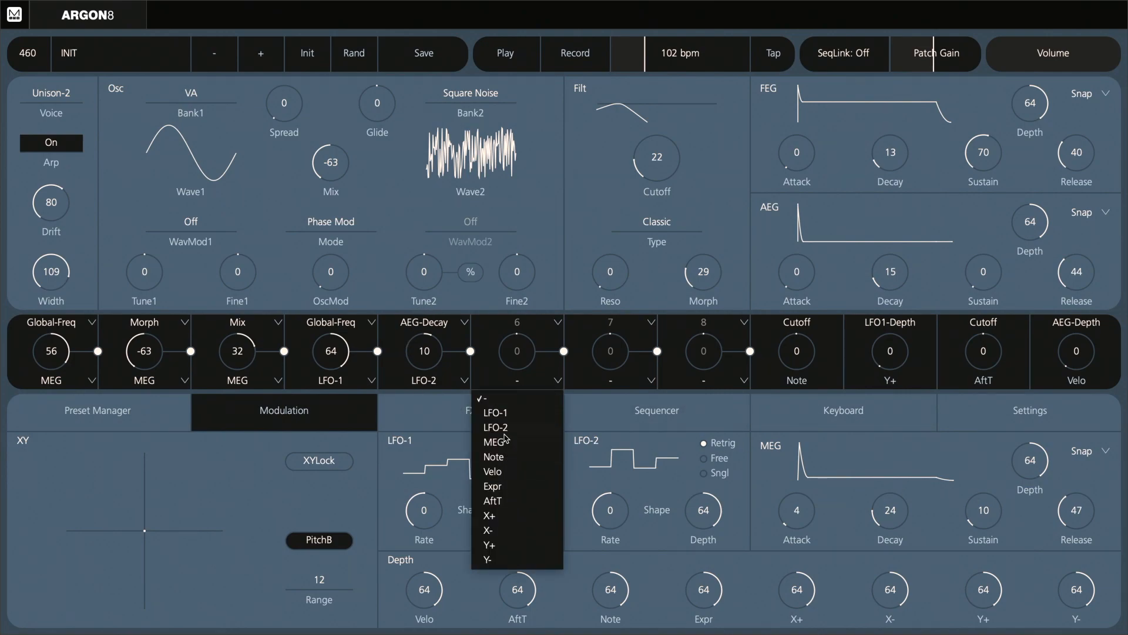
left_click(506, 432)
left_click(527, 332)
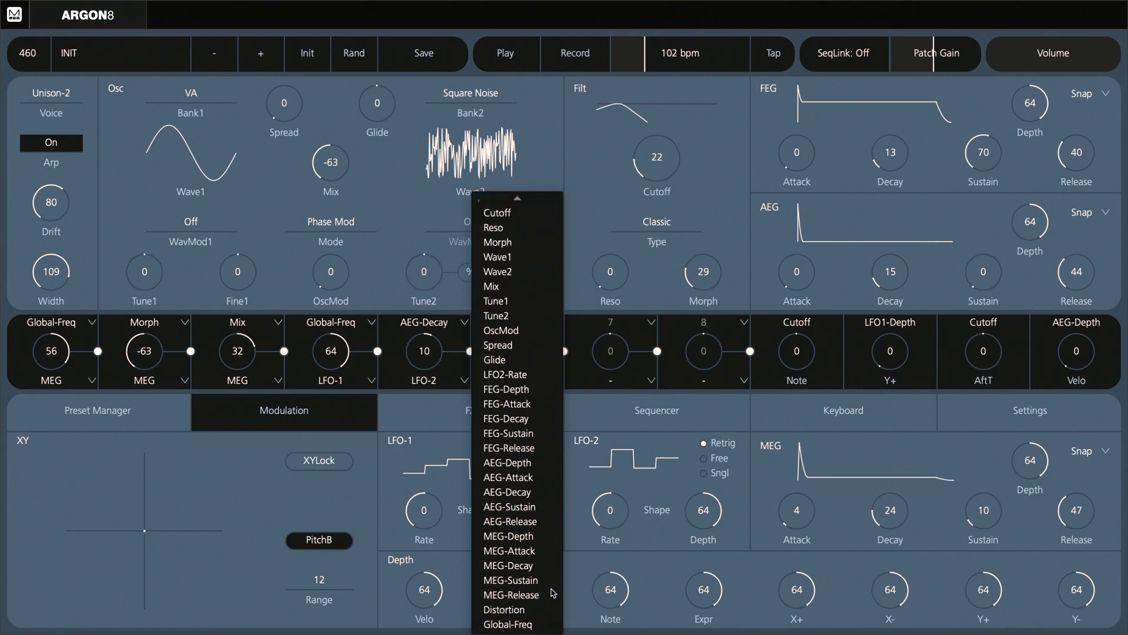
left_click(527, 536)
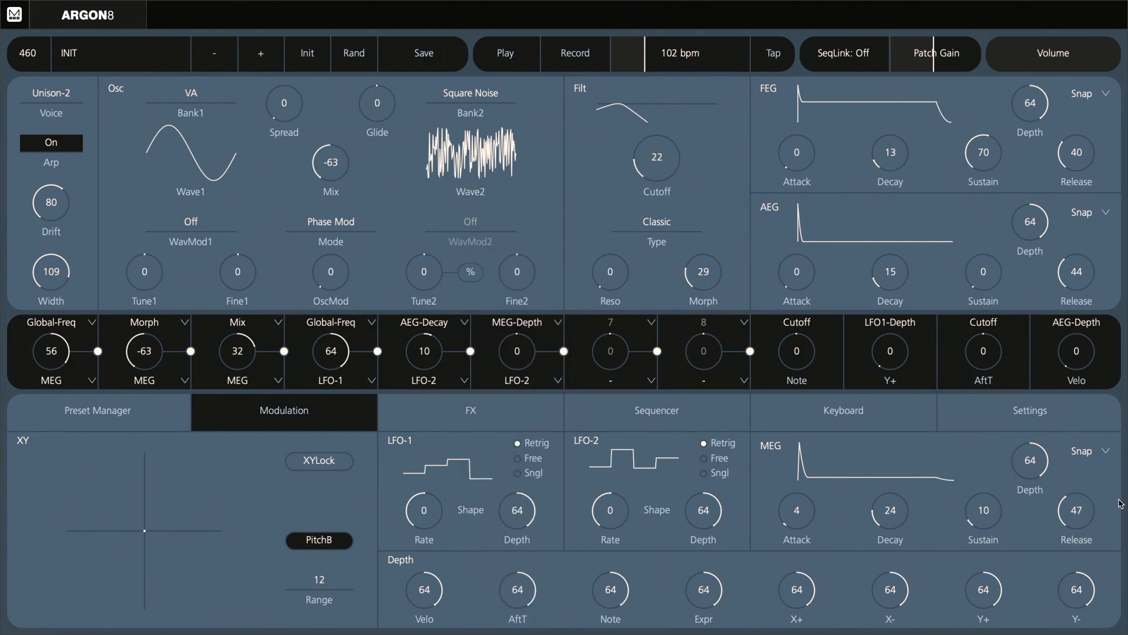
left_click_drag(1041, 460, 1034, 494)
left_click_drag(532, 352, 550, 305)
- Reduce the LFO-1 to Global-Freq amount to 30 and raise the AEG decay to 23
left_click_drag(328, 353, 329, 394)
scroll(889, 275, "up", 5)
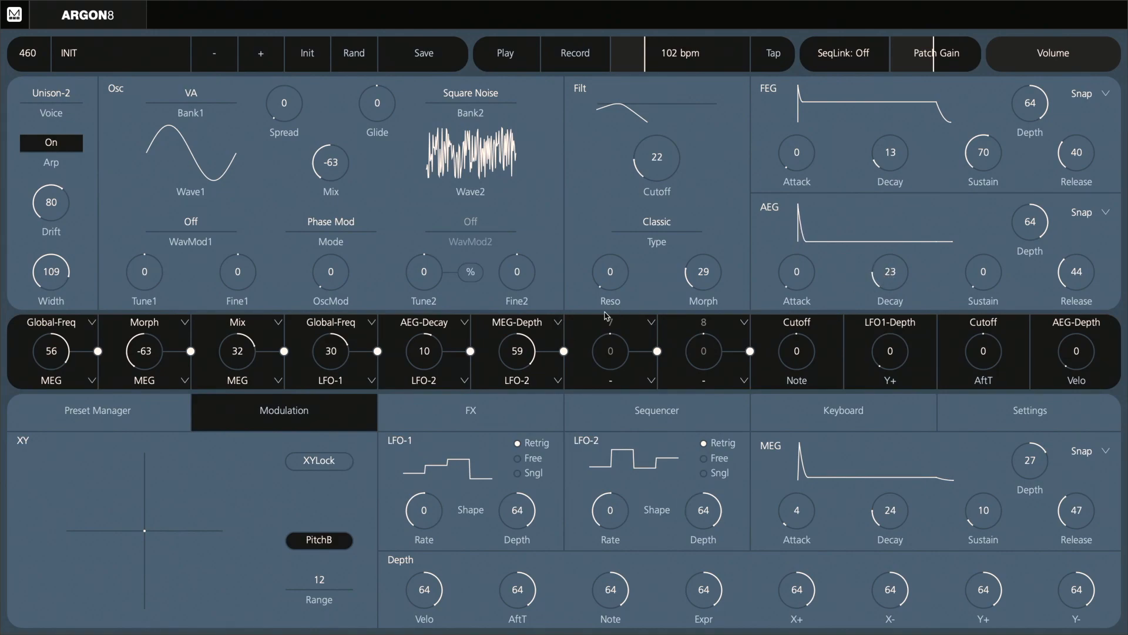
- Change the source of the AEG-Decay and MEG-Depth modulations in slots 5 and 6 to Y-
left_click(421, 380)
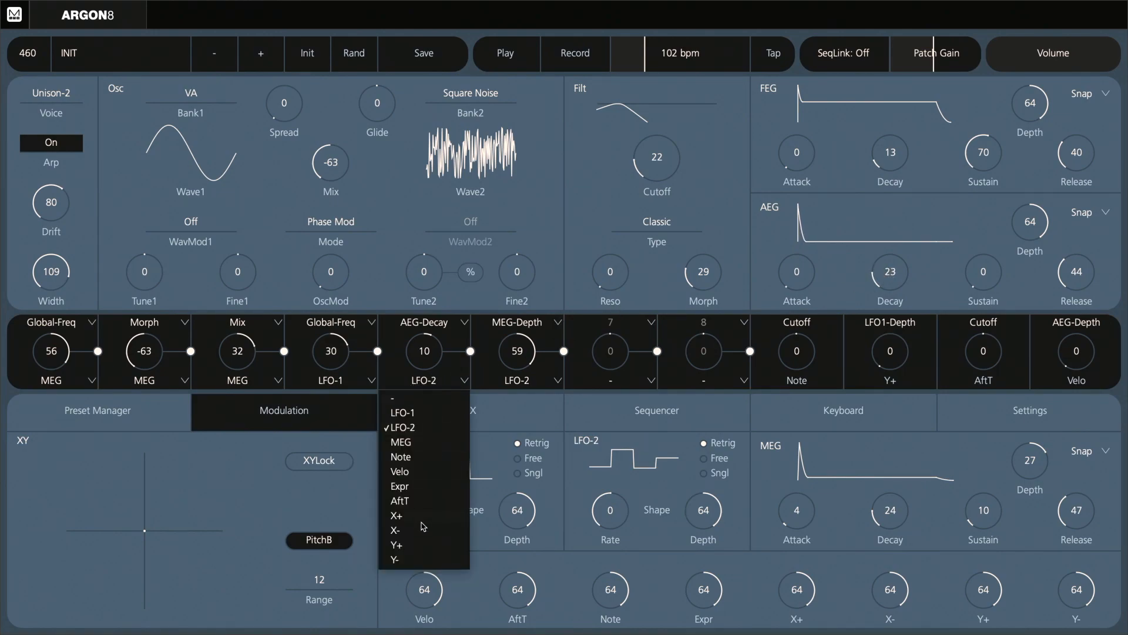
left_click(426, 560)
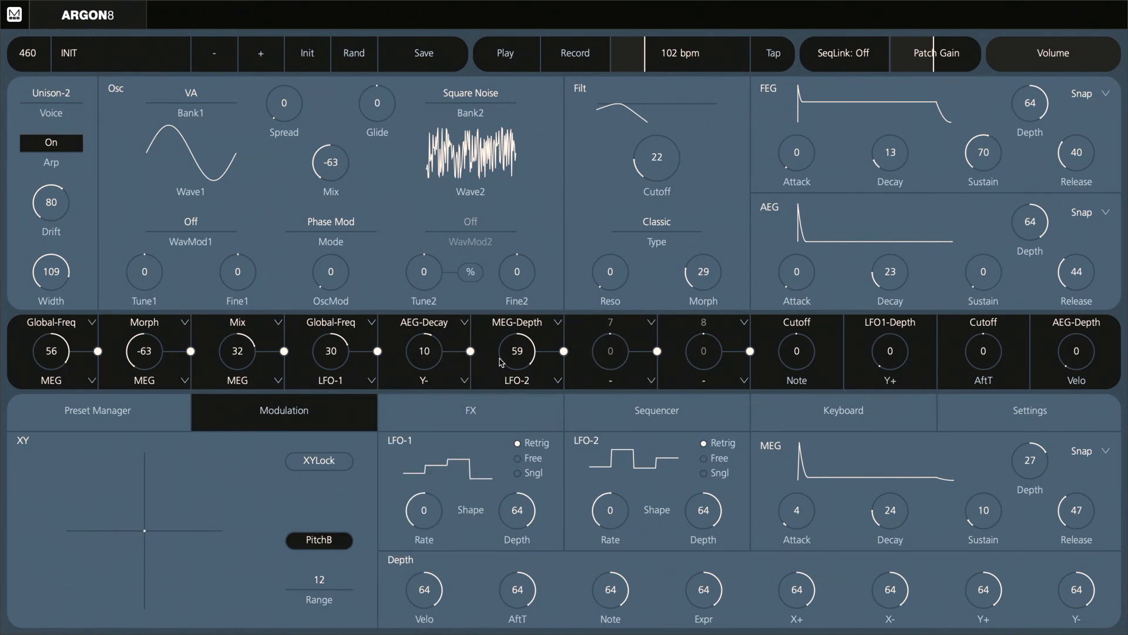
left_click(506, 383)
left_click(505, 560)
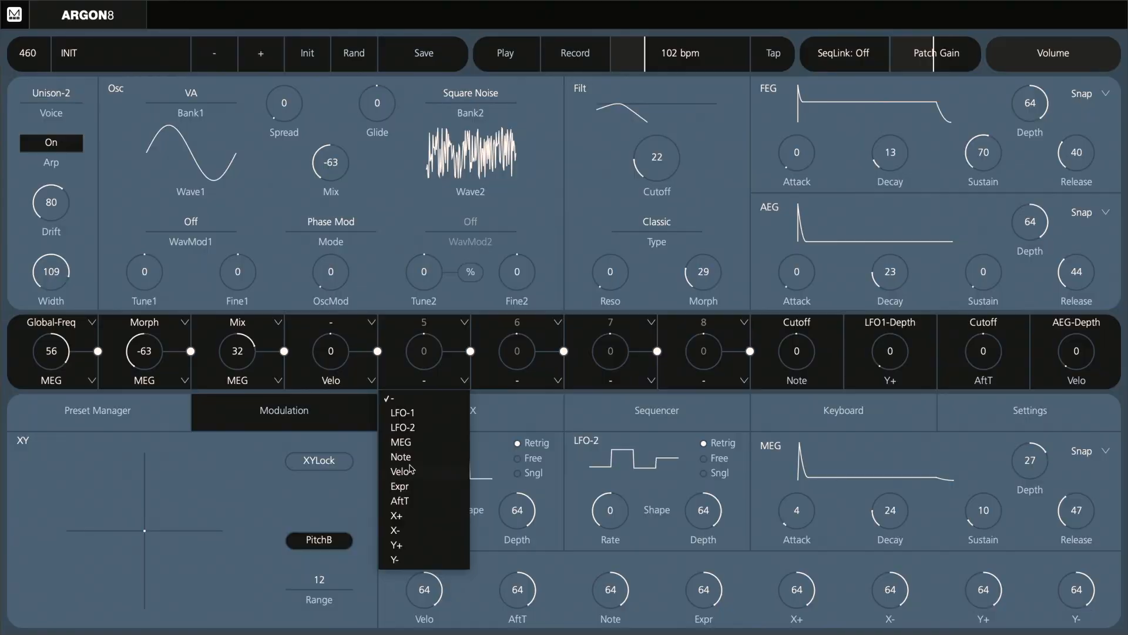
- Route velocity to FEG-Depth in modulation slot 4 with an amount of 64, and lower the FEG depth to 30
left_click(414, 470)
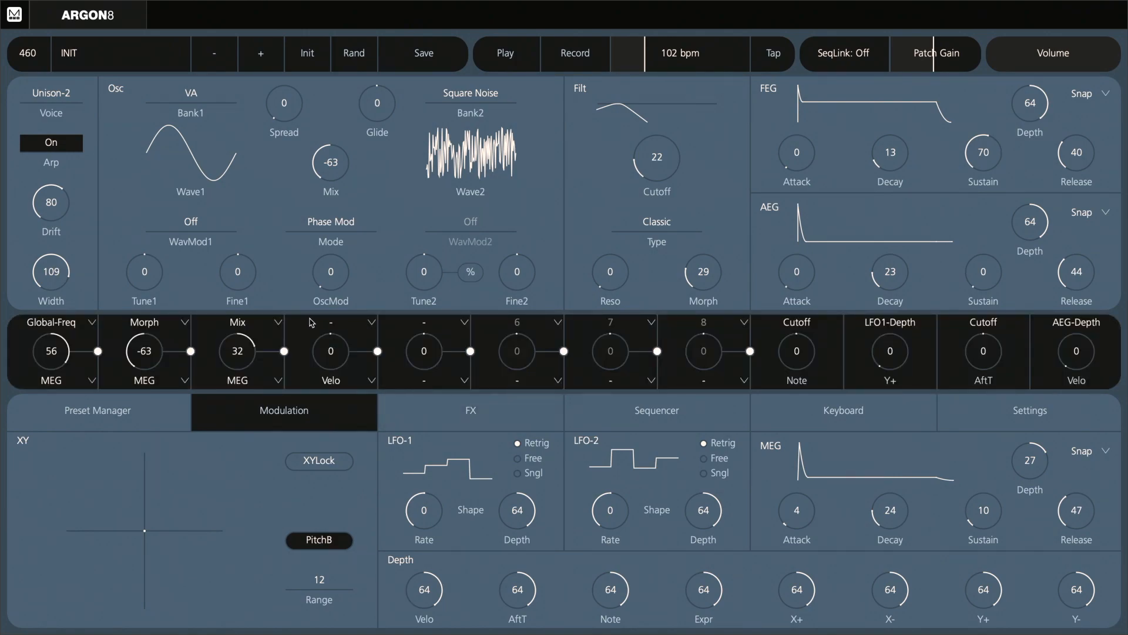
left_click(348, 325)
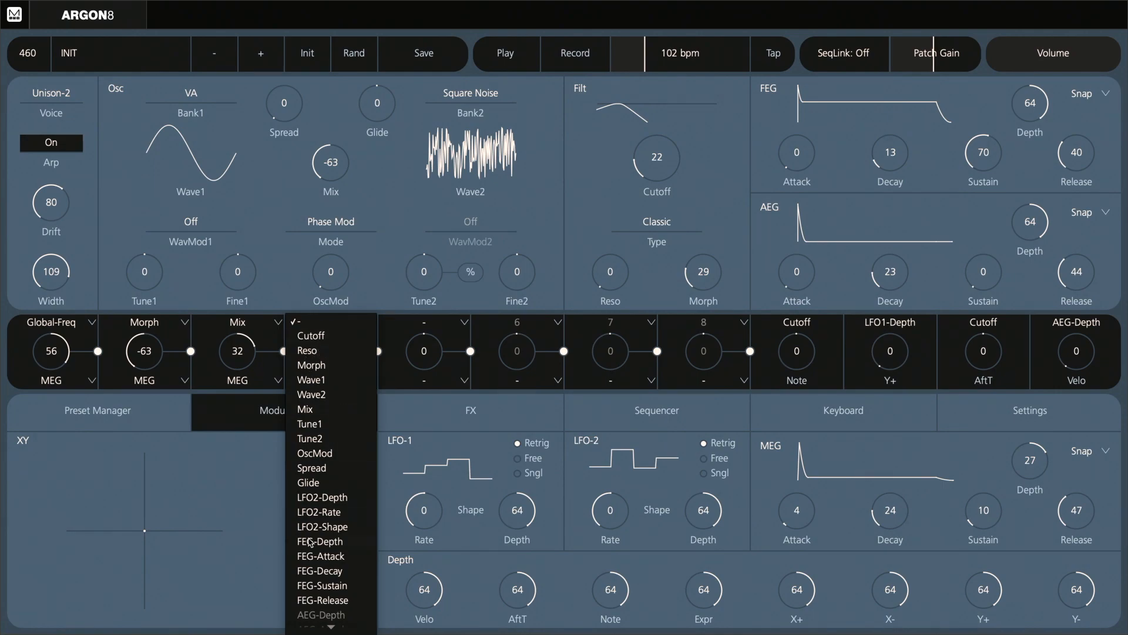
scroll(308, 535, "down", 2)
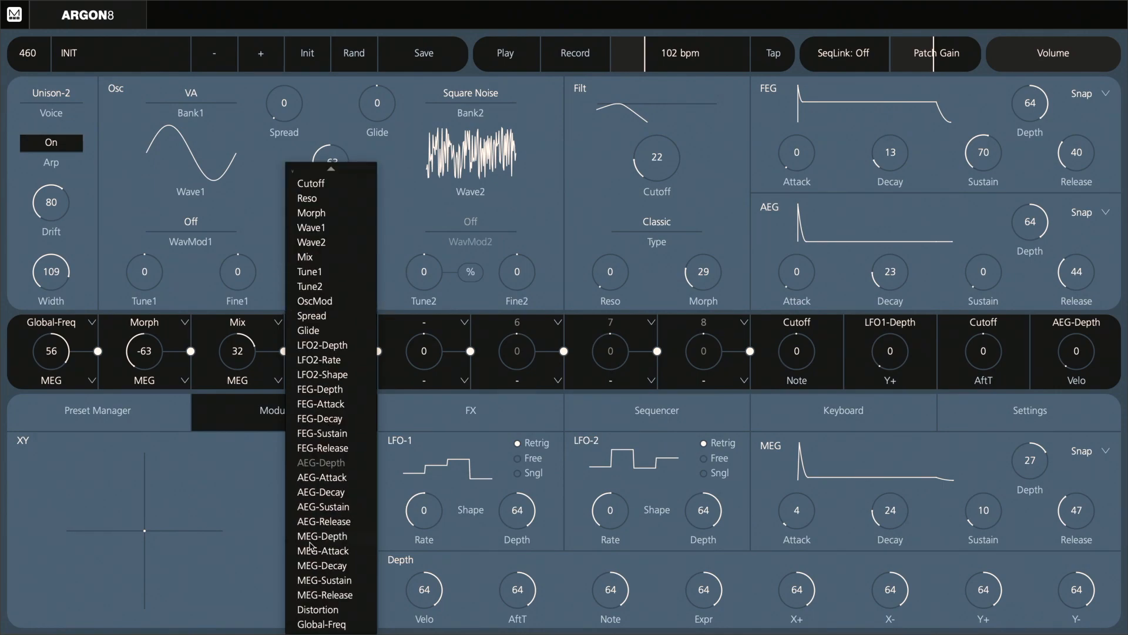
left_click(324, 390)
left_click_drag(1030, 115, 1023, 147)
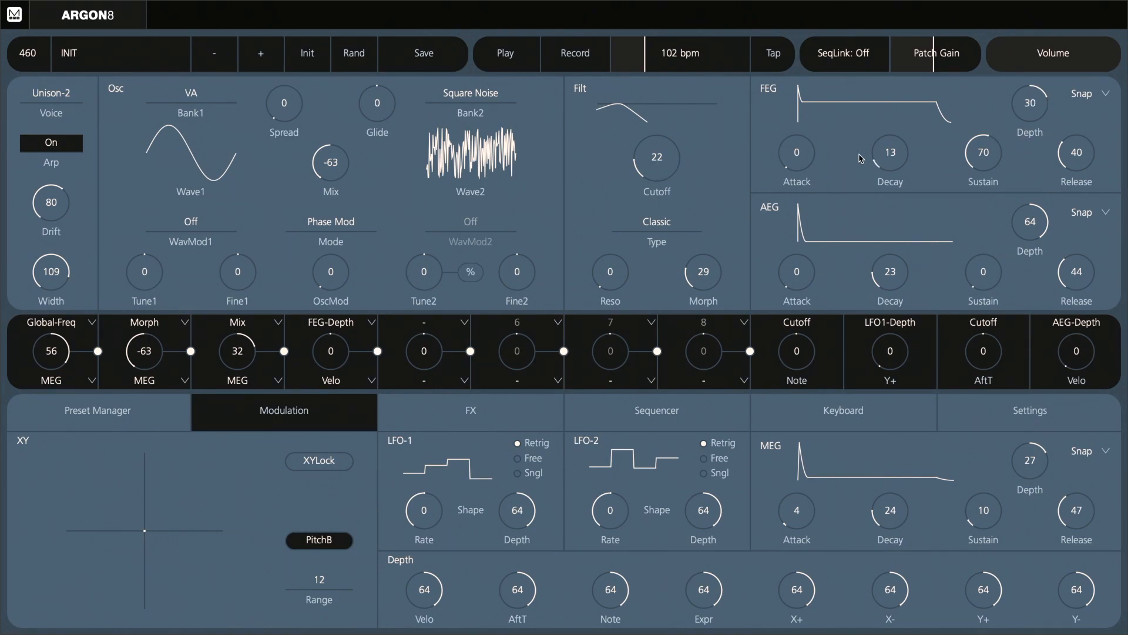
left_click_drag(334, 354, 351, 275)
- Switch the arpeggiator off and route velocity to AEG-Decay in modulation slot 5 with an amount of about 17
left_click(65, 142)
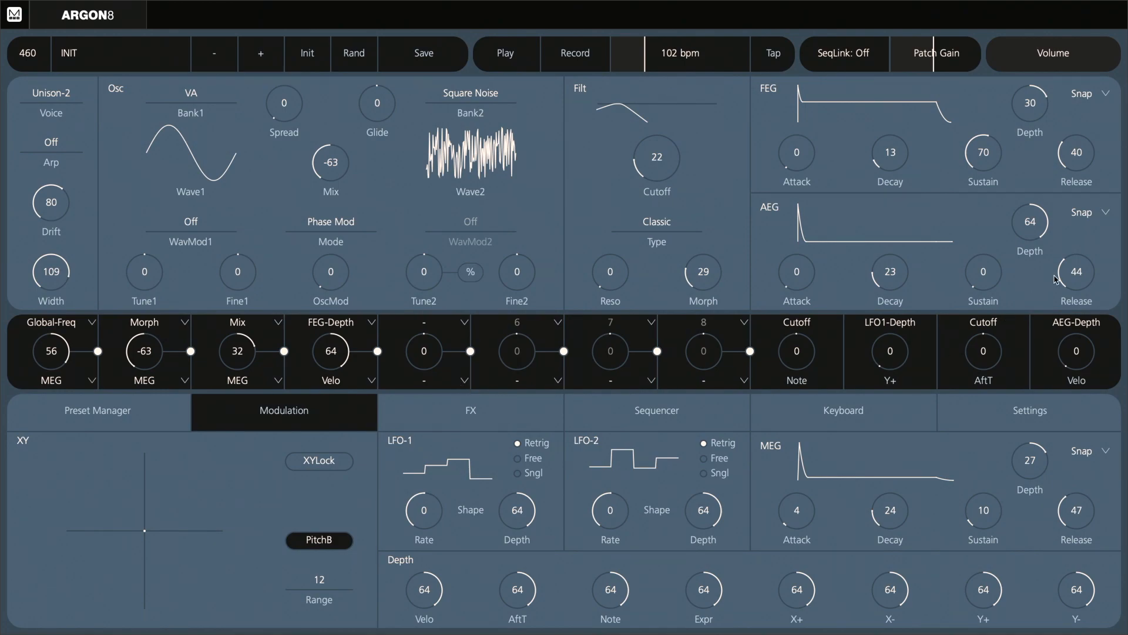
left_click(403, 382)
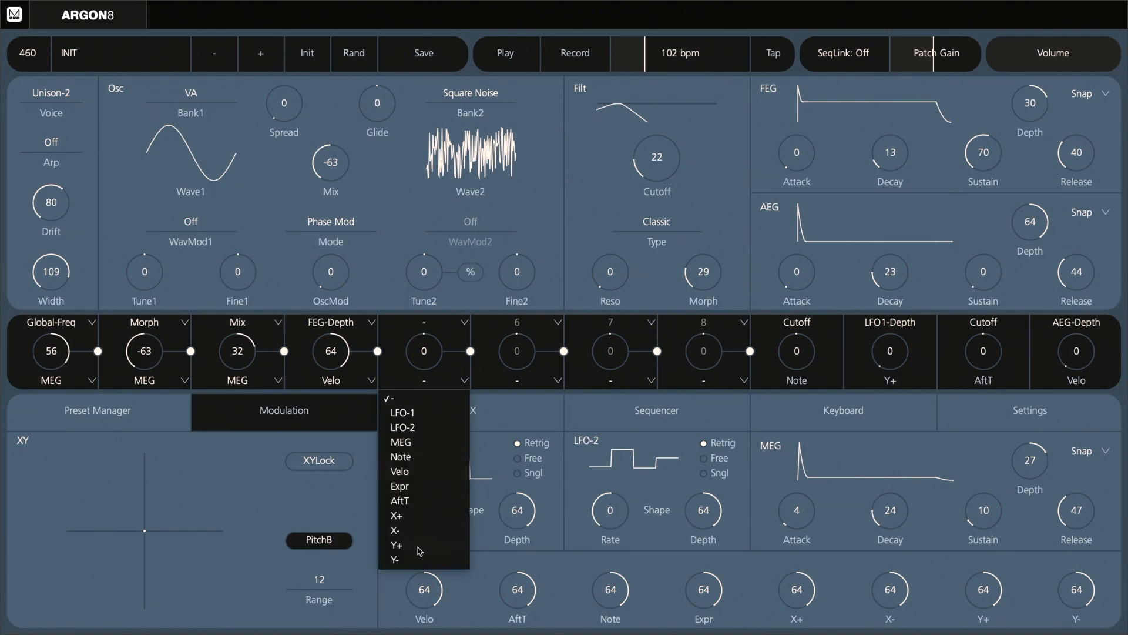
left_click(413, 472)
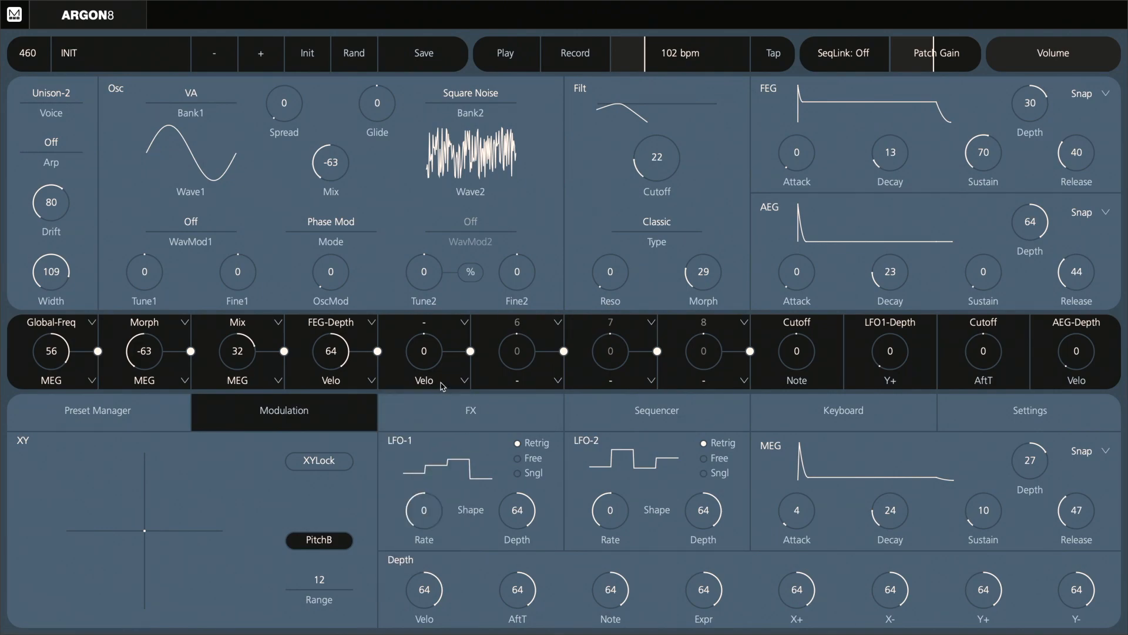
left_click(423, 323)
scroll(451, 502, "down", 3)
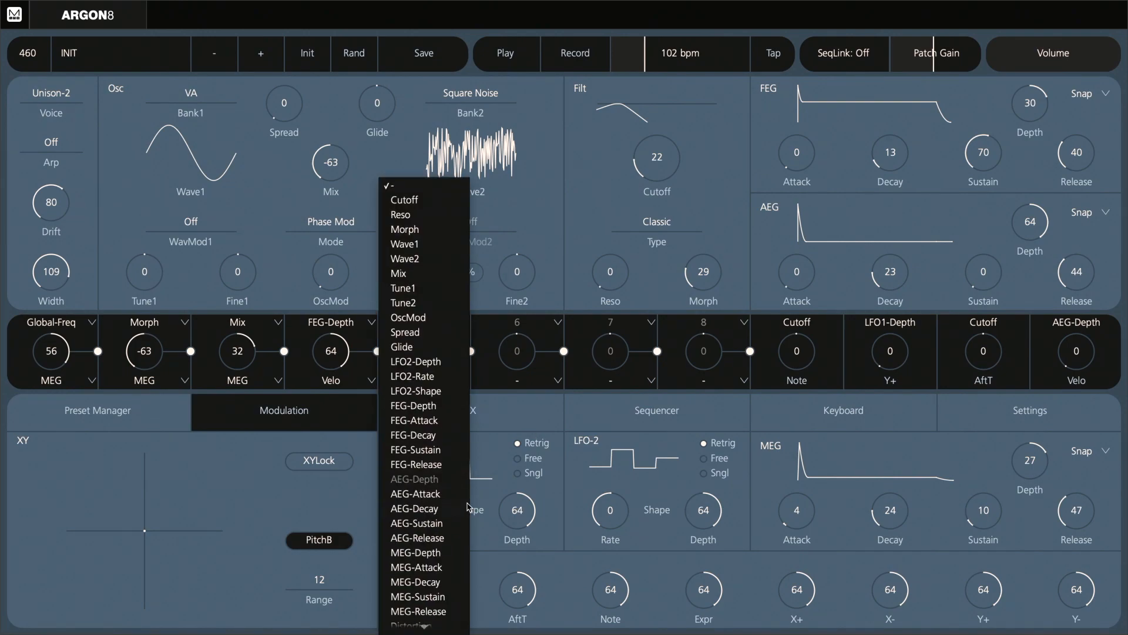
scroll(405, 510, "down", 1)
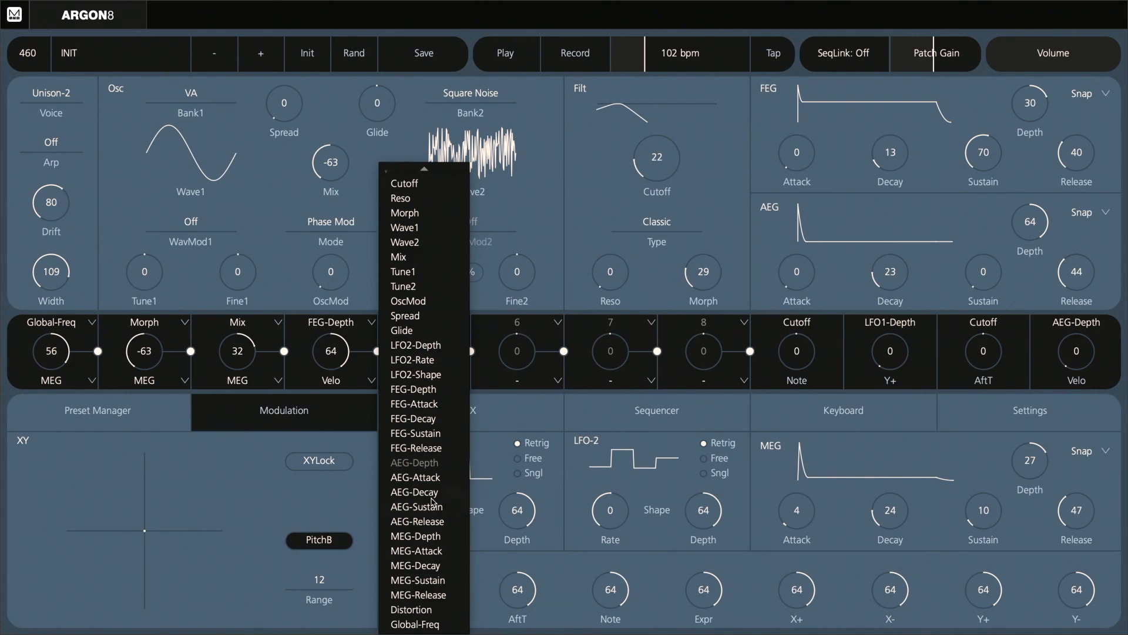
left_click(430, 493)
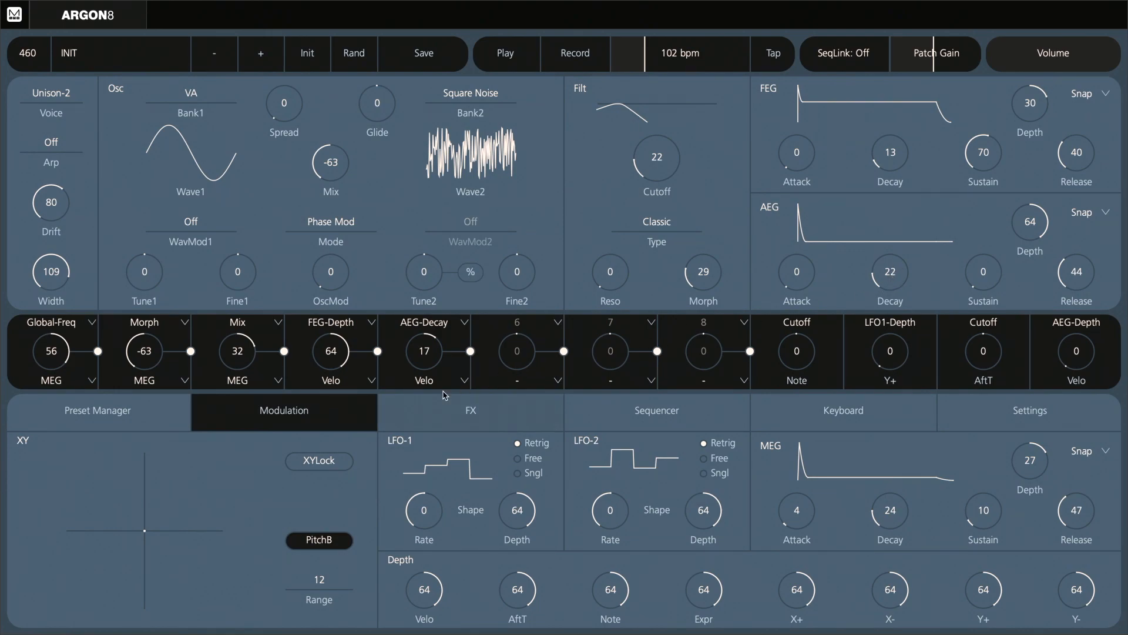
left_click_drag(413, 352, 414, 349)
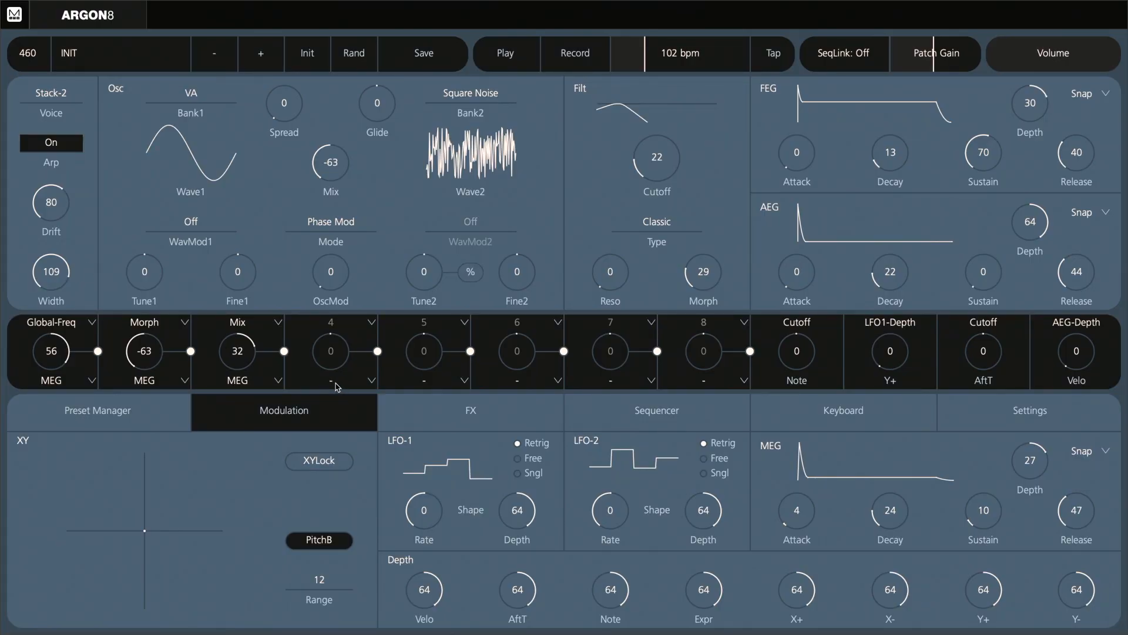
- Route LFO-1 to OscMod in modulation slot 4 with an amount of 64, and set the oscillator's OscMod to 47
left_click(337, 386)
left_click(330, 415)
left_click(344, 324)
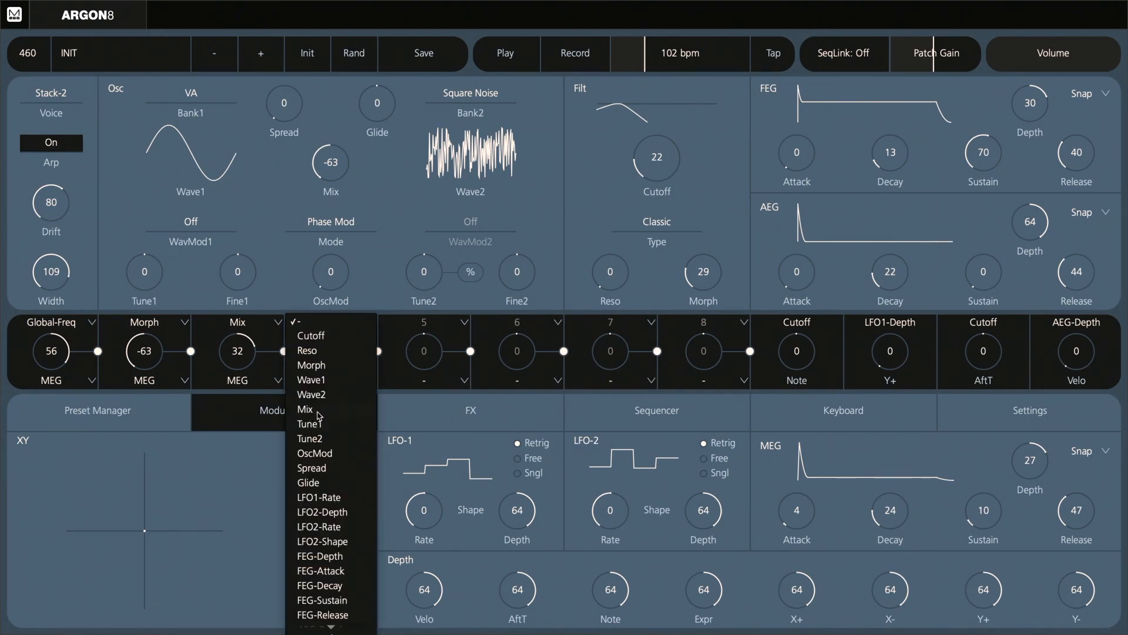
left_click(336, 453)
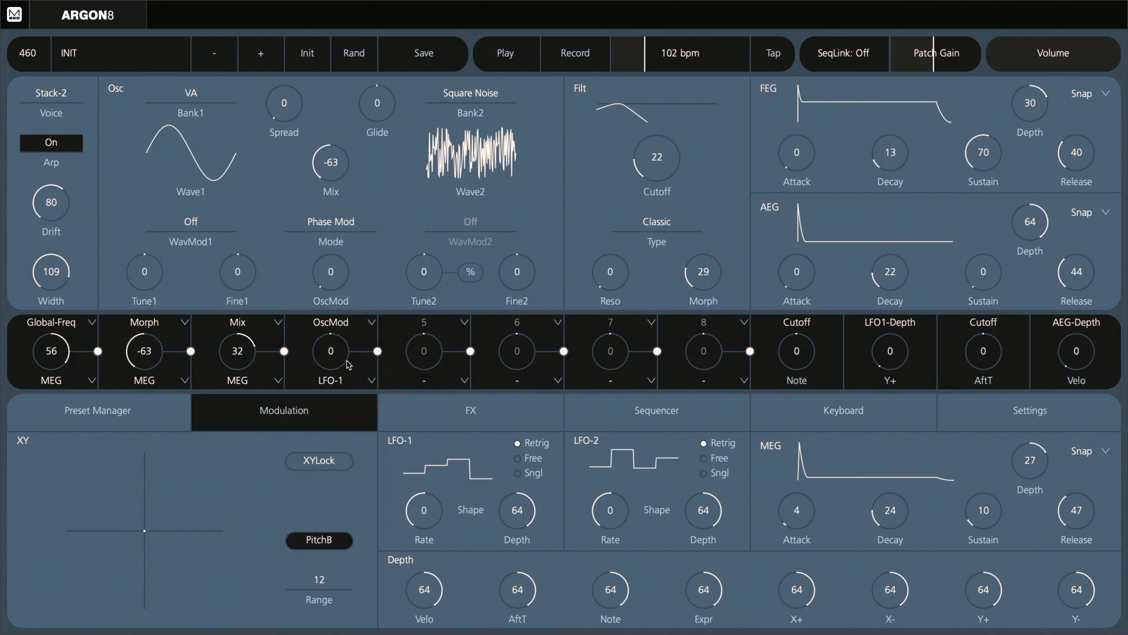
left_click_drag(322, 257, 337, 239)
- Set the FX-1 effect type to Ping-Pong Delay
left_click(489, 420)
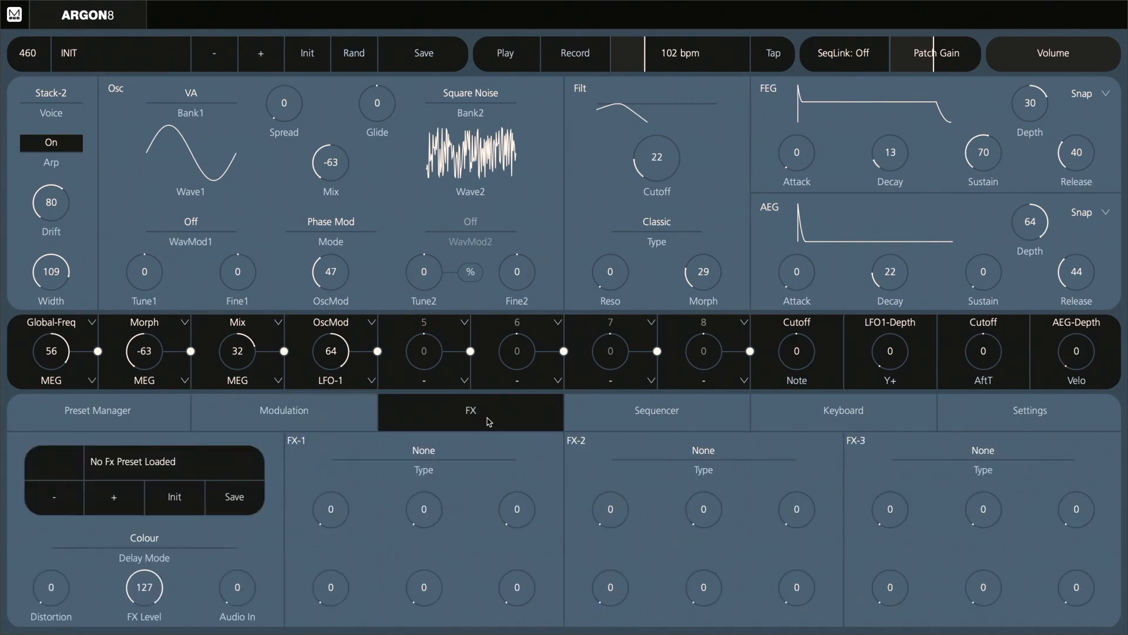
scroll(427, 457, "down", 3)
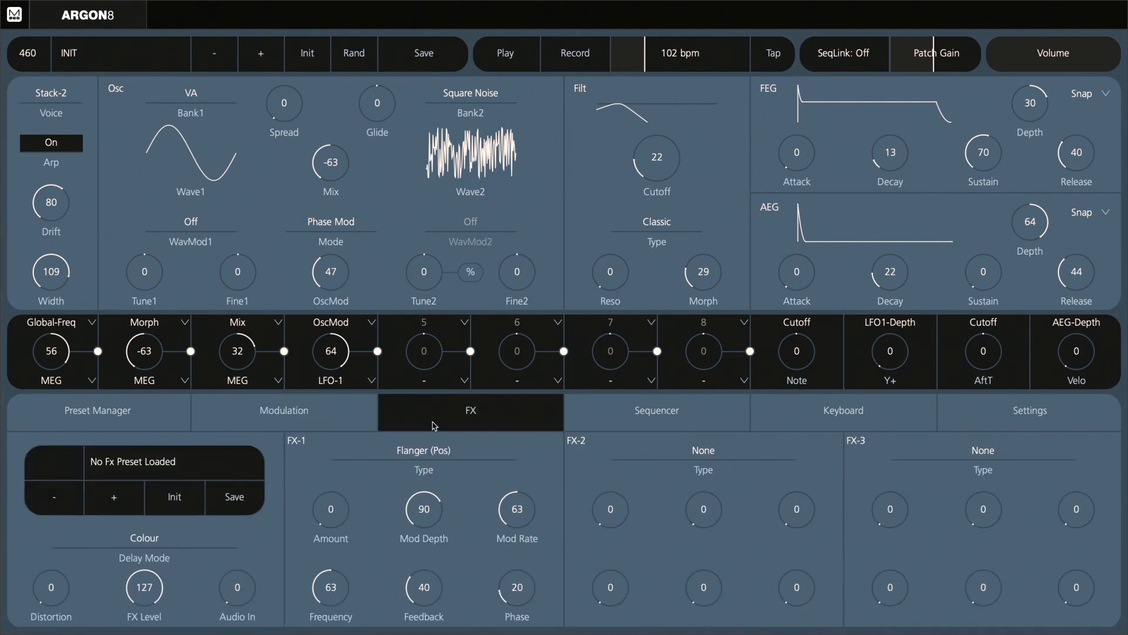
left_click_drag(433, 403, 437, 350)
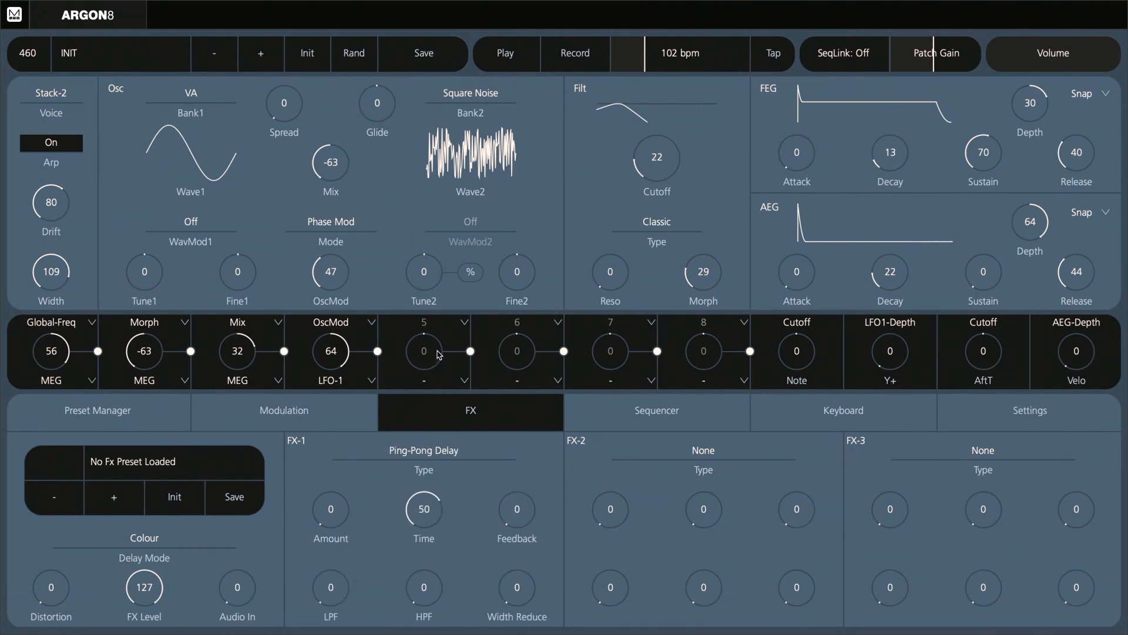
- Change the FX-1 effect type to Stereo Delay and set its time to 1/12
scroll(429, 461, "down", 1)
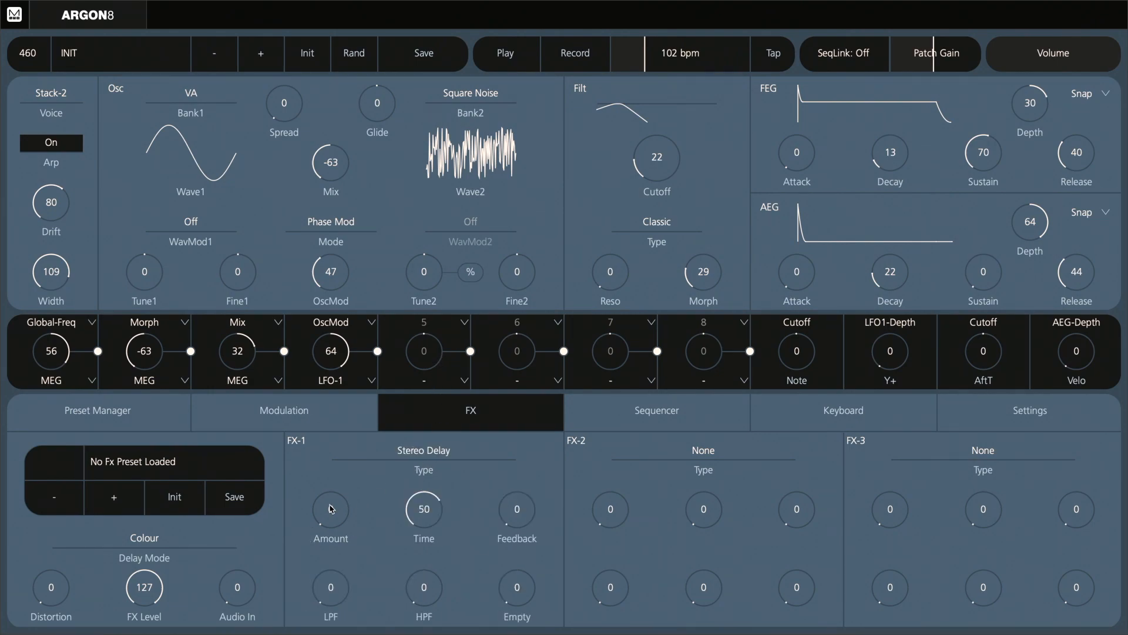
left_click_drag(332, 512, 348, 470)
left_click_drag(443, 518, 436, 551)
left_click_drag(348, 533, 330, 546)
- Route Y- to FX1-A in modulation slot 5 with an amount of 38, keeping the FX-1 delay's base amount at 0
left_click(426, 380)
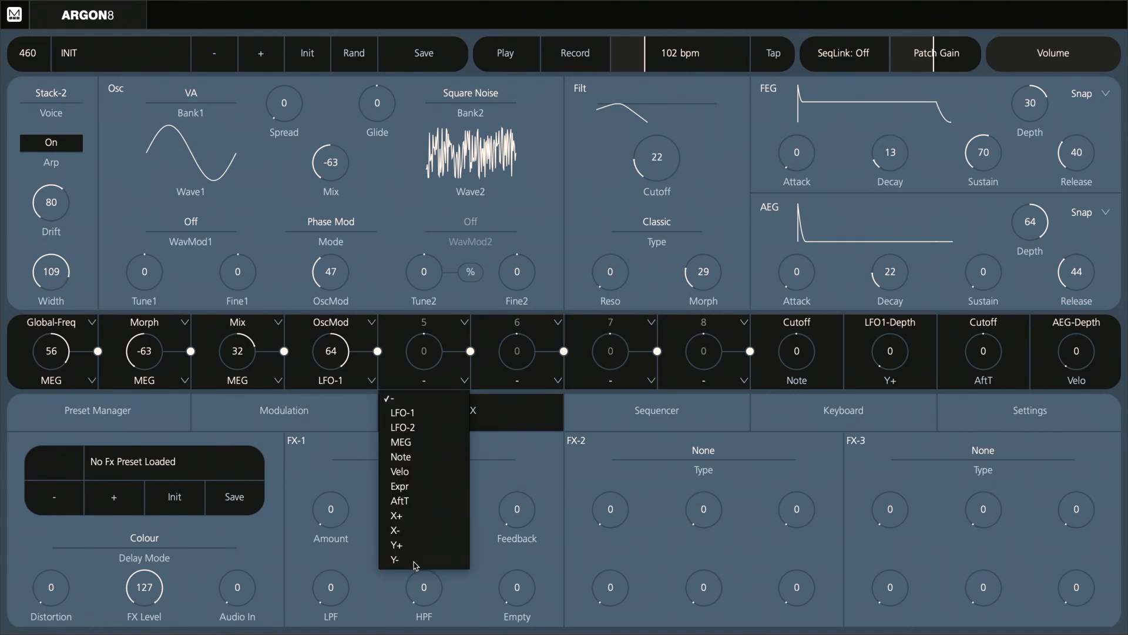
left_click(415, 563)
left_click(425, 324)
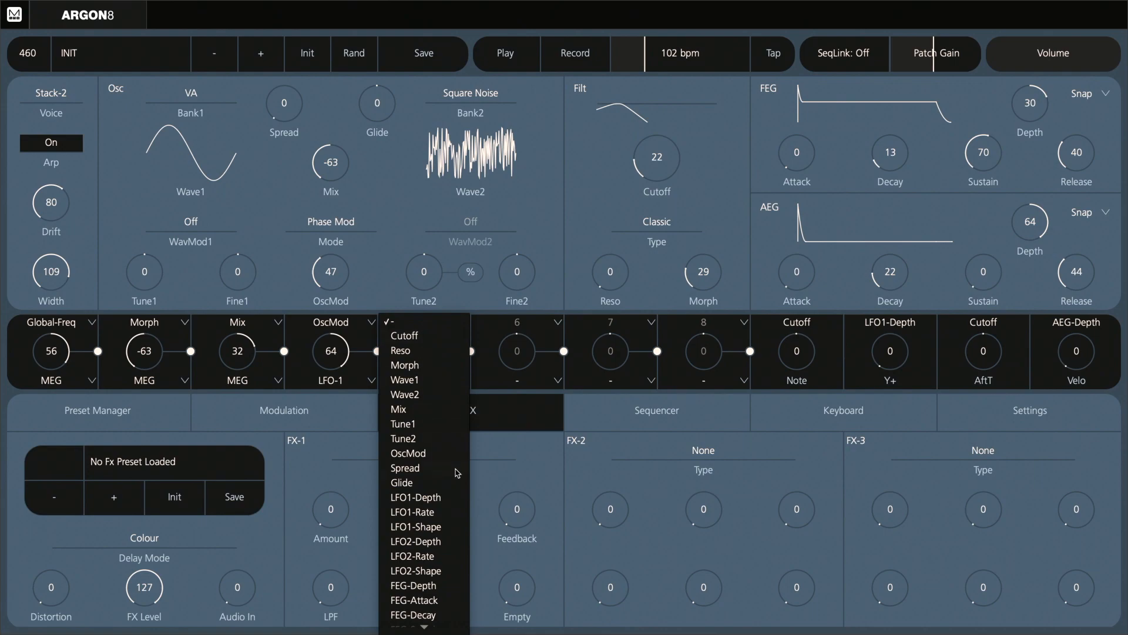
scroll(452, 465, "down", 5)
scroll(426, 470, "down", 2)
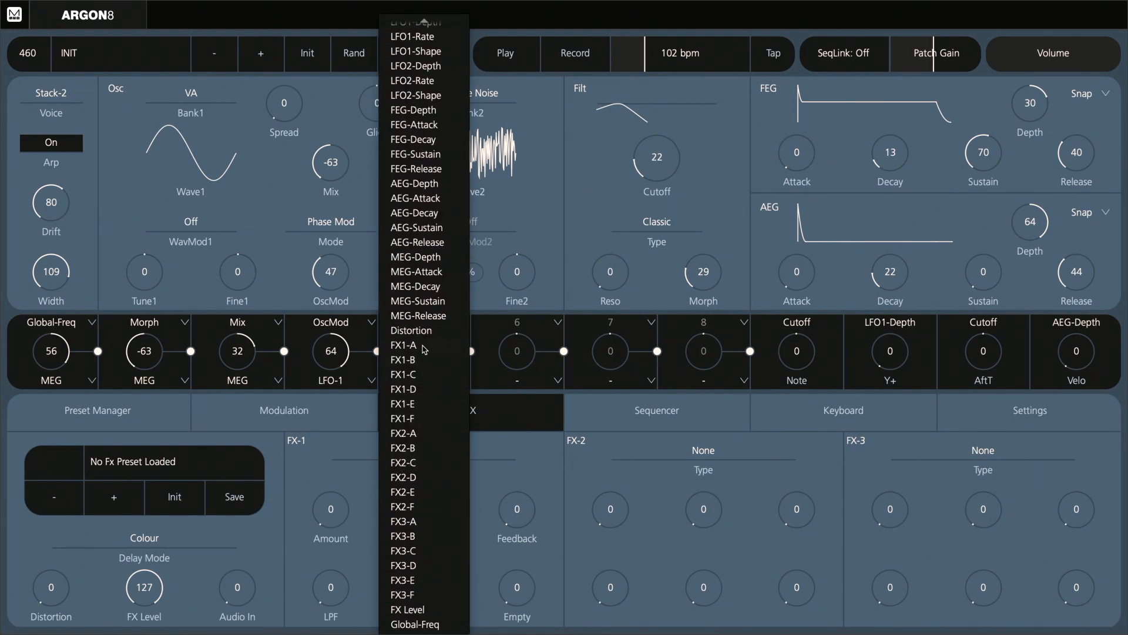
left_click(425, 349)
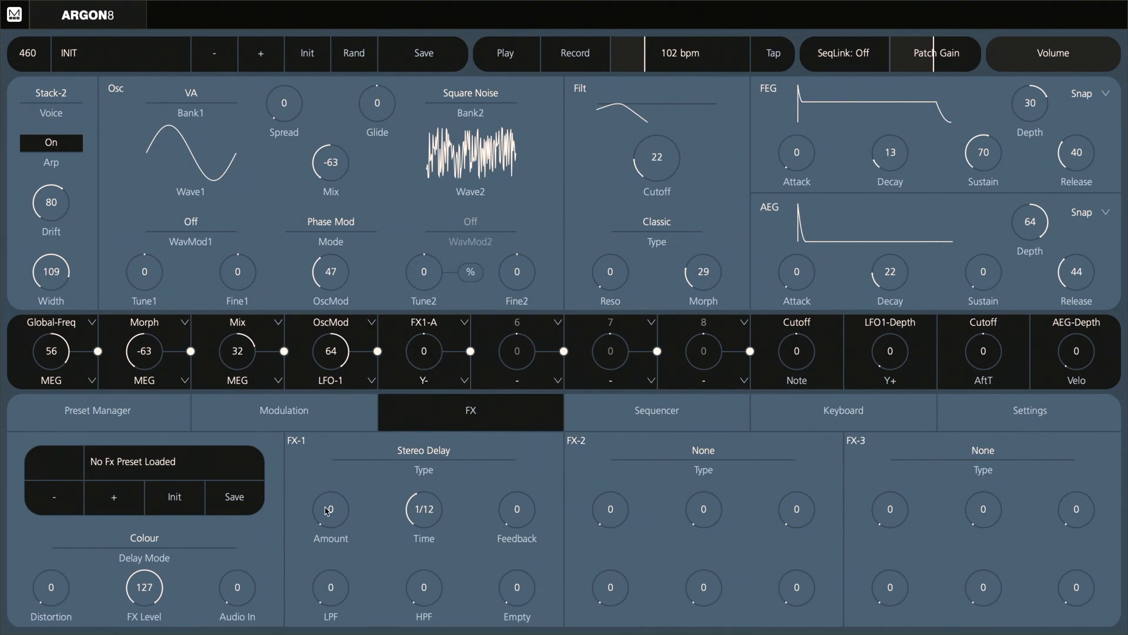
left_click_drag(328, 511, 349, 478)
left_click_drag(433, 362, 441, 334)
left_click_drag(343, 507, 339, 574)
- Change the arpeggiator's direction and return to the FX settings
left_click(844, 418)
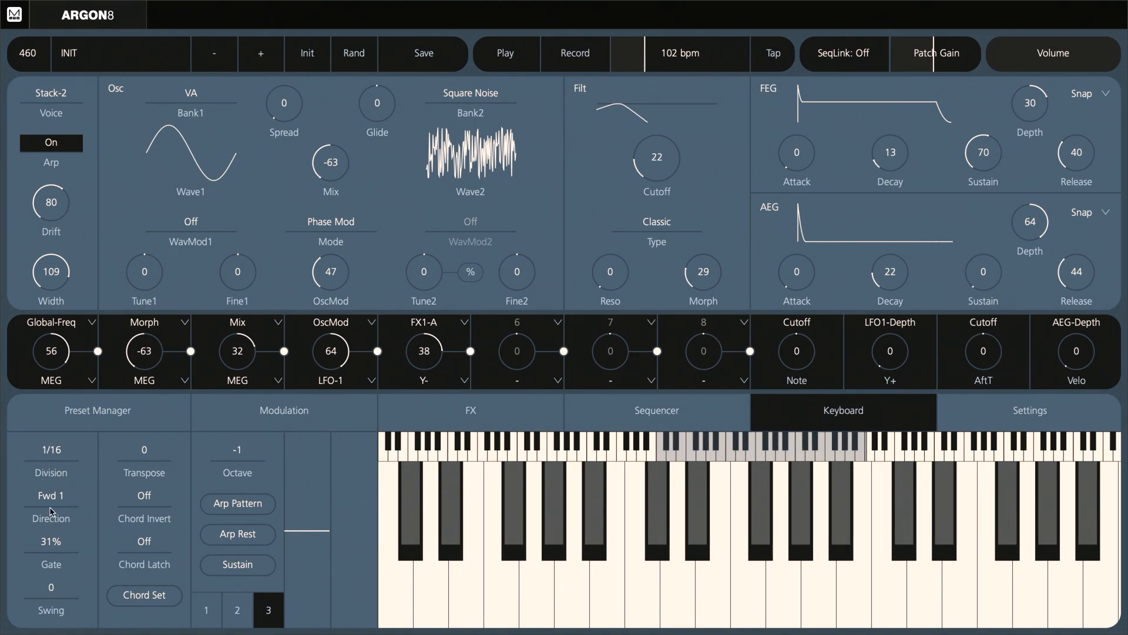
left_click_drag(51, 497, 97, 468)
left_click(415, 416)
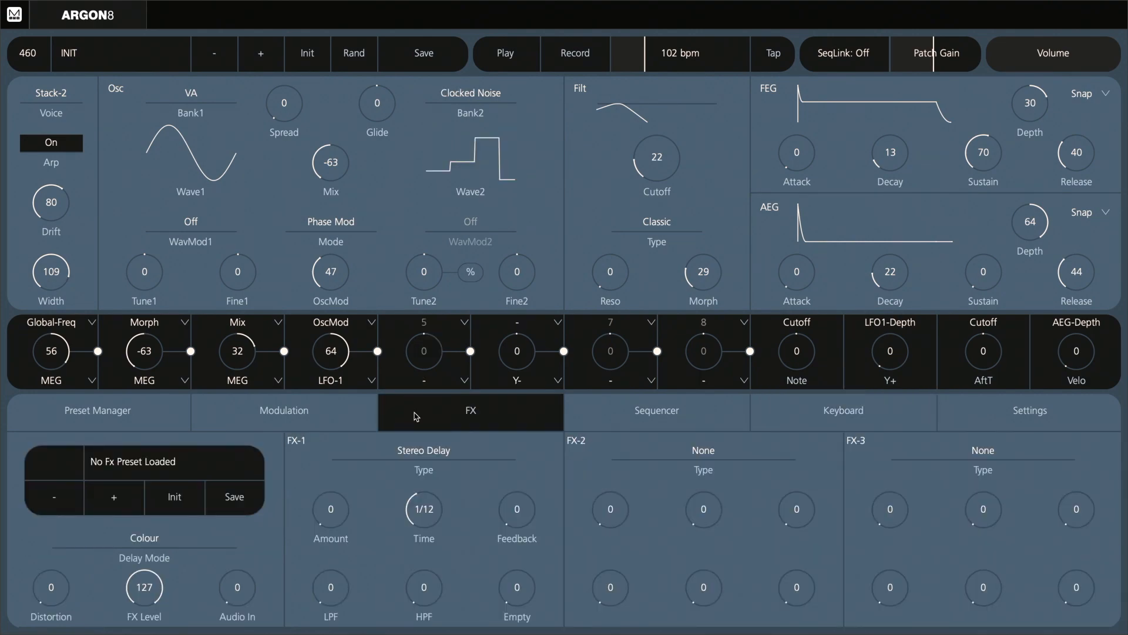
- Route AftT to OscMod in modulation slot 5 with an amount of 58
left_click(431, 384)
left_click(421, 503)
left_click(419, 322)
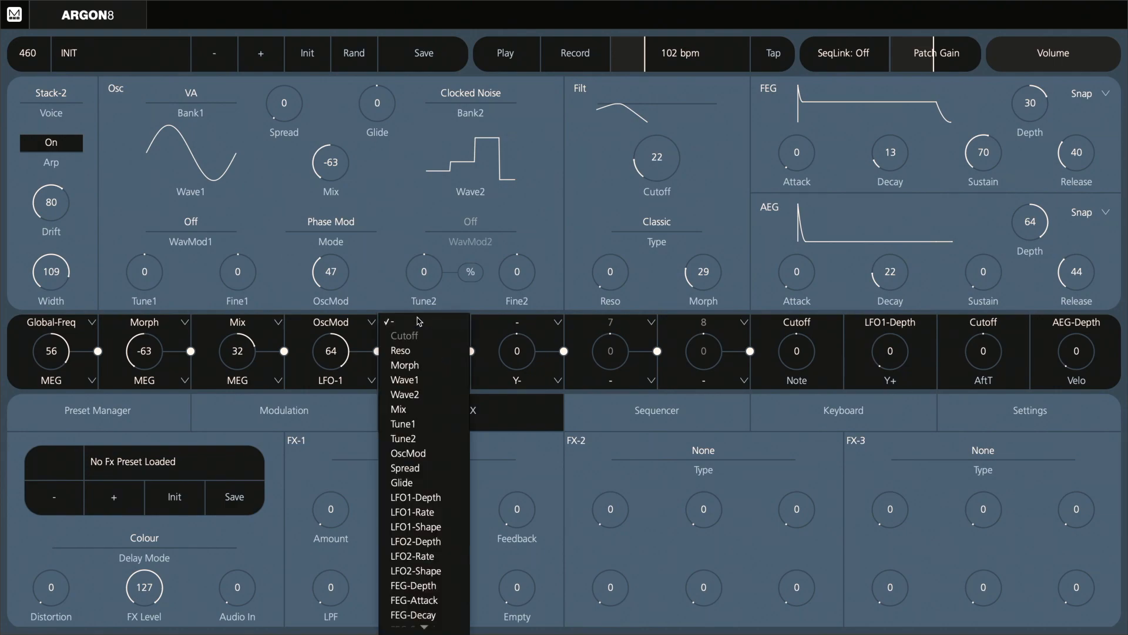
left_click(424, 453)
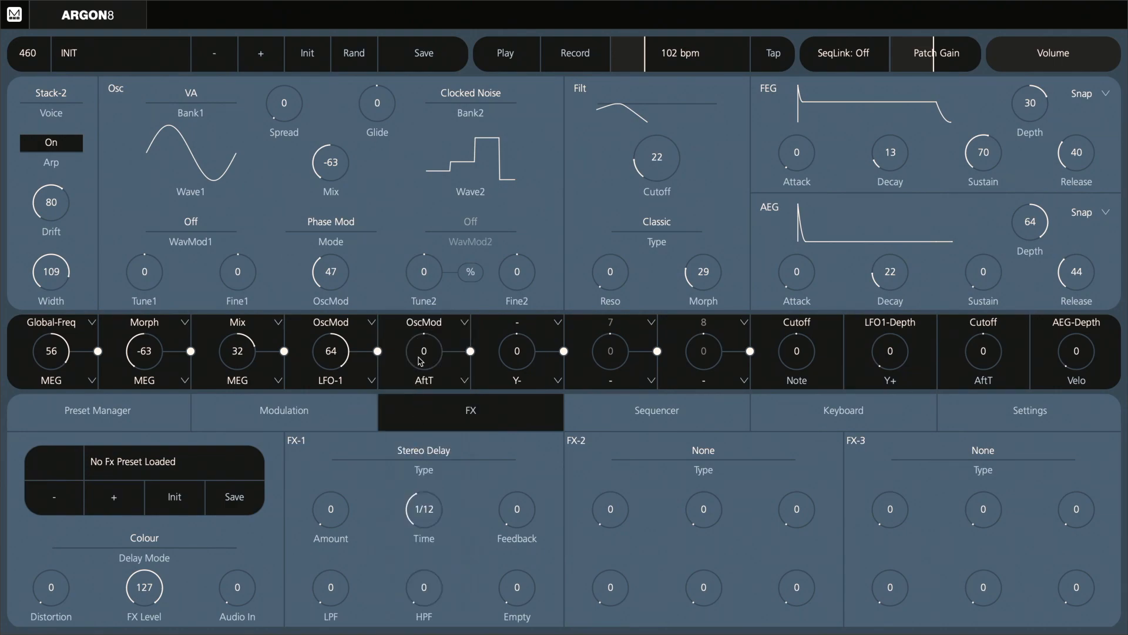
left_click_drag(432, 325, 440, 315)
- Set modulation slot 6's source to AftT and its destination to AEG-Decay
left_click(520, 380)
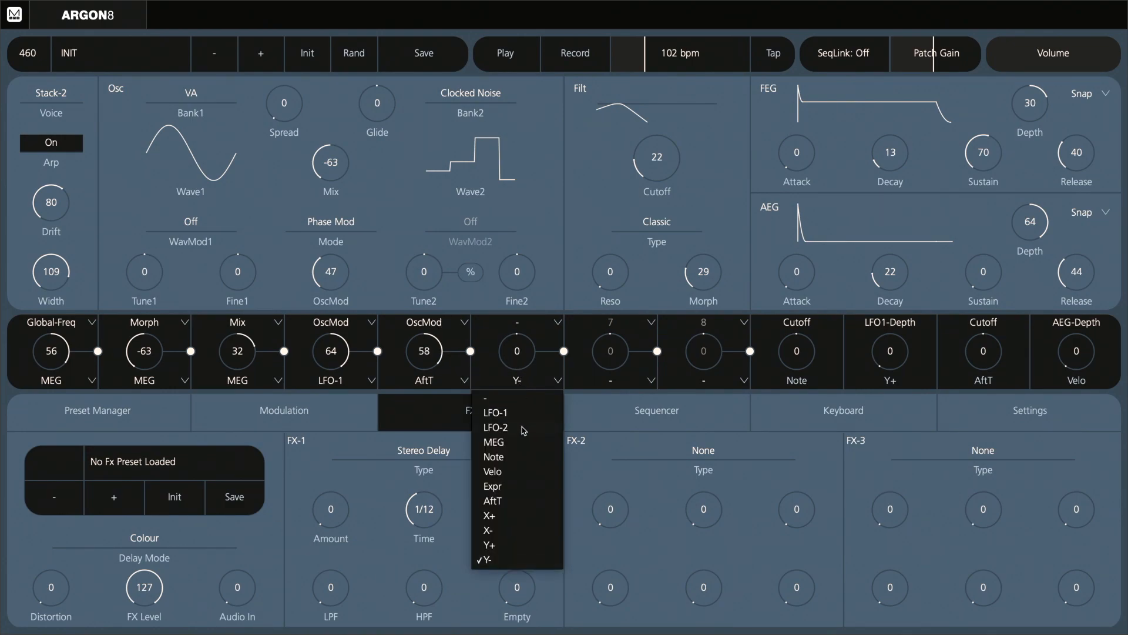
left_click(498, 514)
left_click(527, 328)
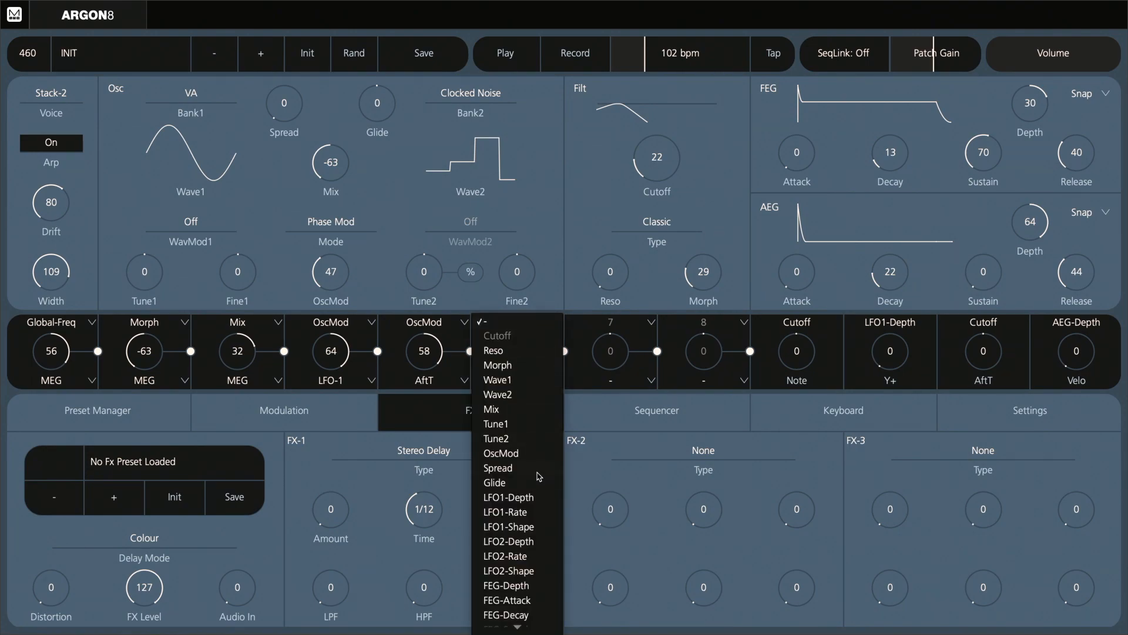
scroll(520, 512, "down", 2)
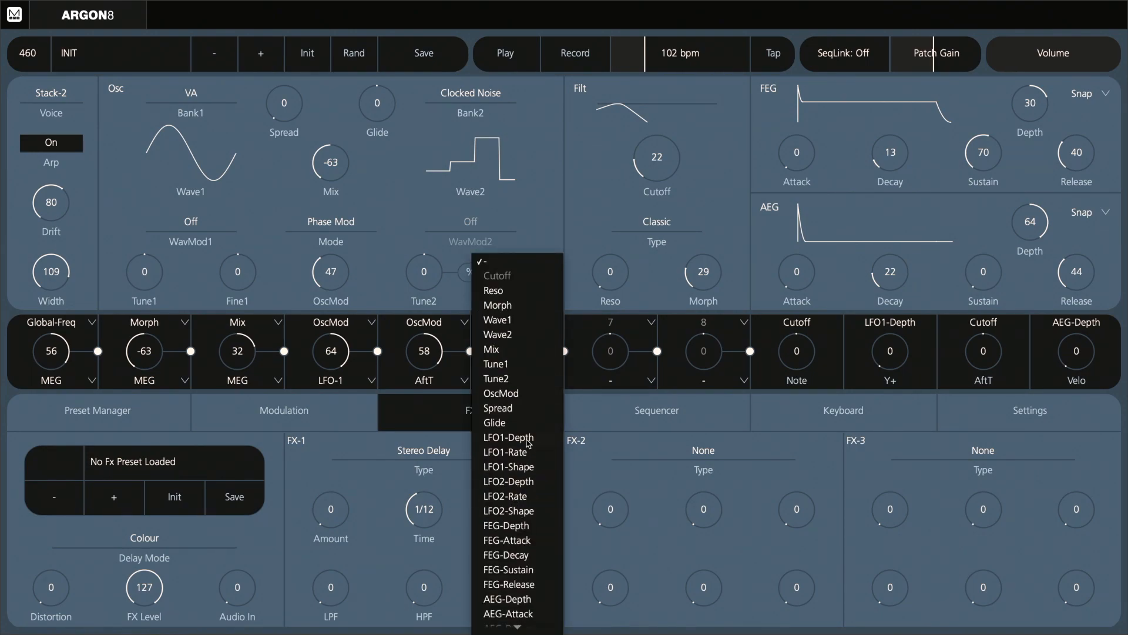
scroll(526, 446, "down", 4)
left_click(513, 520)
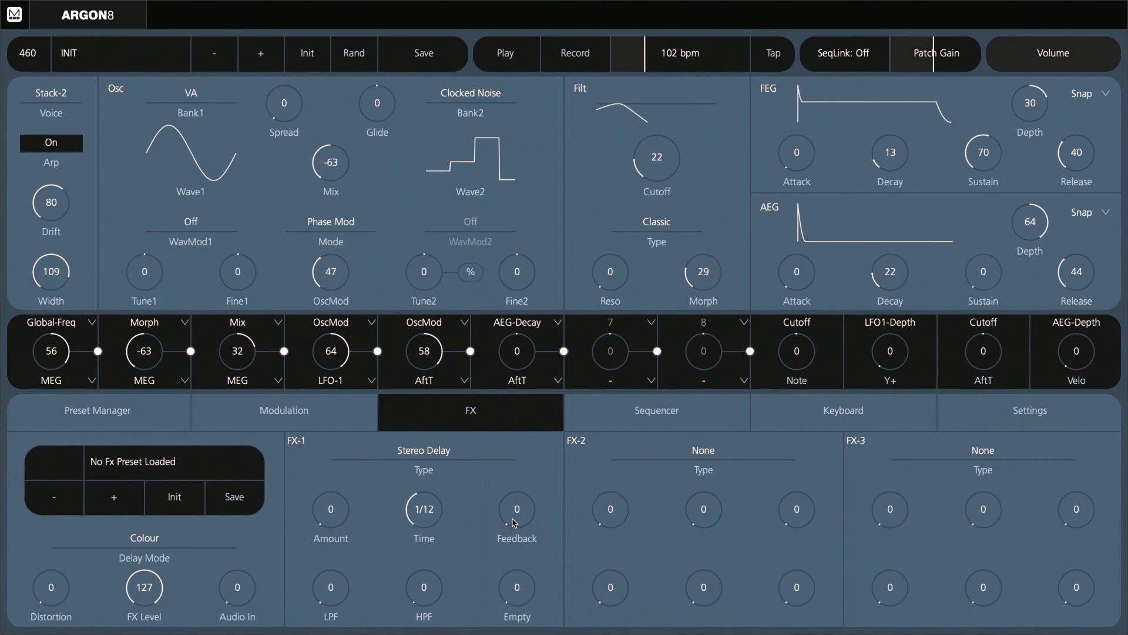
- Change modulation slot 6's destination to FEG-Depth and set its amount to 46
left_click(516, 333)
left_click(511, 248)
left_click_drag(525, 356, 528, 345)
left_click(532, 321)
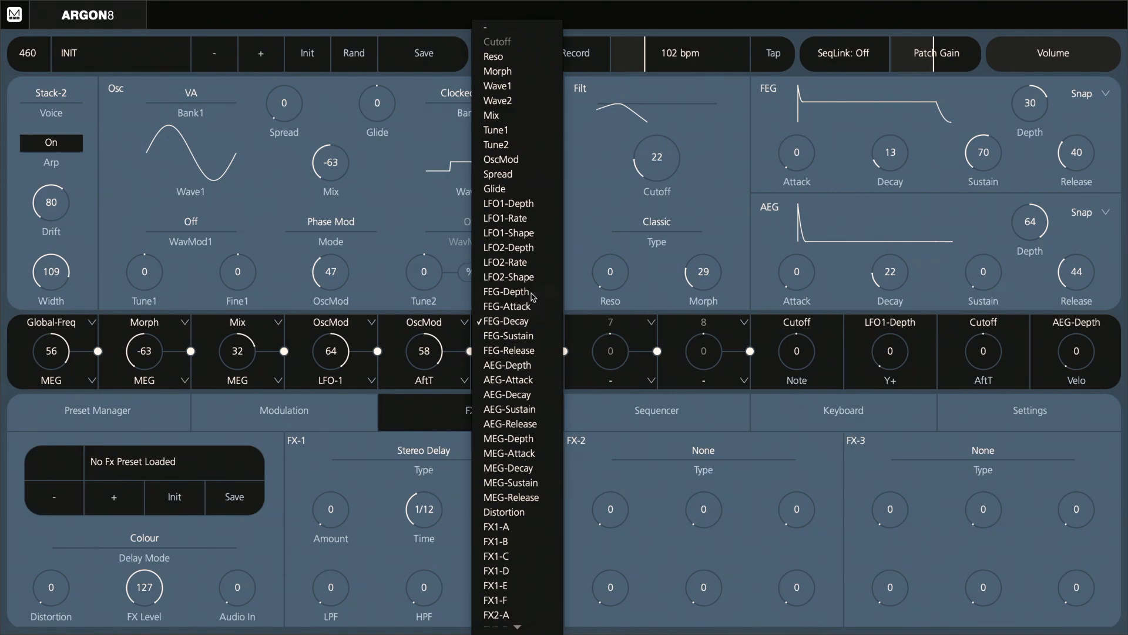
left_click(531, 292)
left_click_drag(526, 360, 531, 323)
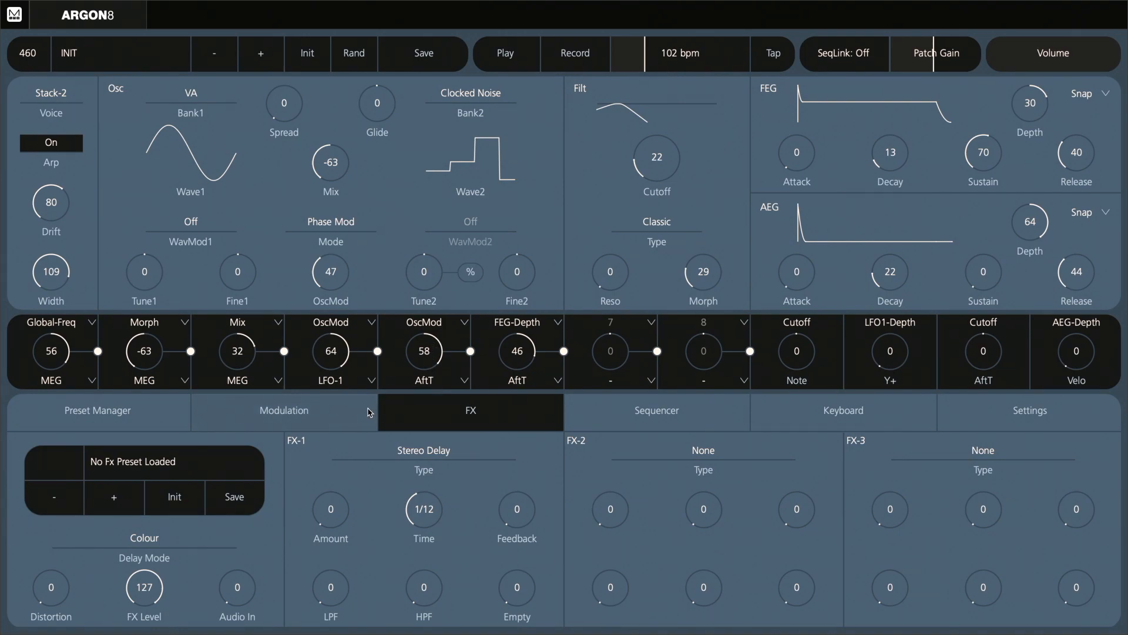
- Change modulation slot 5's destination to LFO2-Depth with an amount of 64, and lower LFO-2's own depth to 3
left_click(433, 321)
scroll(431, 452, "down", 5)
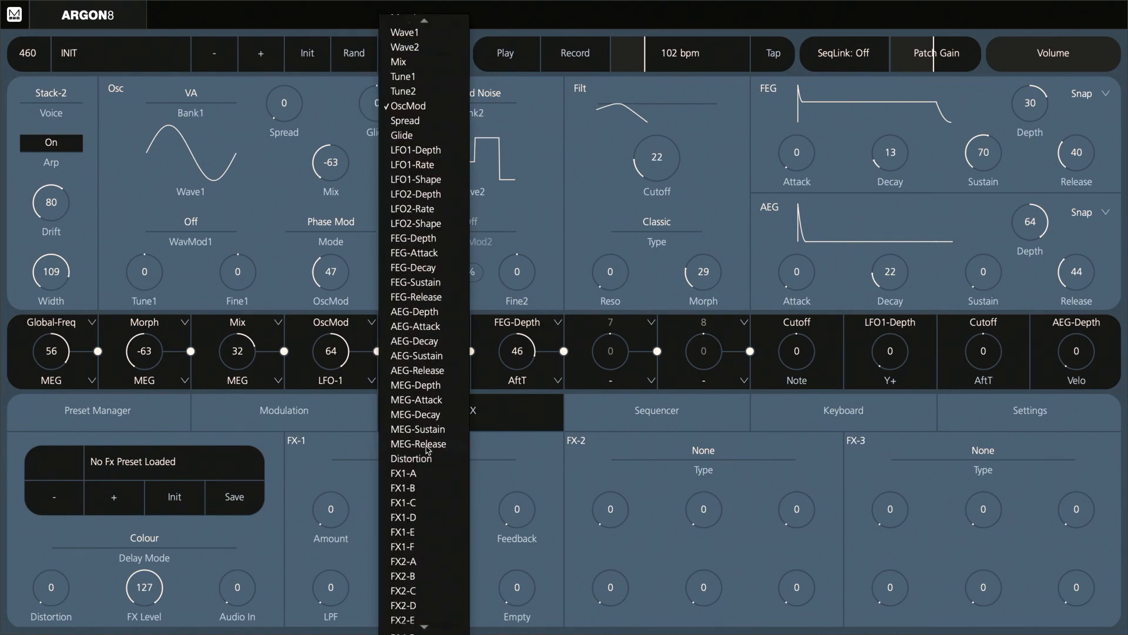
scroll(442, 376, "up", 4)
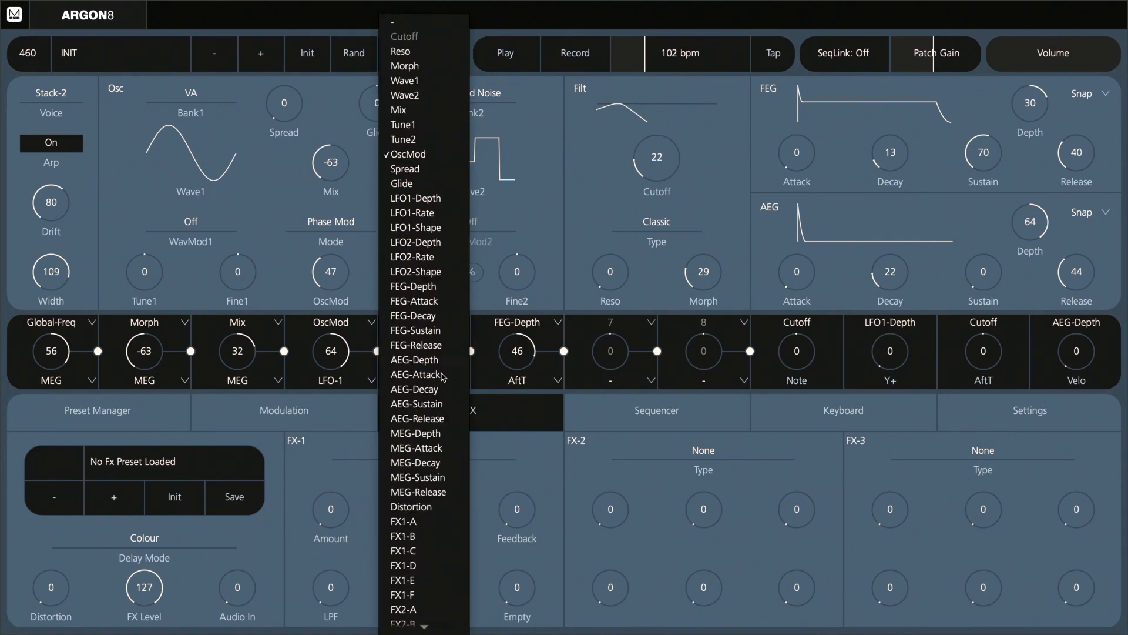
left_click(431, 250)
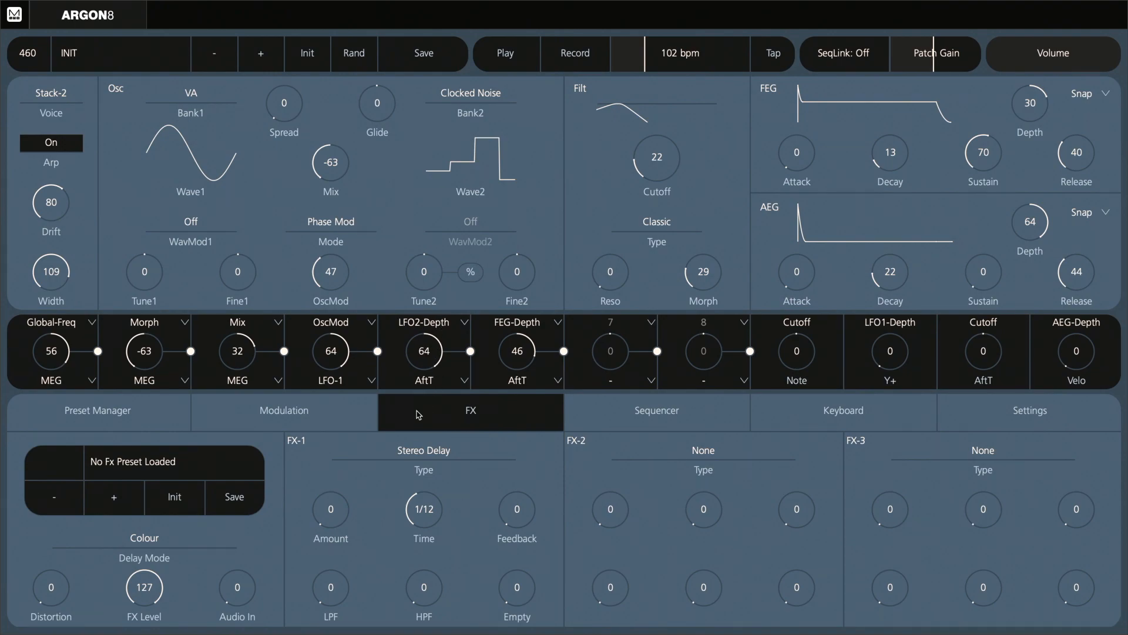
left_click(327, 423)
left_click_drag(720, 515, 708, 563)
- Route LFO-2 to Wave2 in modulation slot 7 with an amount of -57
left_click(615, 382)
left_click(598, 428)
left_click(616, 322)
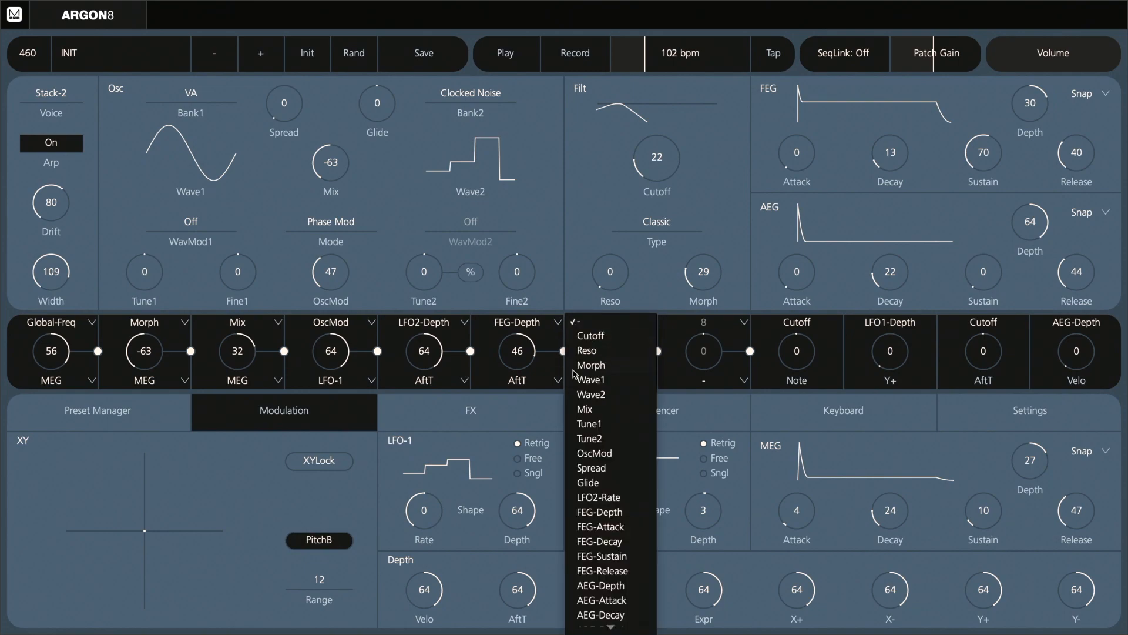
left_click(587, 409)
left_click(615, 327)
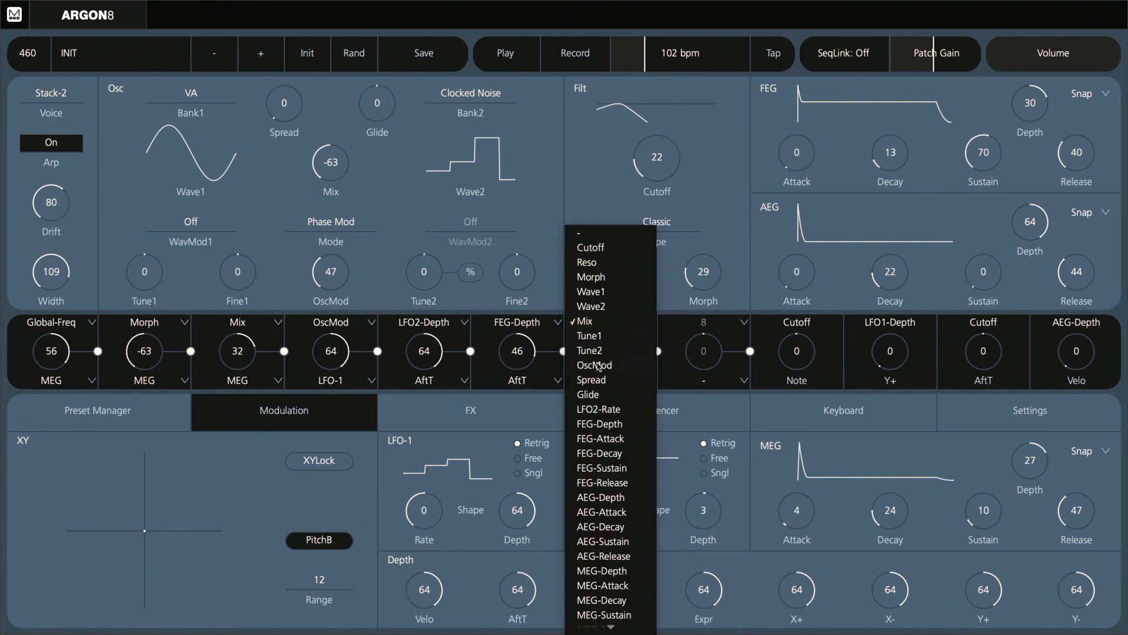
left_click(609, 307)
left_click_drag(619, 353, 615, 413)
- Set the Clocked Noise Wave2 position to 127 and modulation slot 7's amount to -63
mouse_move(502, 149)
left_mouse_down()
mouse_move(506, 168)
mouse_move(512, 143)
left_mouse_up()
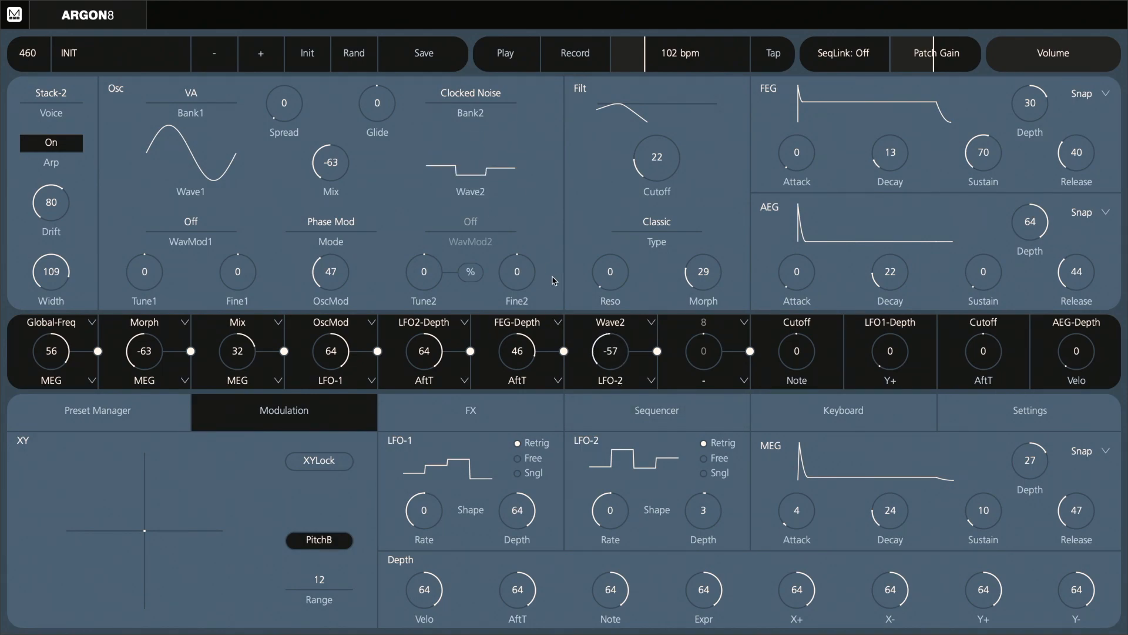
left_click_drag(600, 347, 613, 302)
left_click_drag(496, 185, 496, 101)
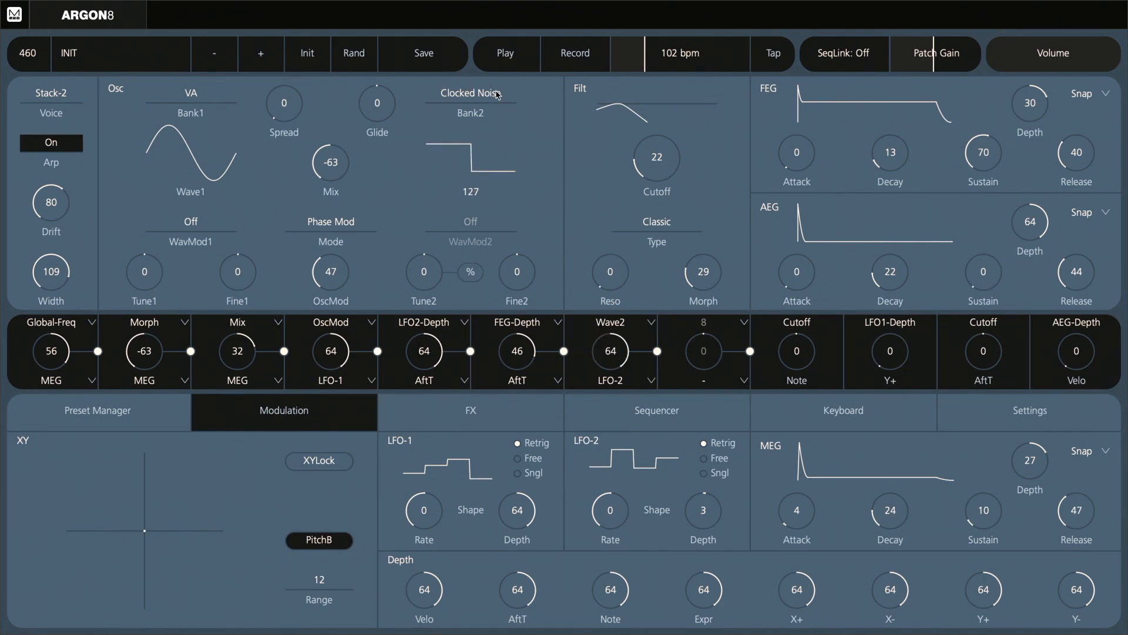
left_click_drag(606, 349, 627, 517)
- Route LFO-2 to Mix in modulation slot 8 with an amount of 31
left_click(703, 383)
left_click(698, 429)
left_click(705, 324)
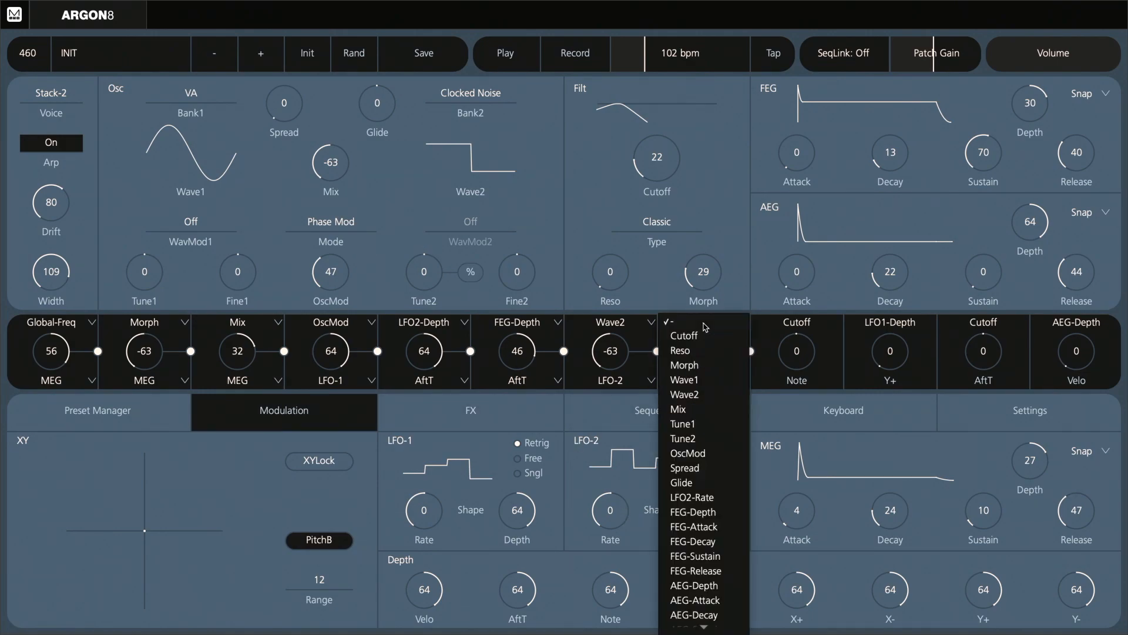
left_click(679, 410)
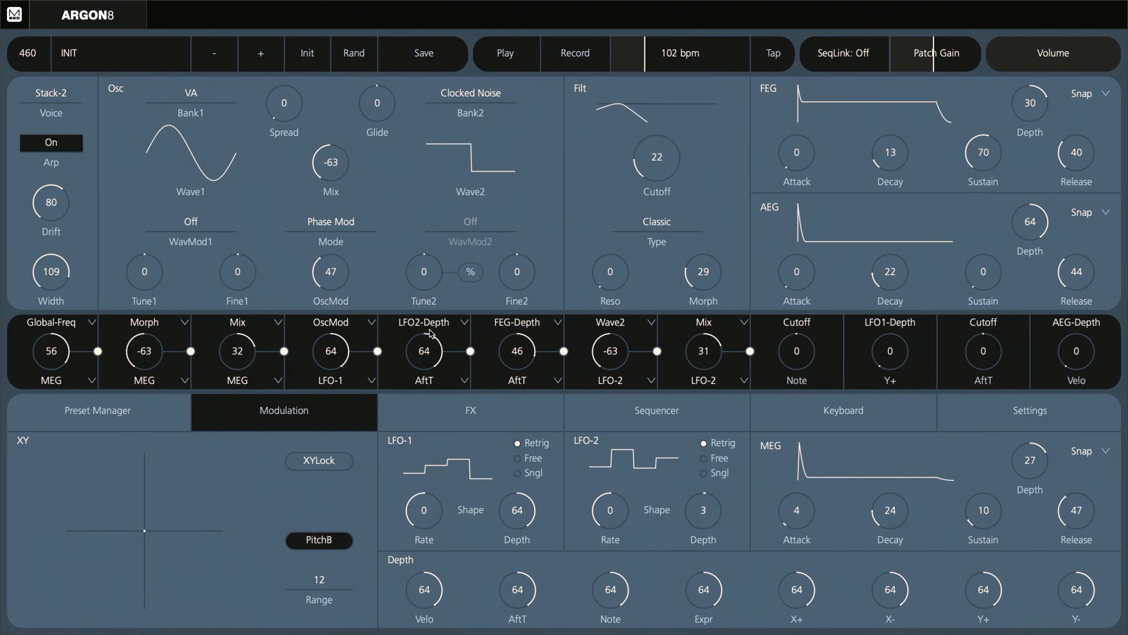
- Change the source of modulation slots 5 and 6 to Y-
left_click(523, 383)
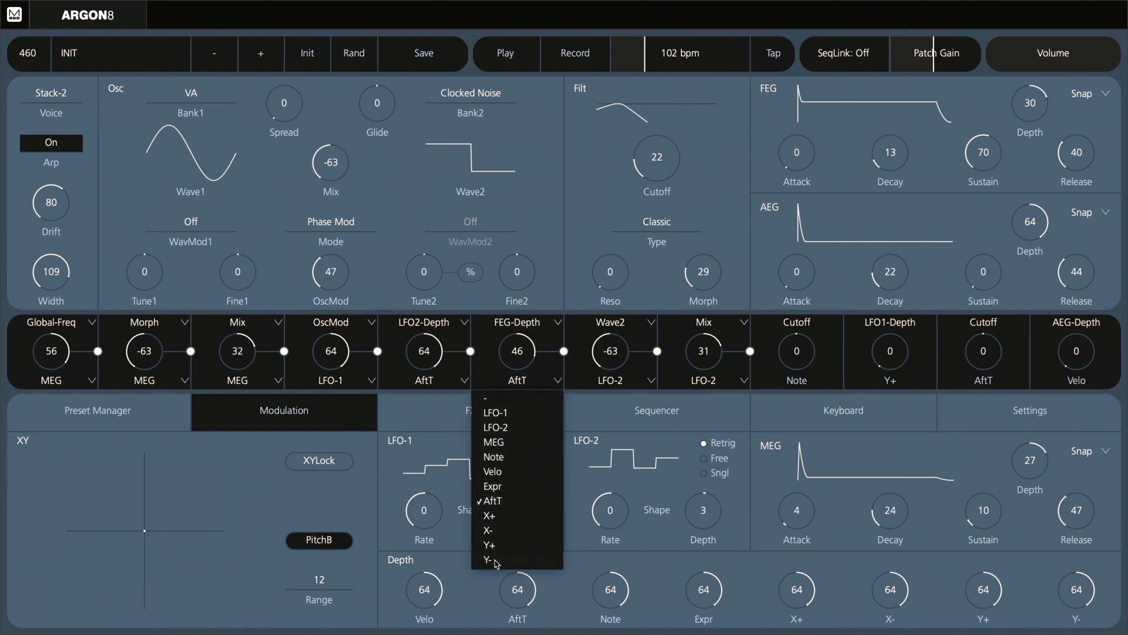
left_click(497, 562)
left_click(429, 382)
left_click(406, 559)
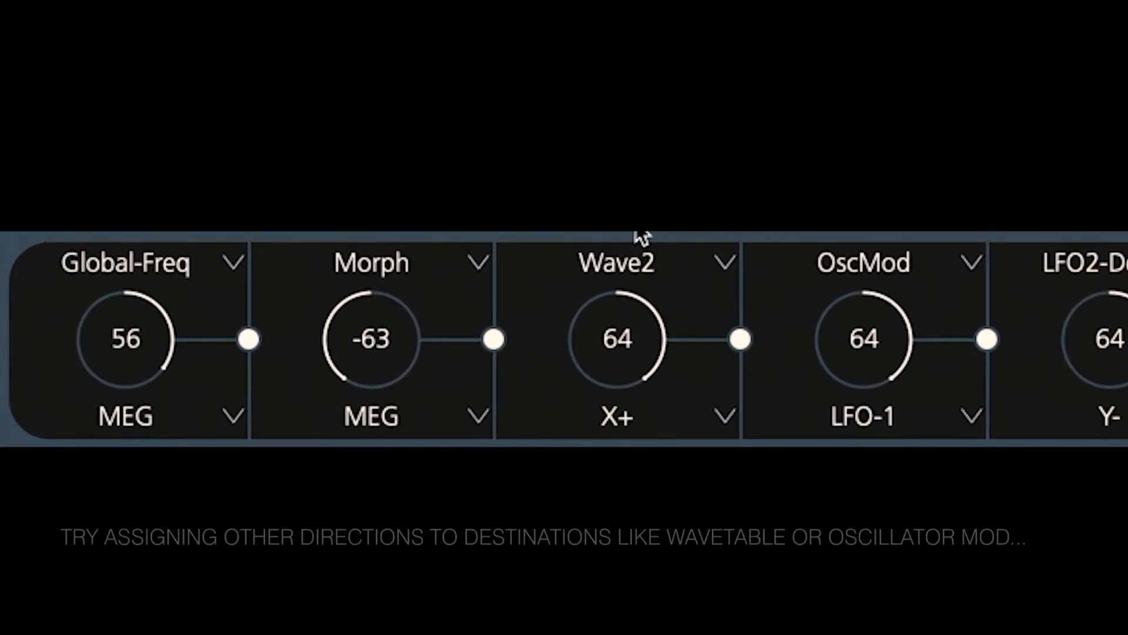
- Set the amount of the X+ to Wave2 routing in modulation slot 3 to -63, and switch PitchB off and on again
left_click_drag(629, 341, 629, 388)
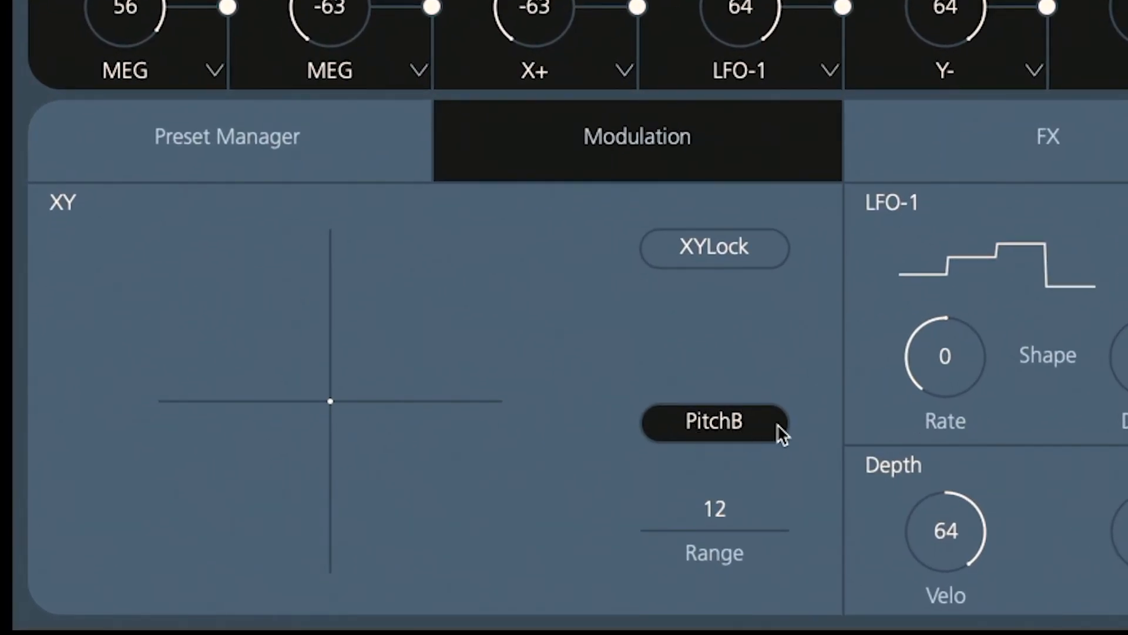
left_click(739, 438)
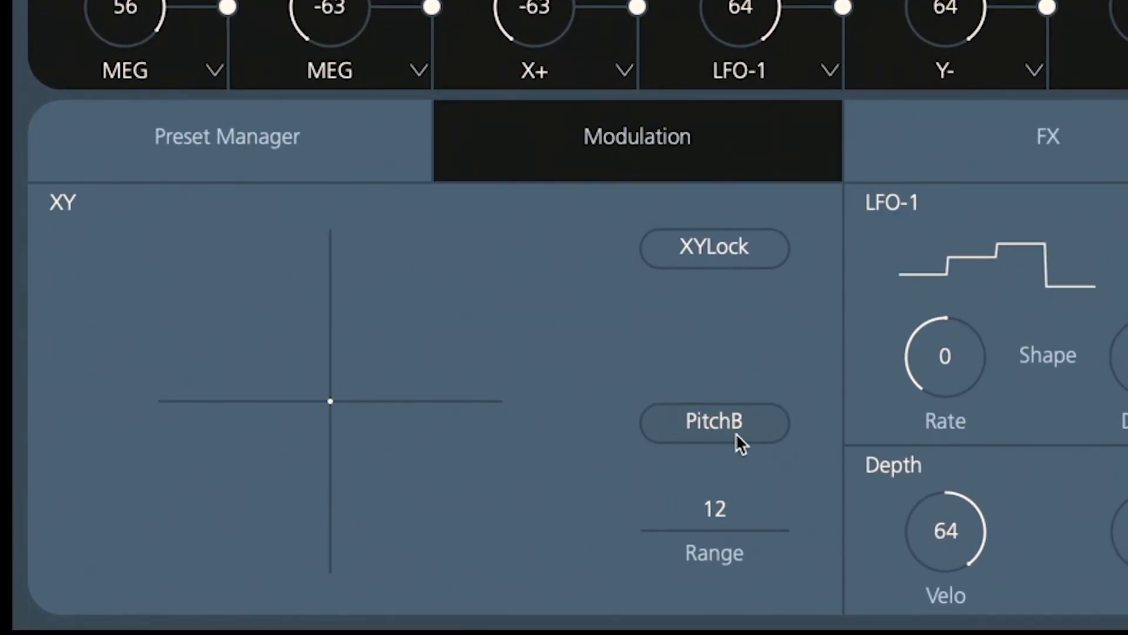
left_click(717, 418)
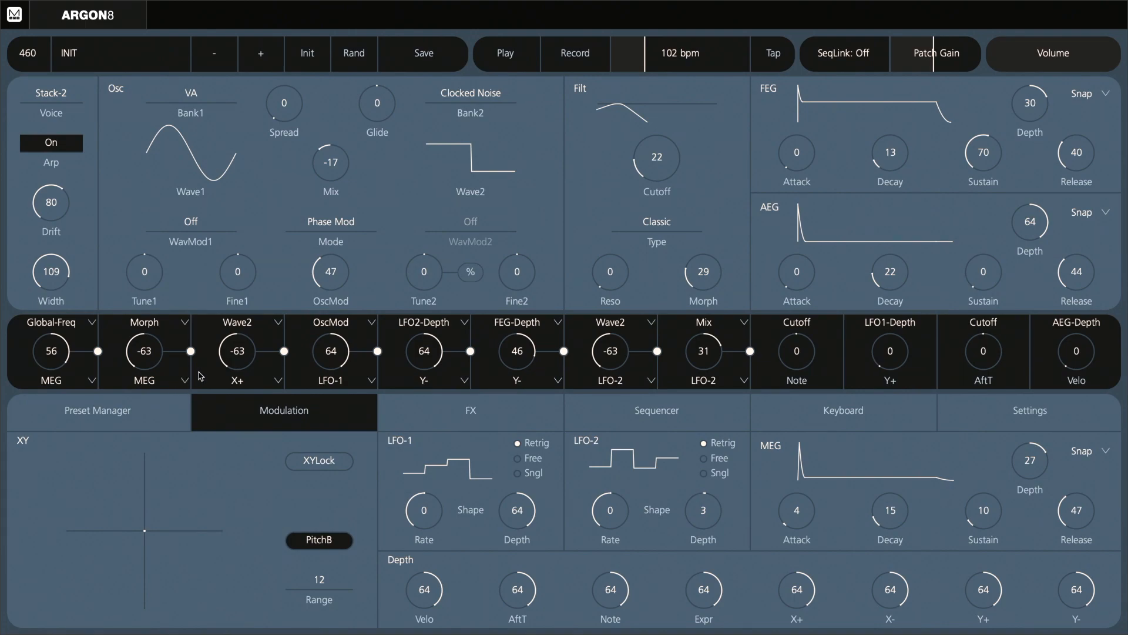
- Reset modulation slot 2's amount to 0, reassign the slot to route Y+ to FX1-A, and raise its amount
double_click(157, 346)
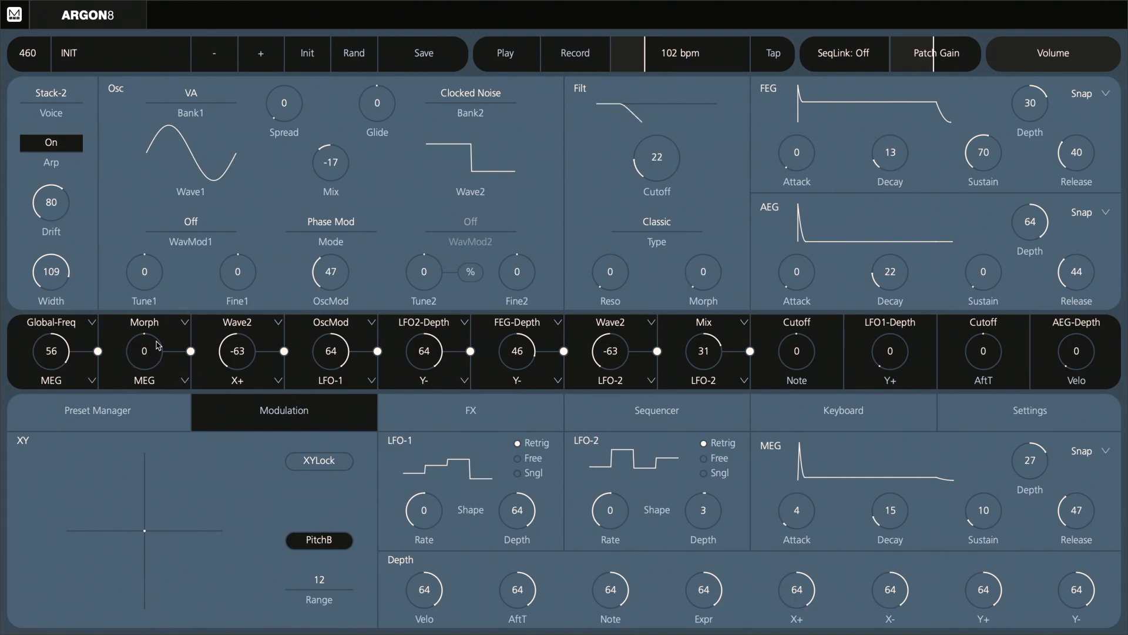
left_click(151, 380)
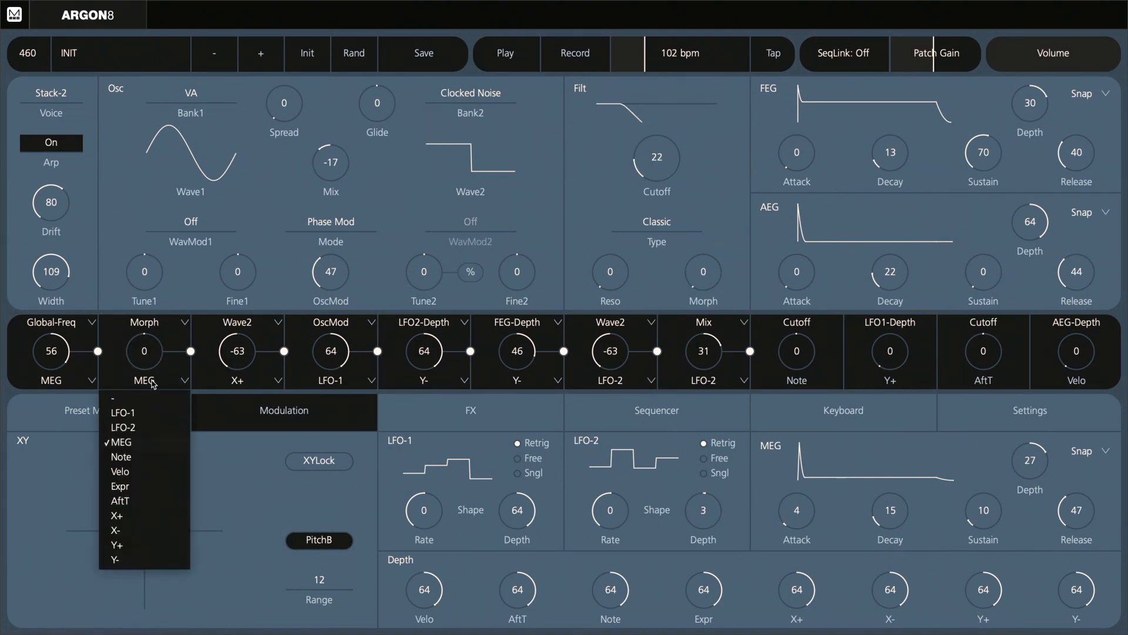
left_click(118, 545)
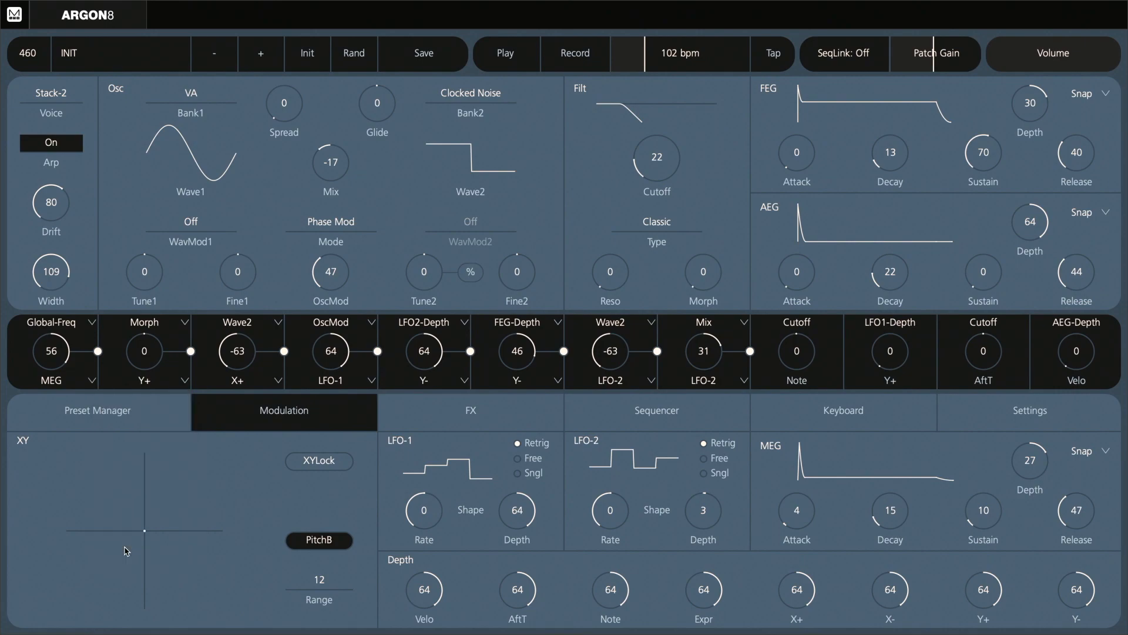
left_click(142, 323)
scroll(135, 544, "down", 3)
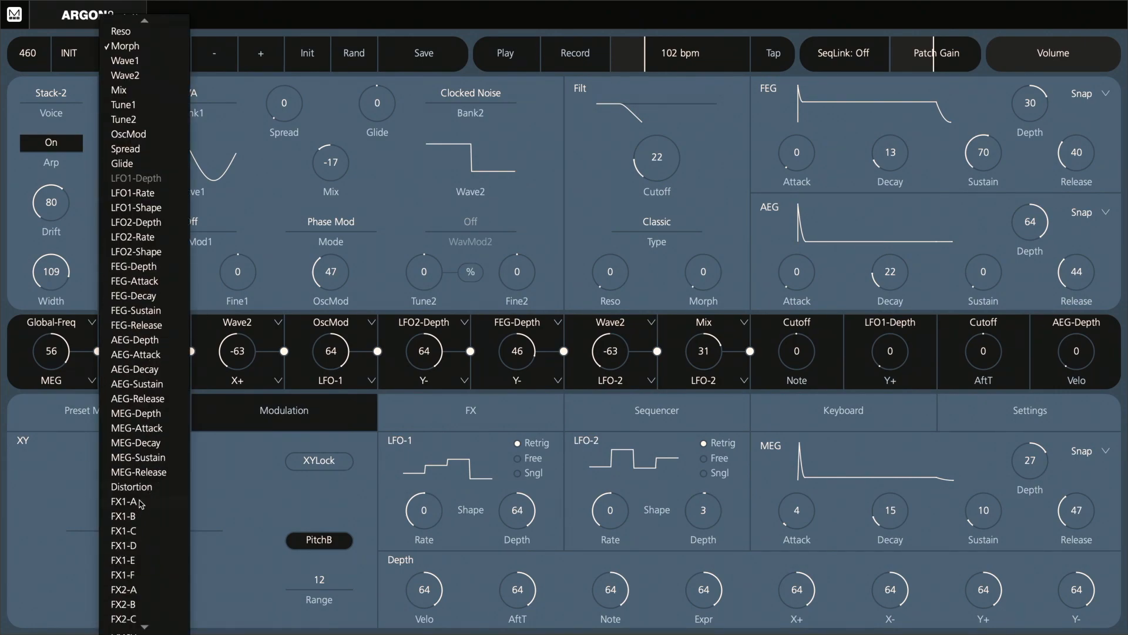
left_click(141, 502)
left_click_drag(153, 358, 156, 340)
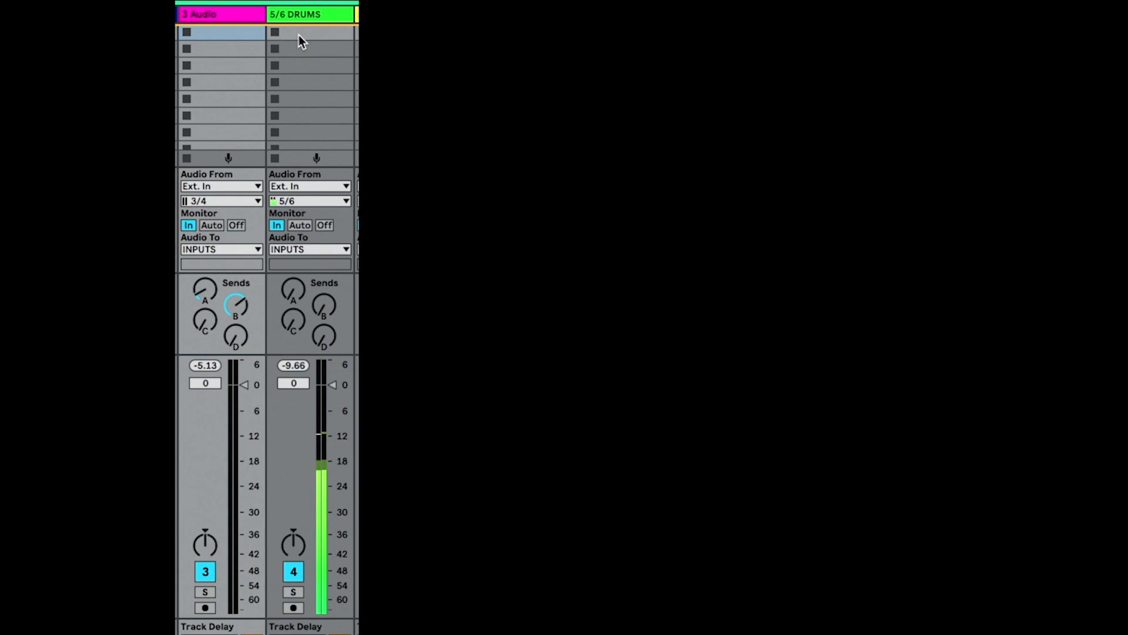
- Add a Compressor to the 3 Audio track and unfold its sidechain section
left_click(326, 16)
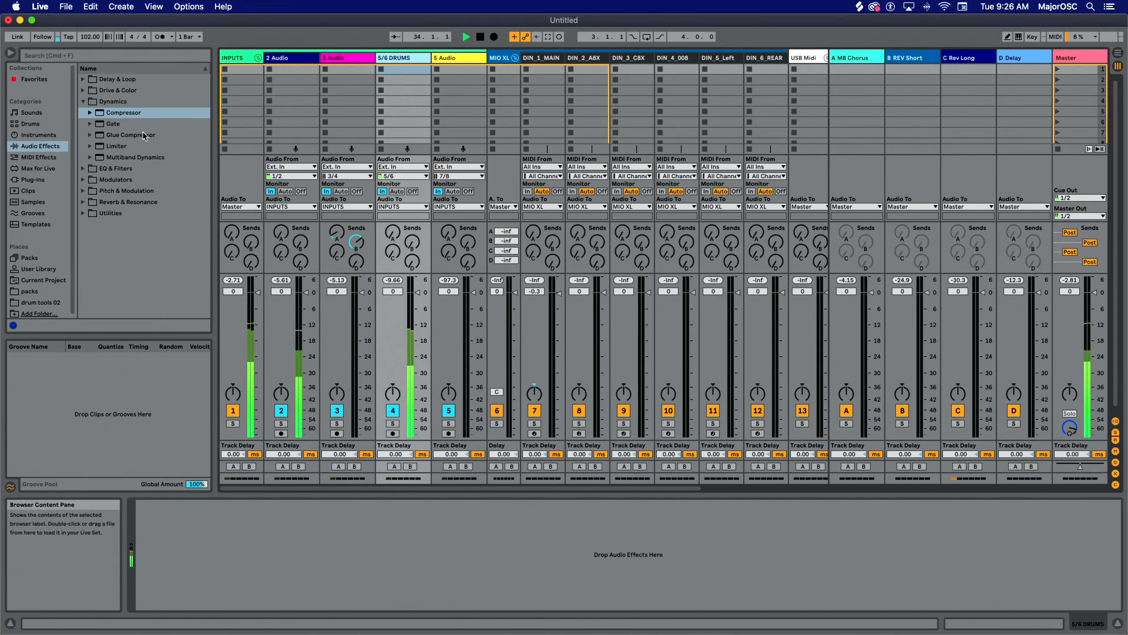
left_click(349, 63)
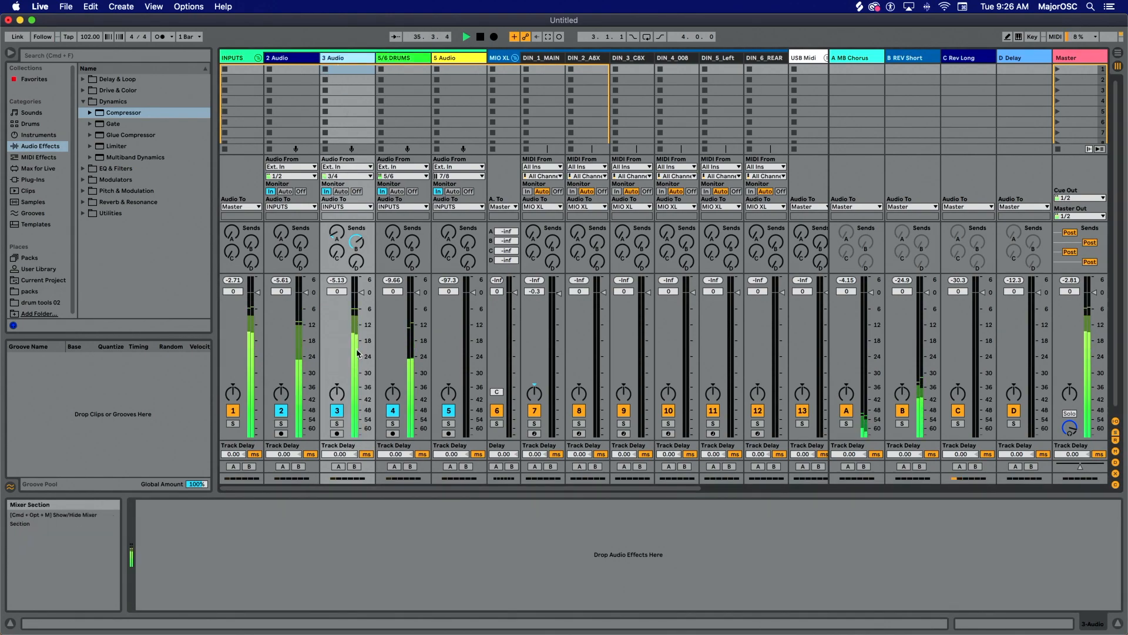
double_click(105, 114)
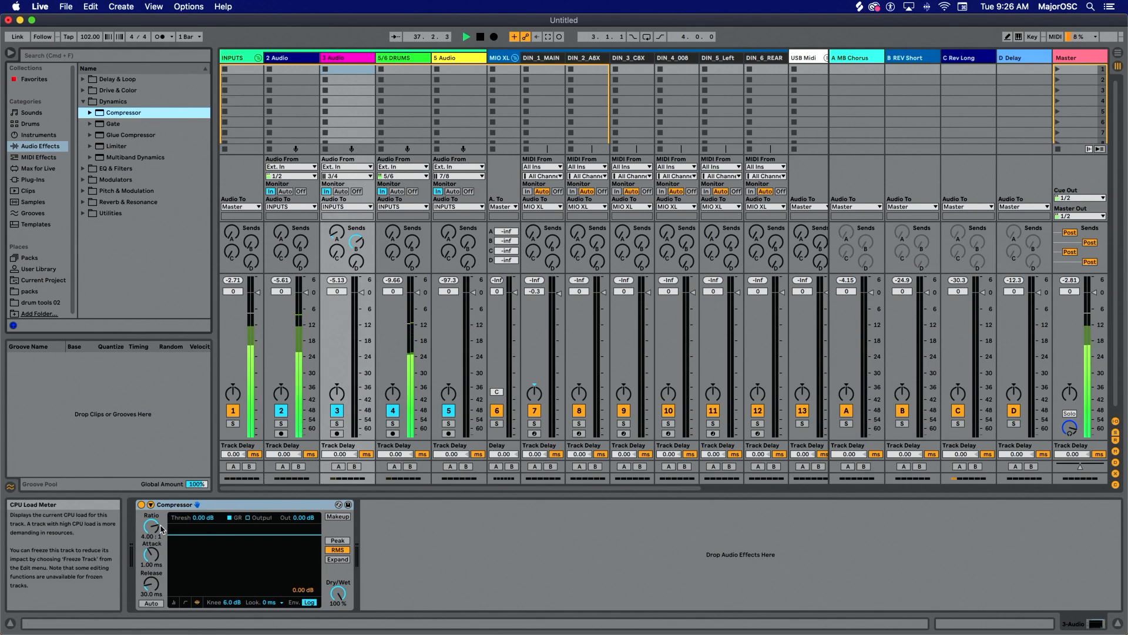
left_click(150, 504)
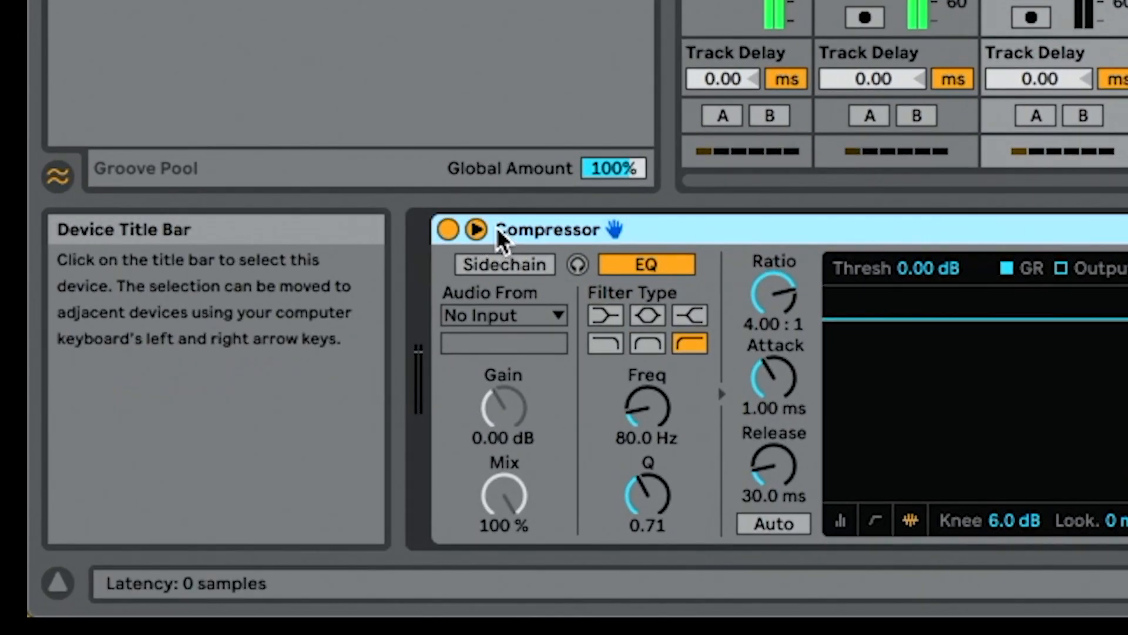
left_click(150, 504)
left_click(475, 229)
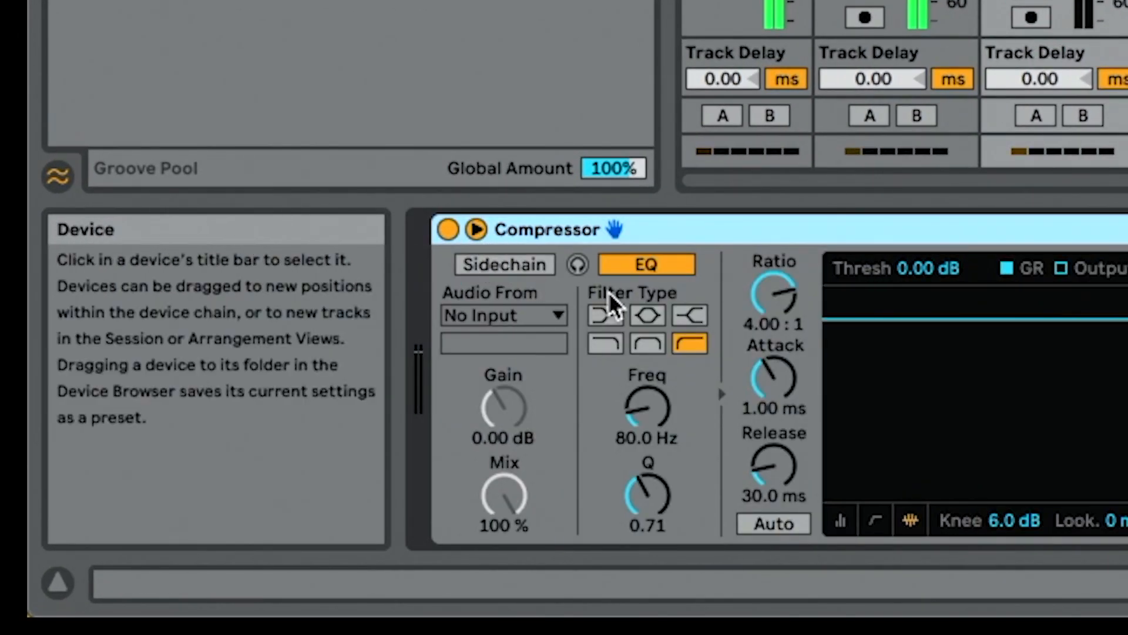
- Enable the Compressor's external sidechain with the 5/6 DRUMS track as its audio source
left_click(497, 263)
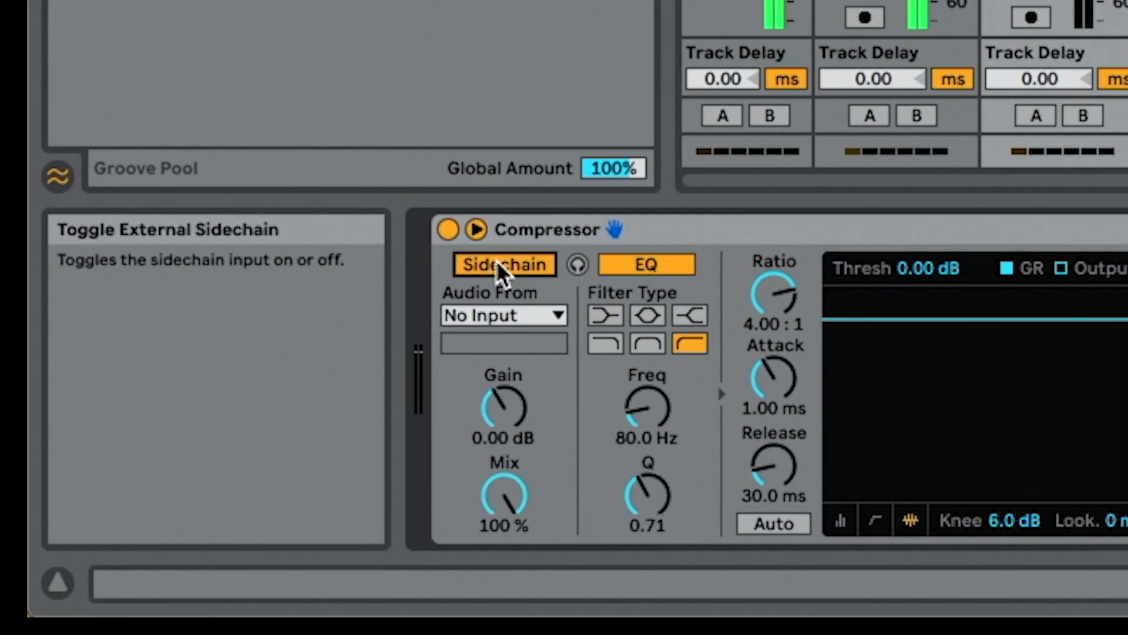
left_click(517, 317)
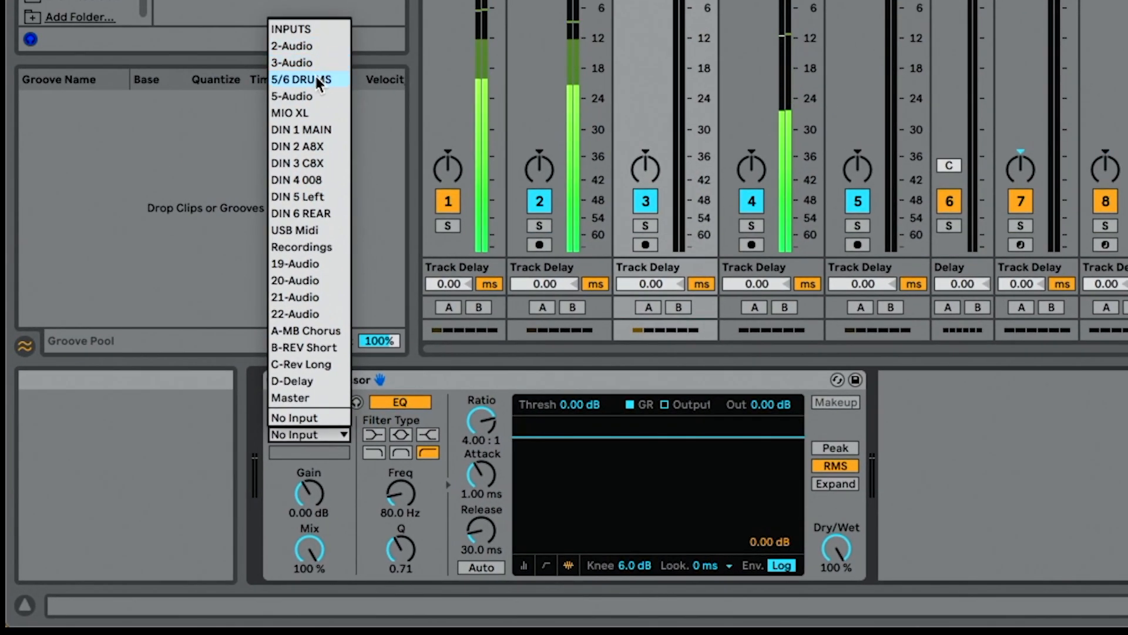
left_click(350, 25)
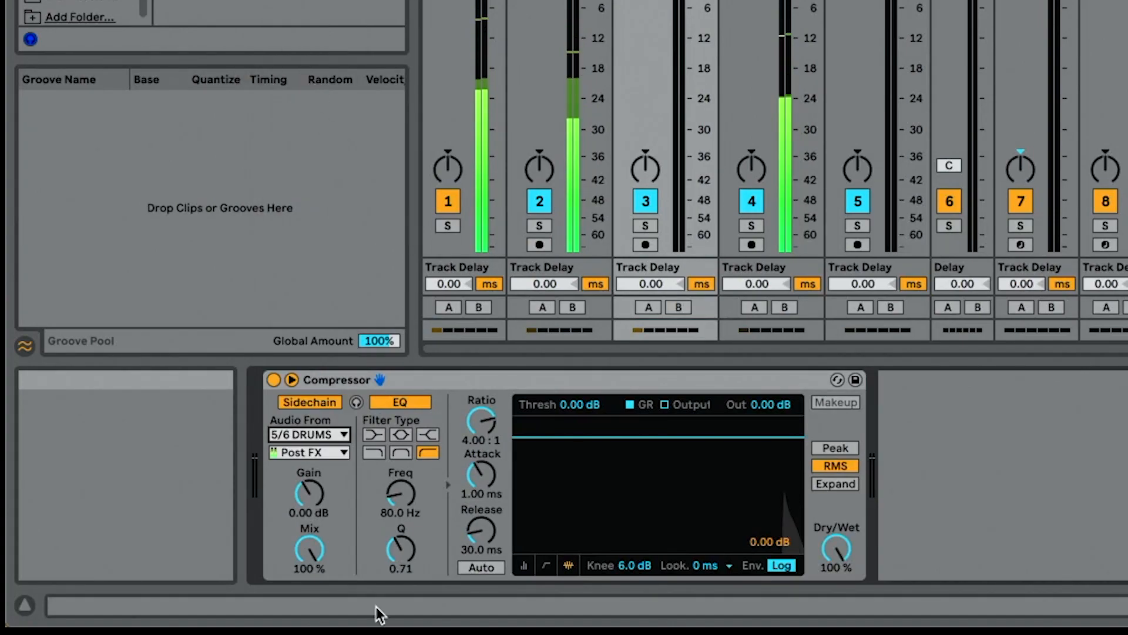
- Lower the Compressor's threshold to -inf dB and raise its ratio to 31.5:1
left_click_drag(703, 455, 703, 541)
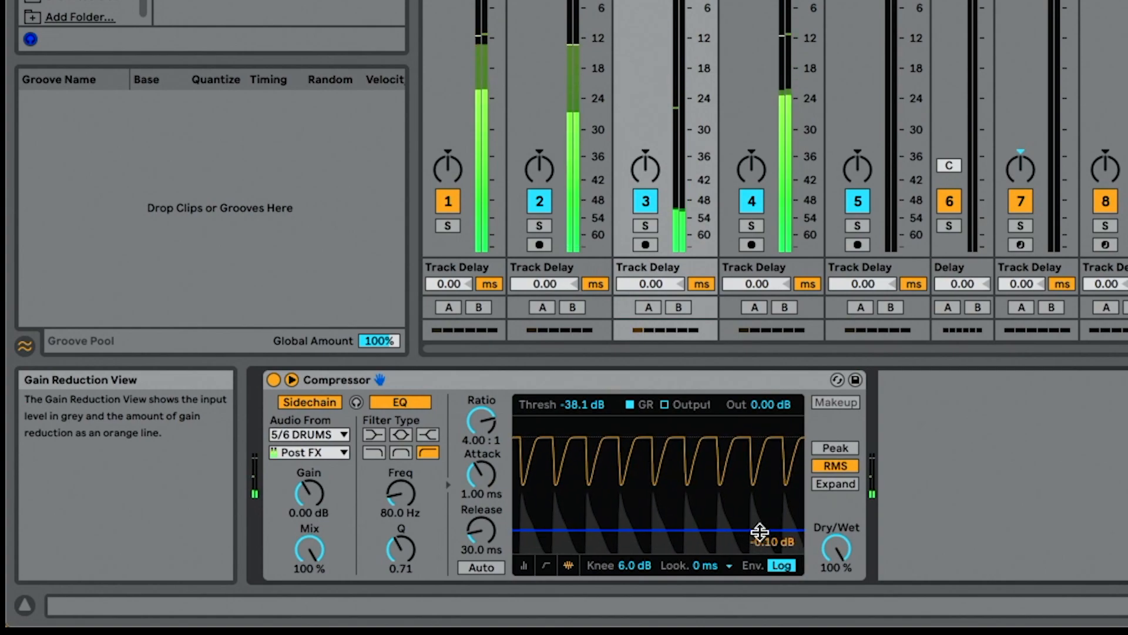
left_click_drag(681, 529, 680, 539)
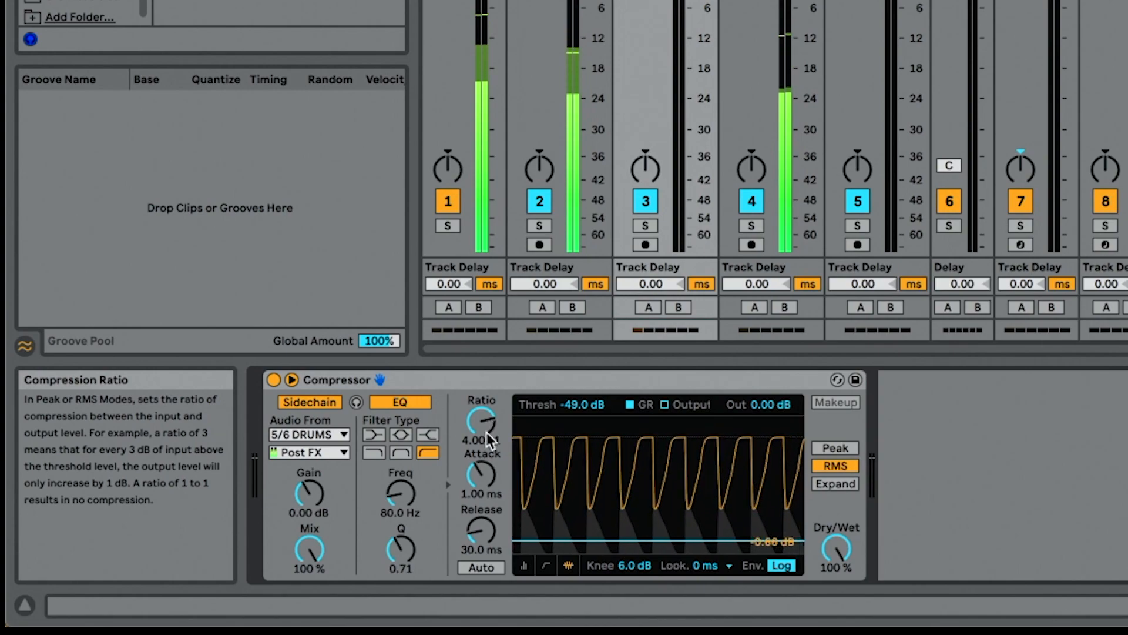
mouse_move(488, 425)
left_mouse_down()
mouse_move(488, 377)
mouse_move(482, 425)
left_mouse_up()
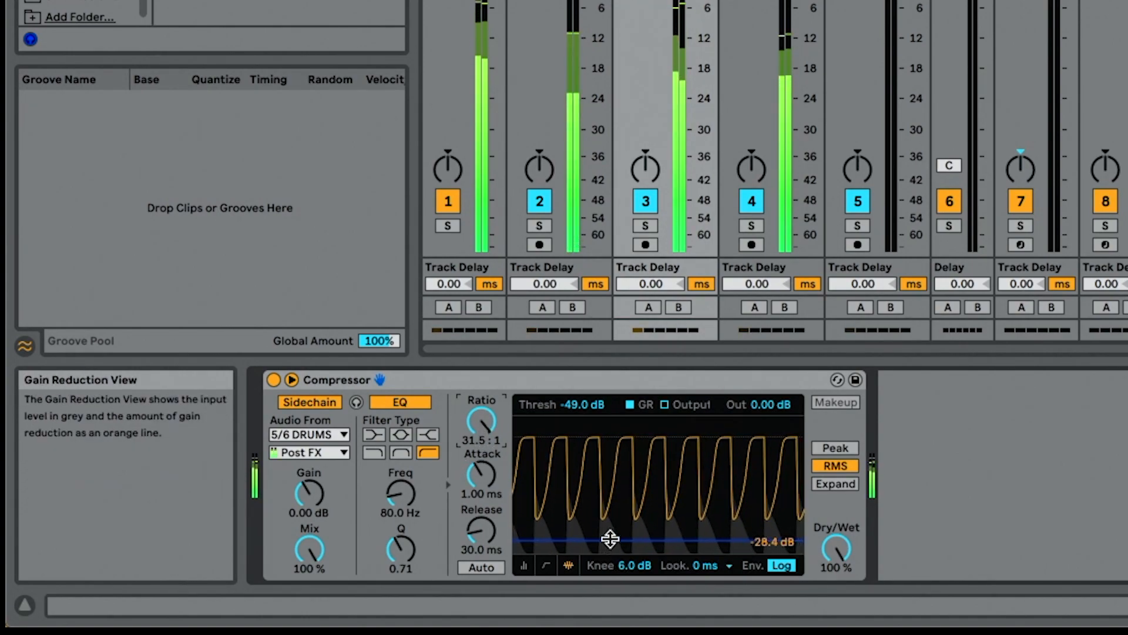
mouse_move(611, 540)
left_mouse_down()
mouse_move(611, 415)
mouse_move(610, 551)
left_mouse_up()
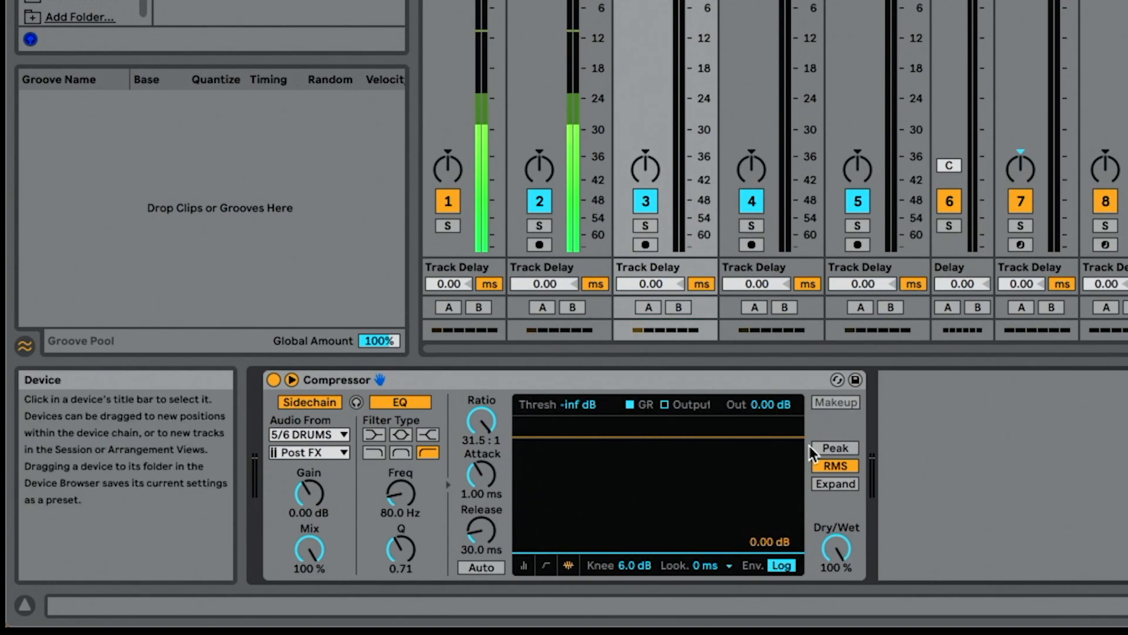
- Switch the Compressor to Peak mode with a threshold of -53.1 dB, attack of 34.0 ms and release of 164 ms
left_click(835, 448)
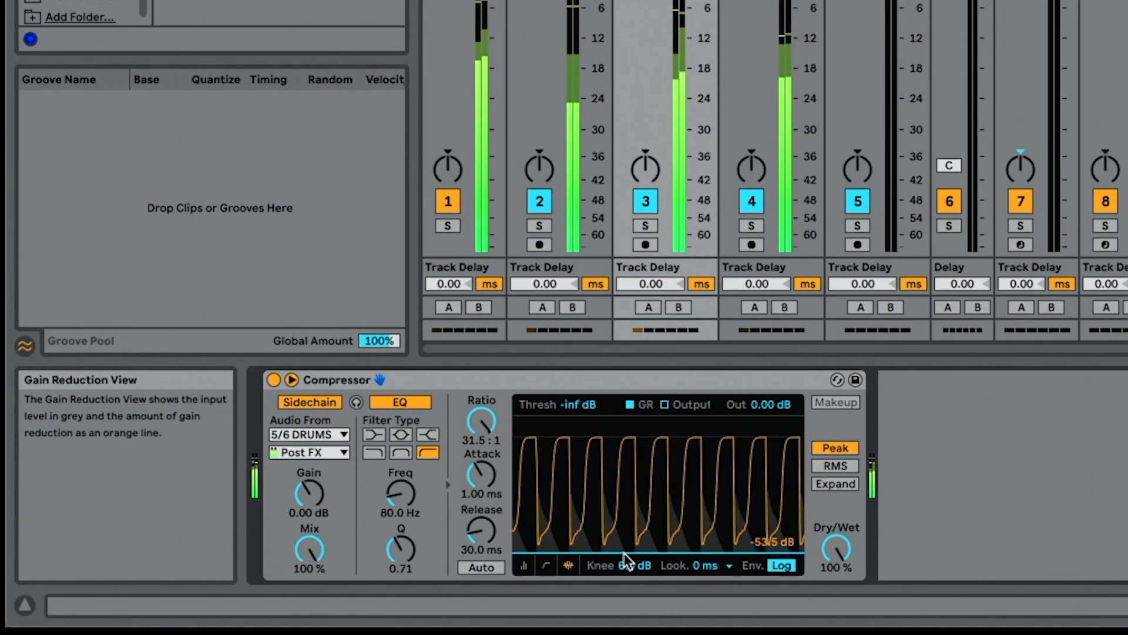
mouse_move(632, 551)
left_mouse_down()
mouse_move(631, 503)
mouse_move(631, 537)
left_mouse_up()
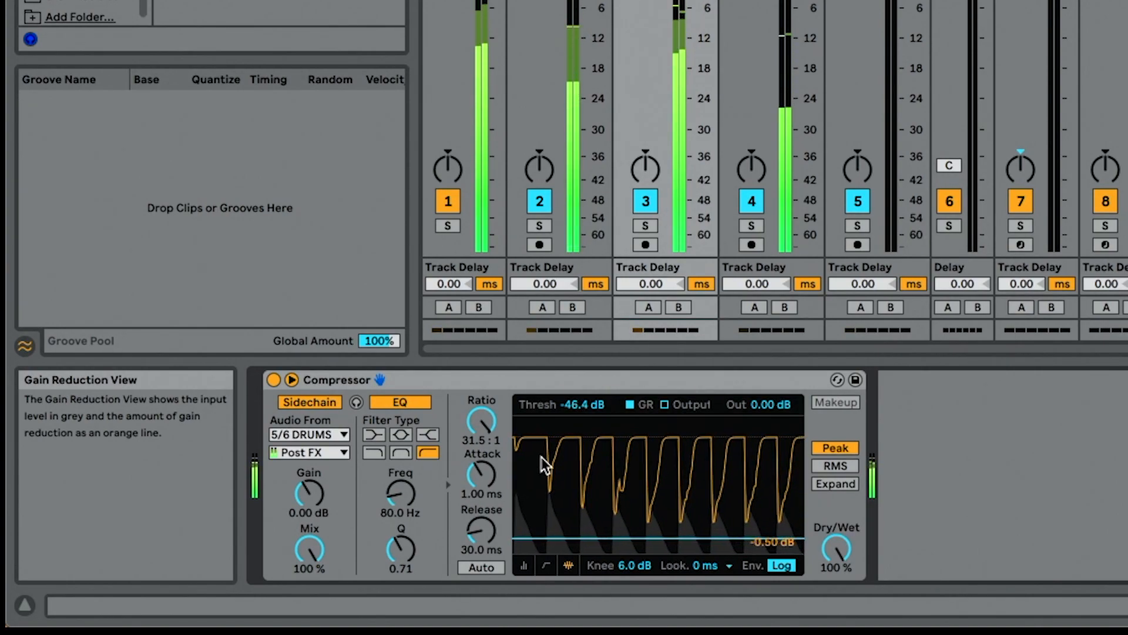
left_click_drag(481, 474, 482, 458)
left_click_drag(534, 537, 535, 544)
left_click_drag(482, 474, 481, 459)
left_click_drag(540, 543, 541, 543)
left_click_drag(477, 488, 475, 517)
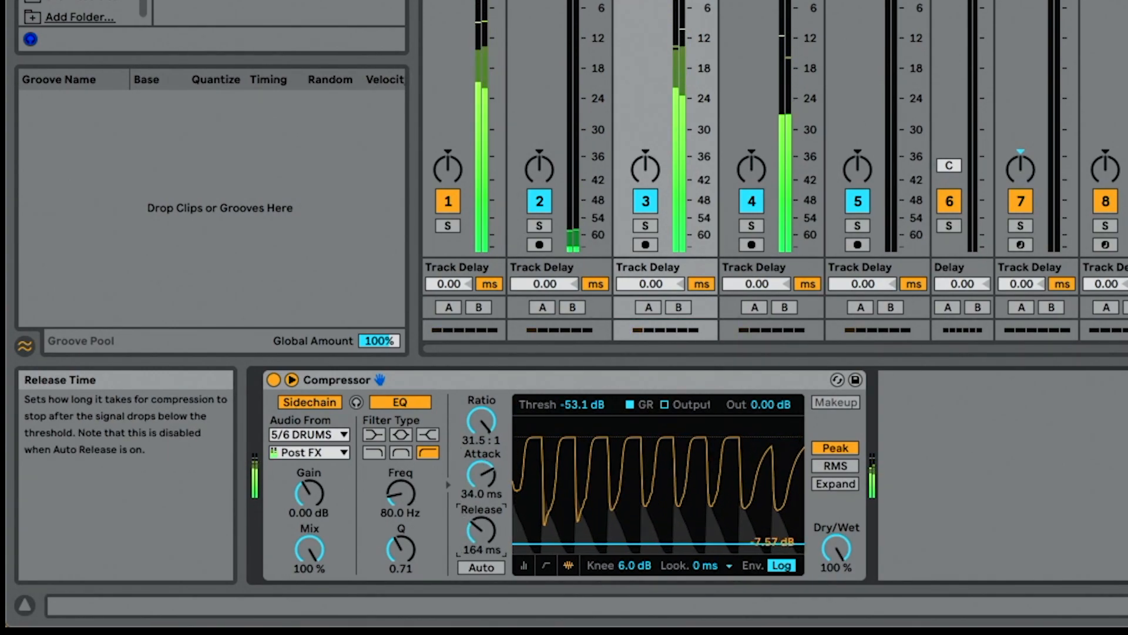
mouse_move(587, 545)
left_mouse_down()
mouse_move(587, 572)
mouse_move(587, 511)
mouse_move(587, 565)
mouse_move(587, 541)
left_mouse_up()
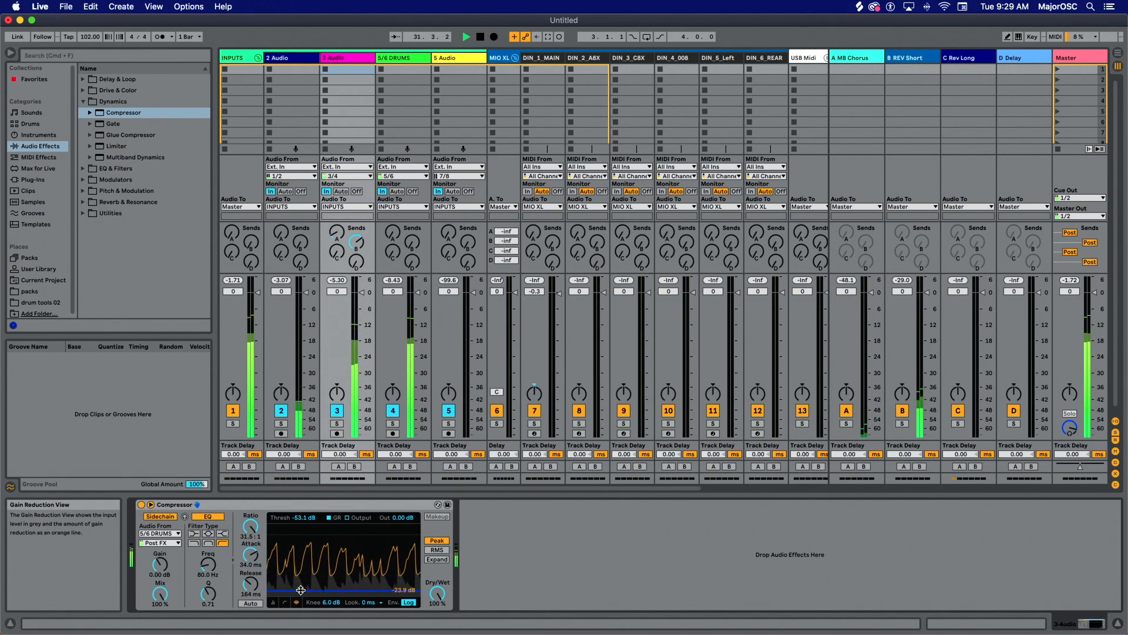
- Stop playback and delete the Compressor from the 3 Audio track
key("space")
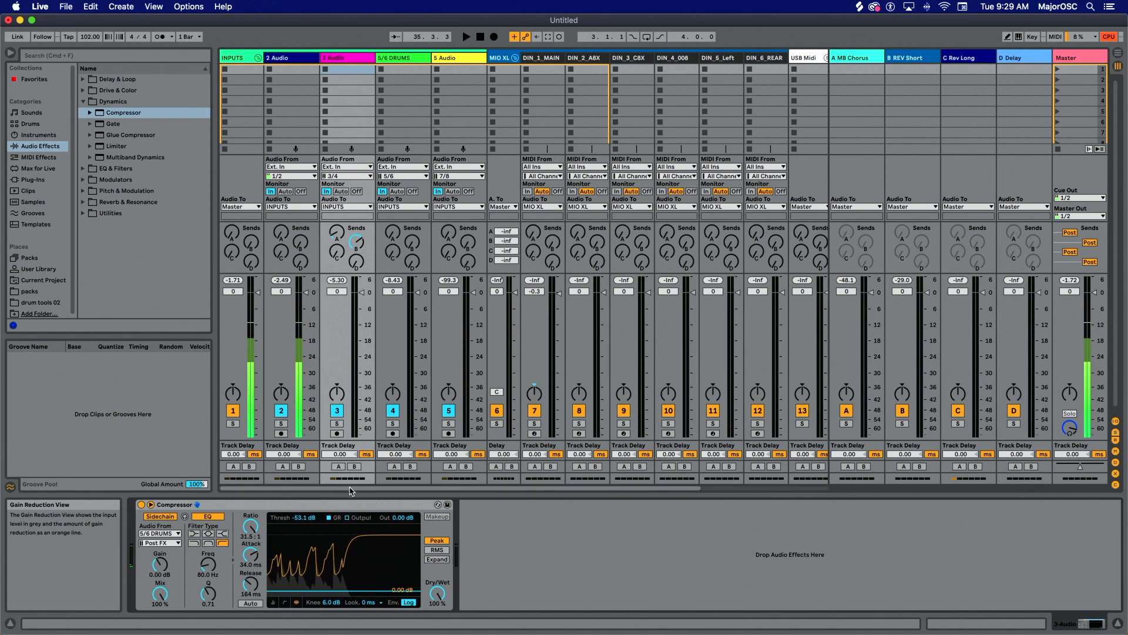
left_click(351, 509)
key("Delete")
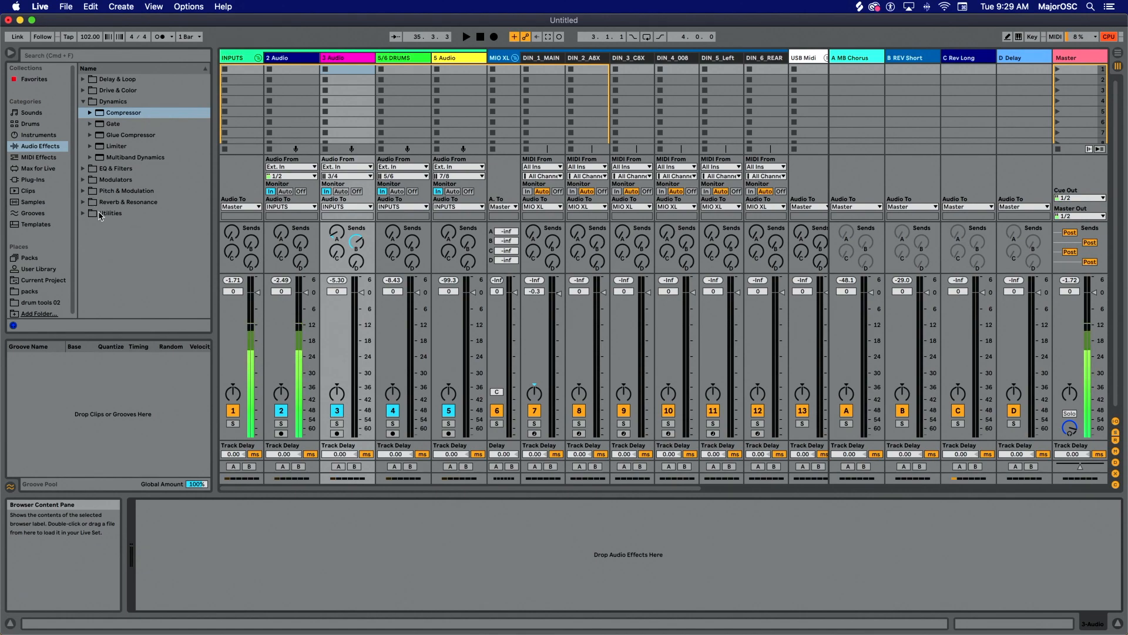
- Load the Xfer Records LFOTool Audio Unit on the 3 Audio track and place its window over the lower mixer
left_click(65, 182)
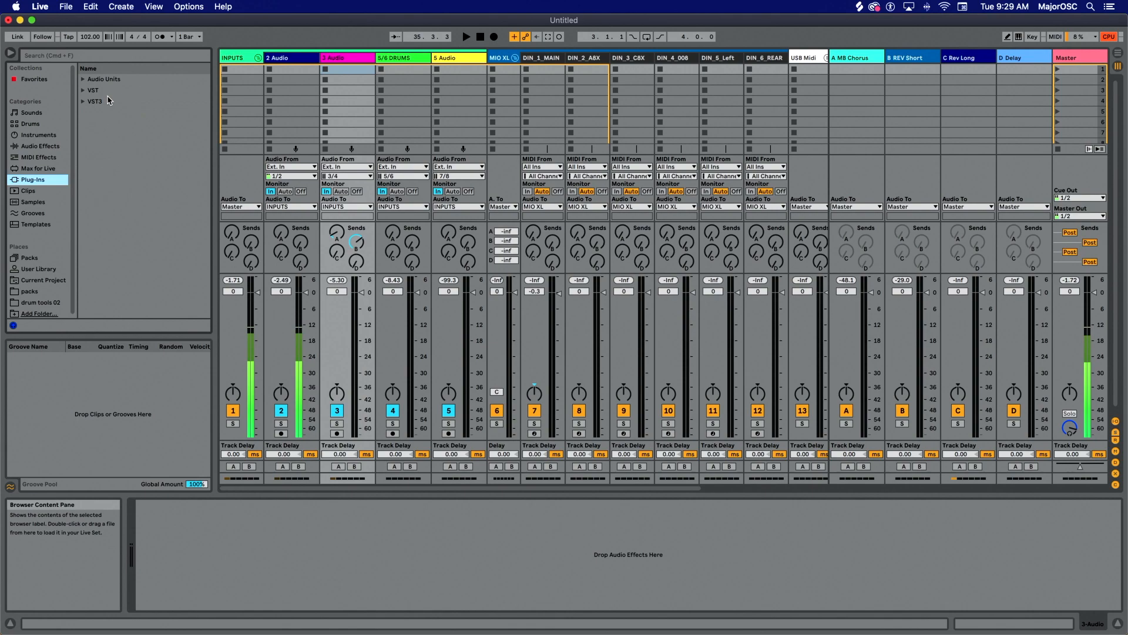
left_click(114, 80)
left_click(122, 281)
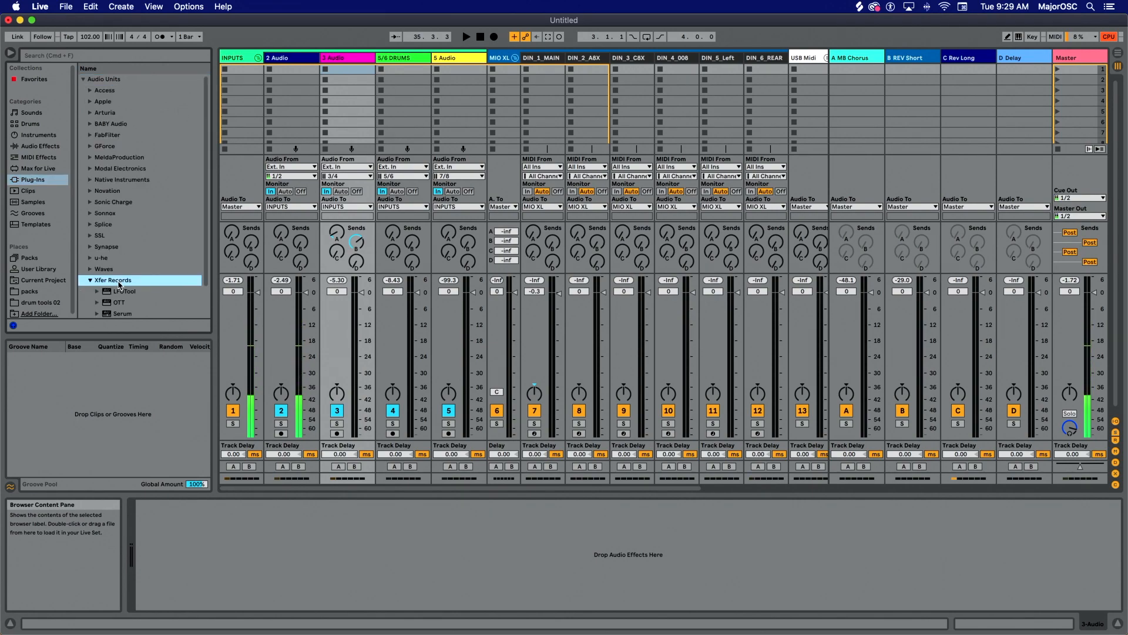
left_click(145, 279)
left_click(132, 266)
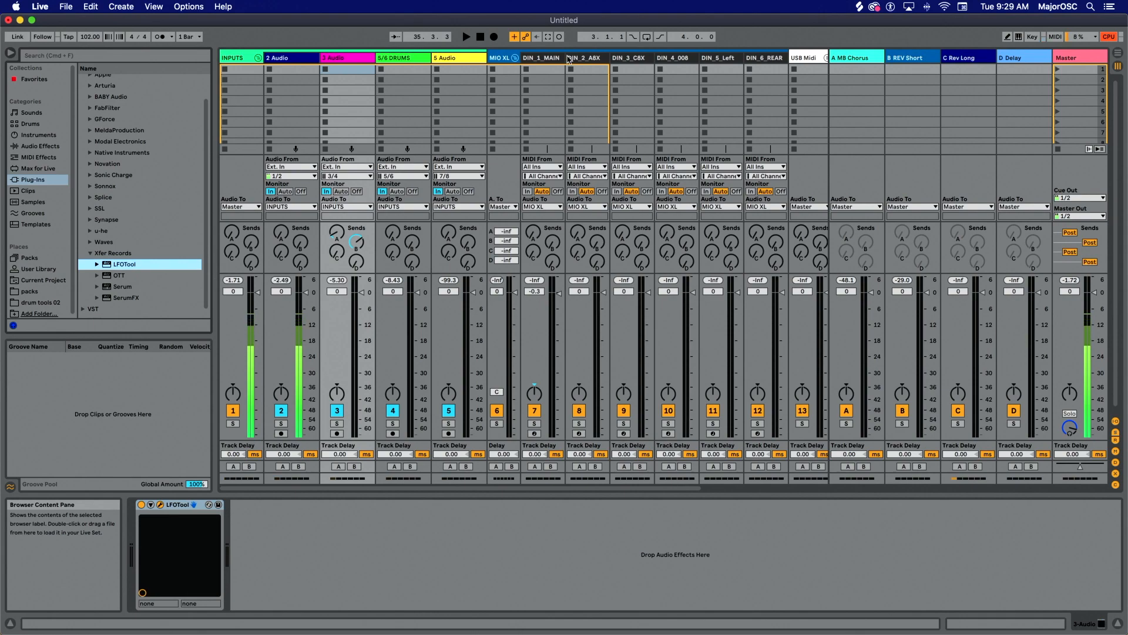
left_click_drag(582, 98, 393, 411)
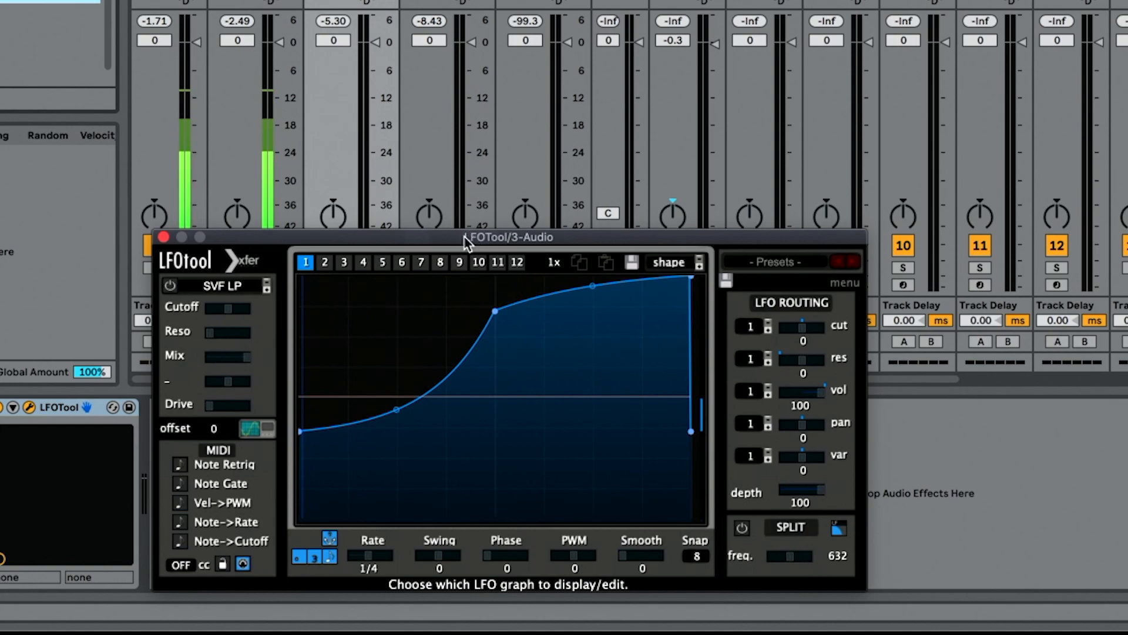
- Lower the LFOTool curve's start point to the bottom of the graph and bend the first segment into a steeper rise
left_click_drag(394, 412, 308, 485)
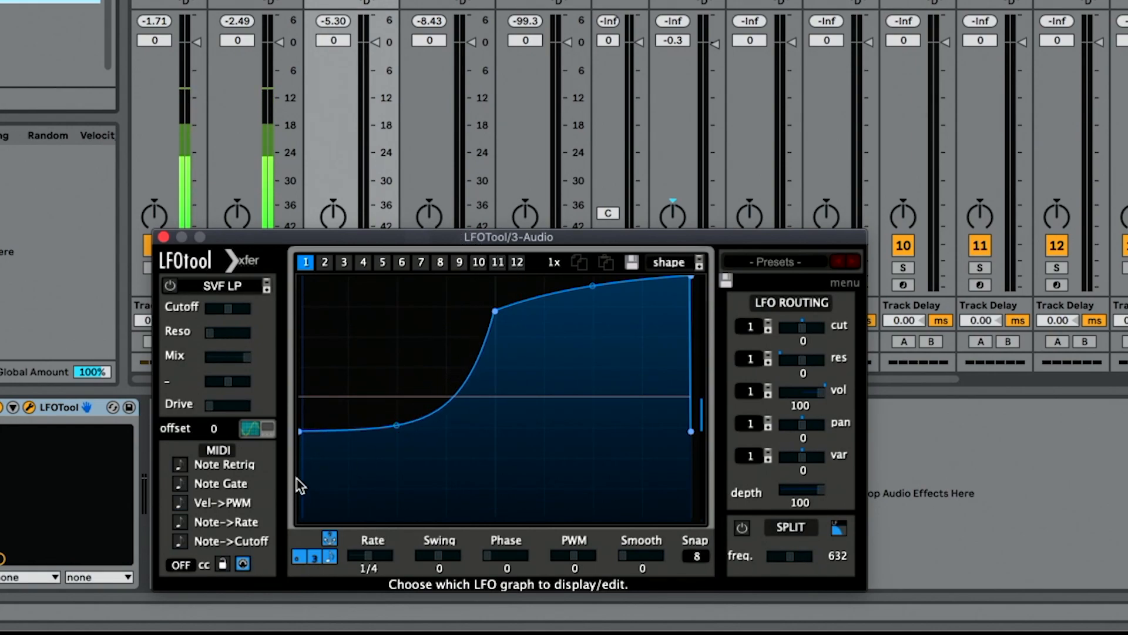
left_click_drag(302, 430, 301, 466)
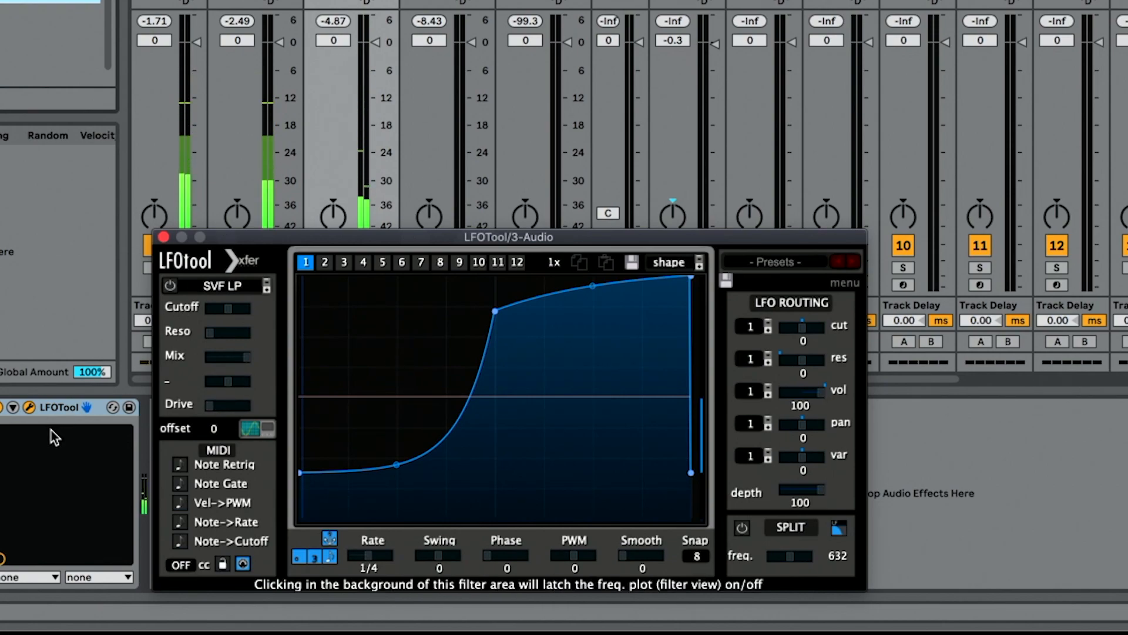
double_click(60, 407)
double_click(5, 451)
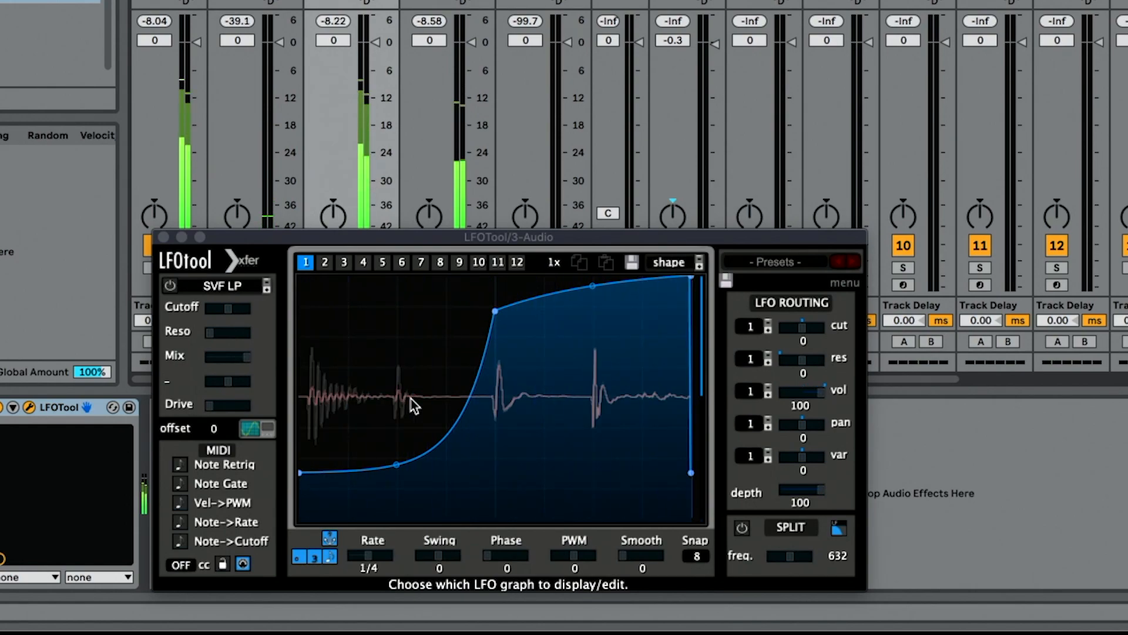
left_click_drag(303, 477, 295, 518)
left_click_drag(396, 507, 397, 511)
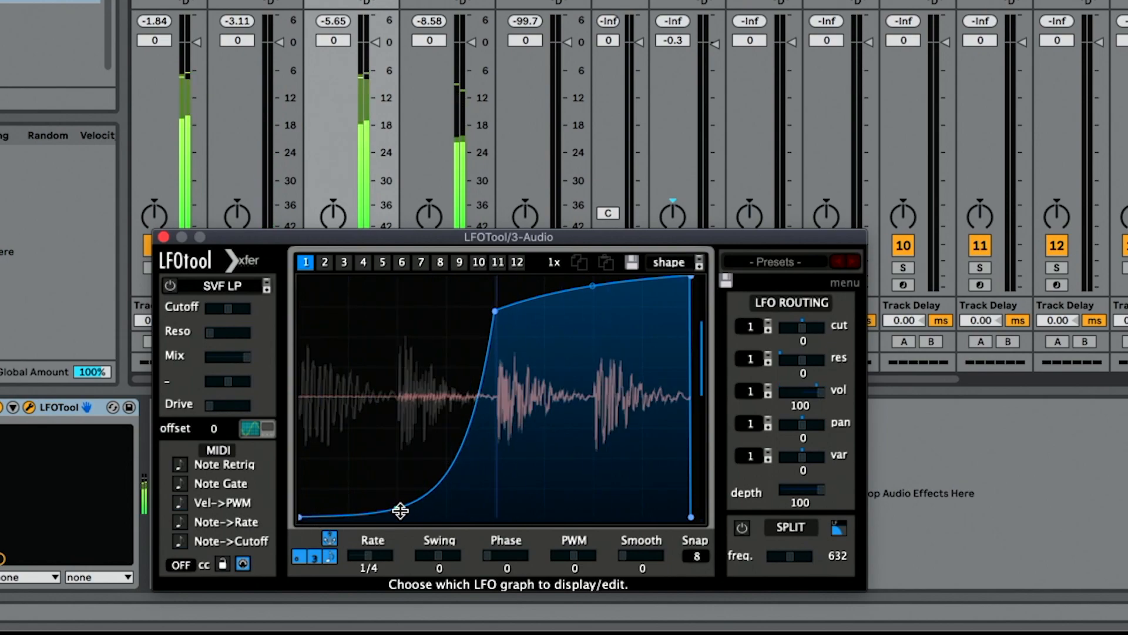
- Add a bottom point early in the LFOTool curve, sharpen the rise after it, and raise the start point to the top
double_click(361, 518)
left_click_drag(423, 371, 454, 497)
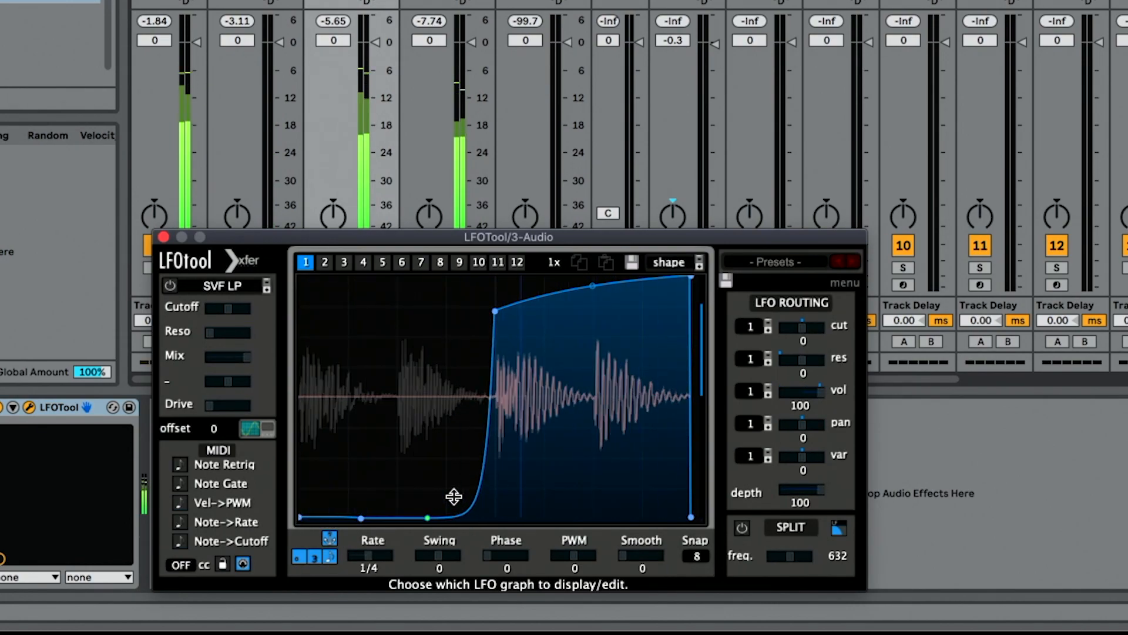
left_click_drag(300, 518, 300, 393)
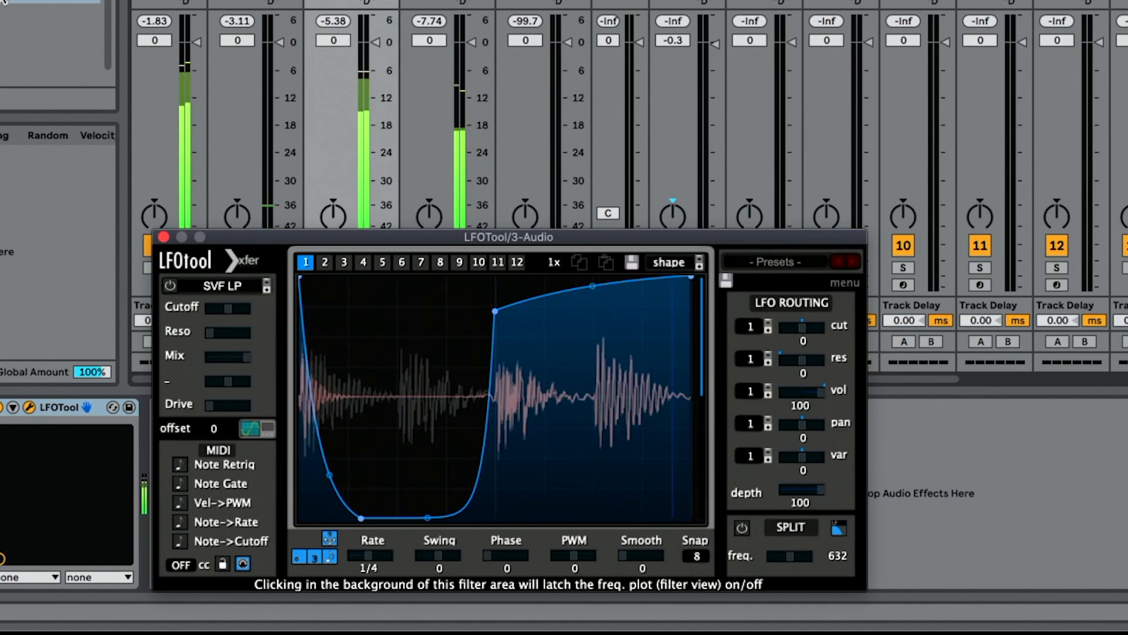
- Add a second LFOTool to the 3 Audio track, place its window beside the first, and set its rate to 1/16
double_click(1, 1)
left_click_drag(321, 200, 1014, 241)
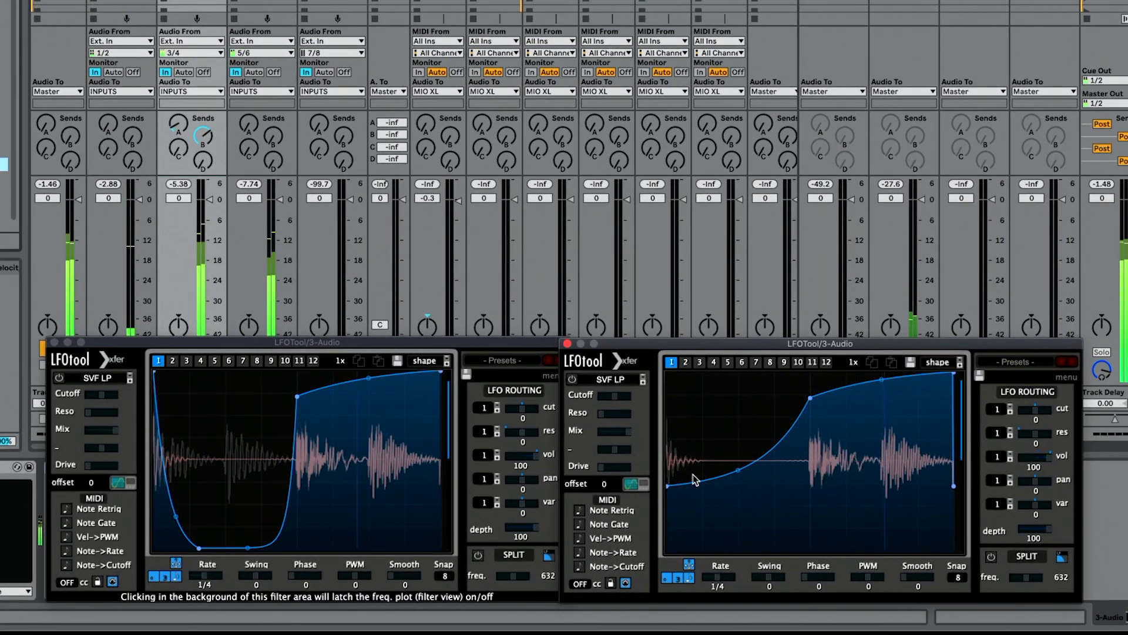
left_click_drag(719, 579, 733, 580)
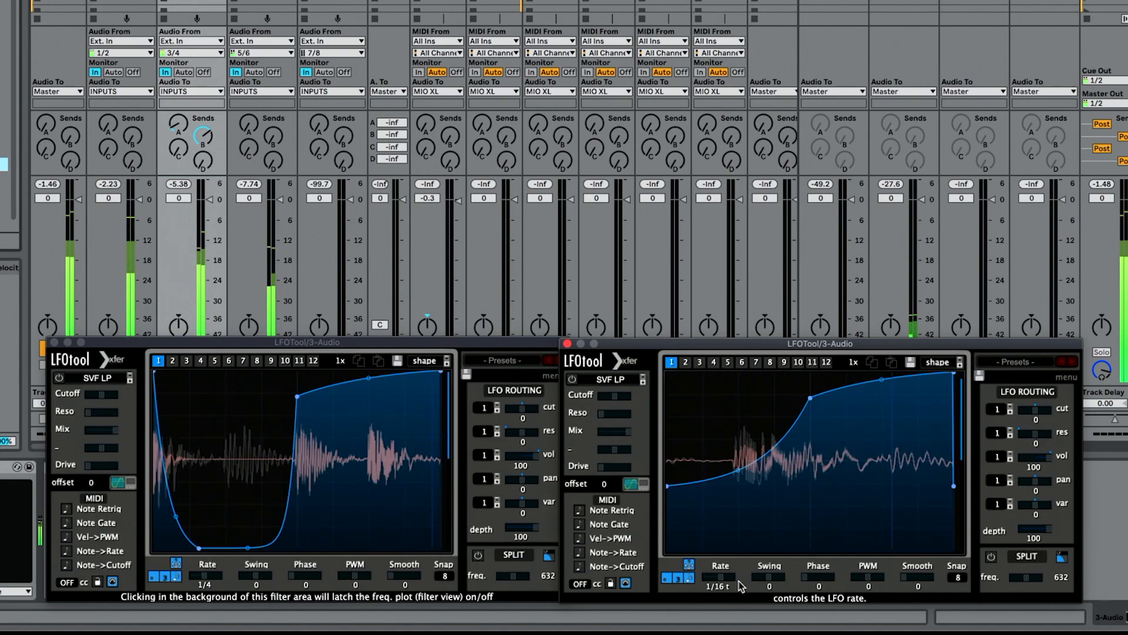
- Reshape the second LFOTool's curve to fall from the top at its start to the bottom at its end, with a bent middle point
left_click_drag(667, 486, 668, 372)
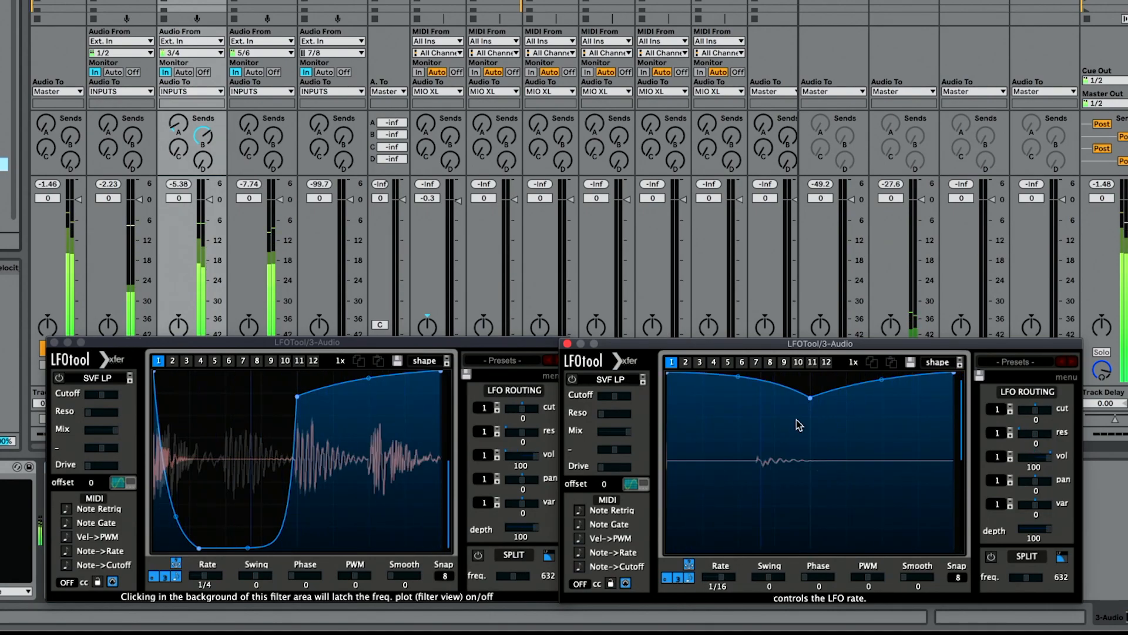
left_click_drag(810, 399, 962, 596)
left_click_drag(809, 402, 731, 393)
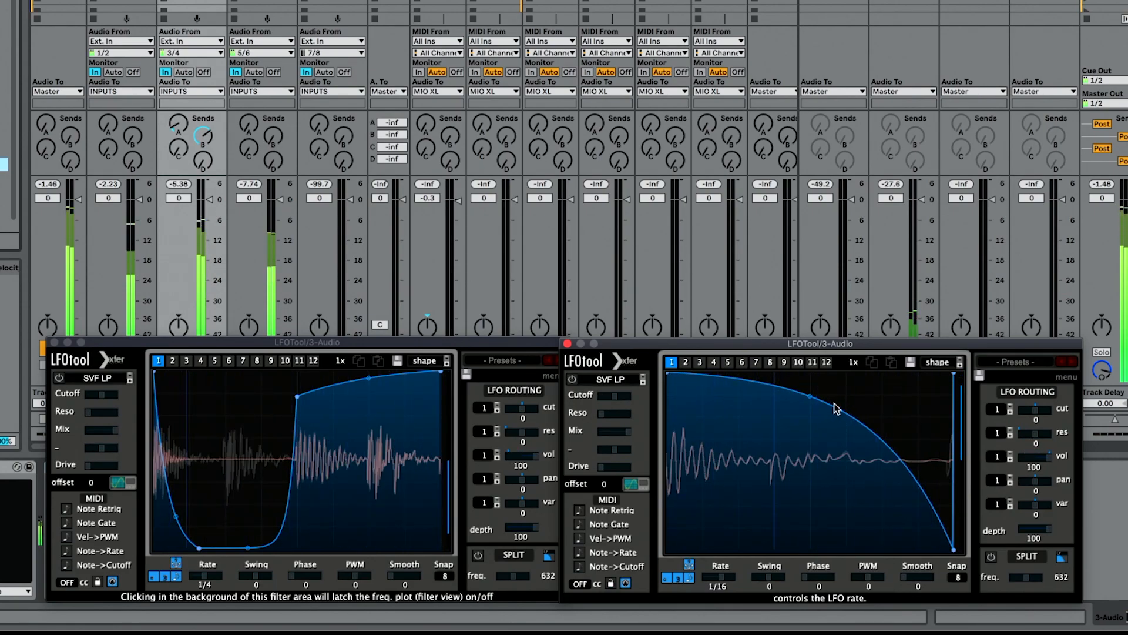
left_click_drag(804, 453, 753, 501)
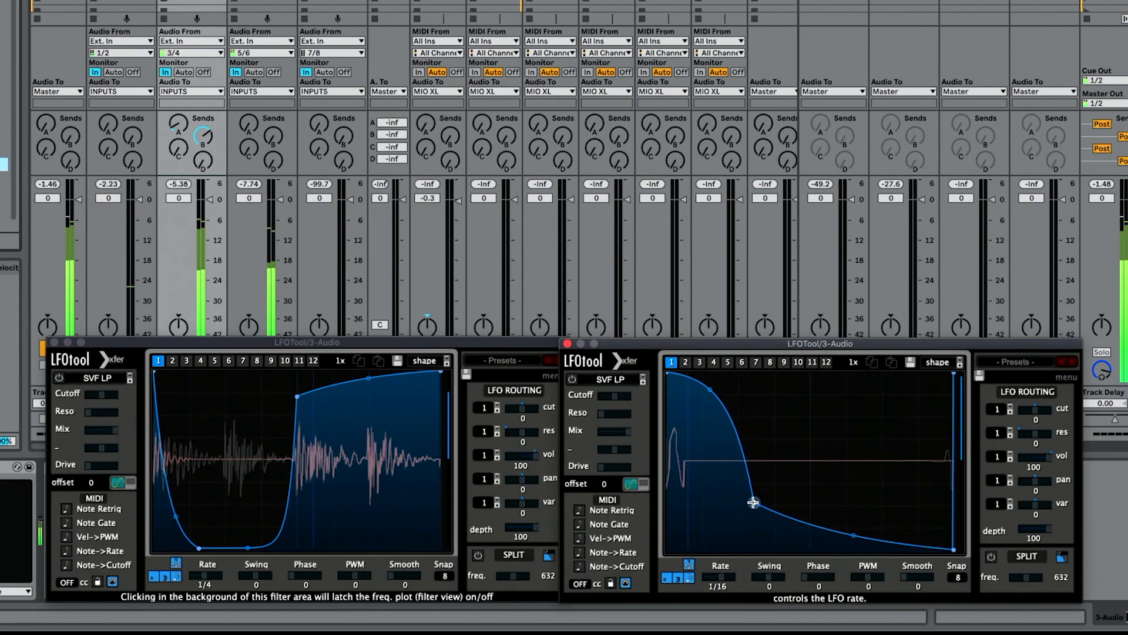
left_click_drag(710, 390, 689, 443)
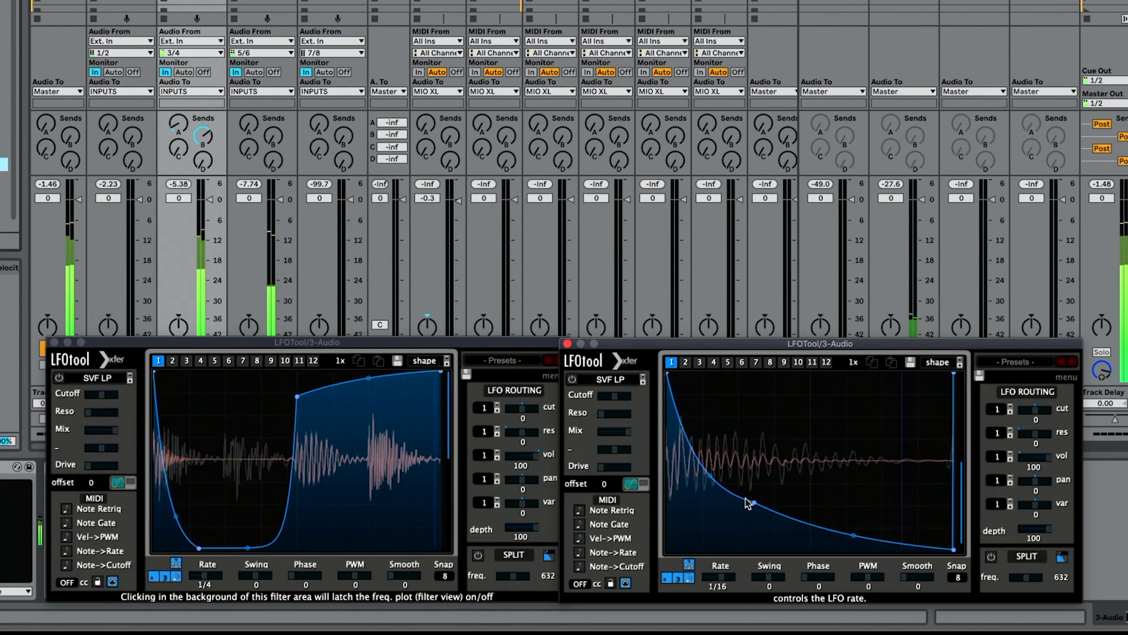
left_click_drag(747, 500, 796, 476)
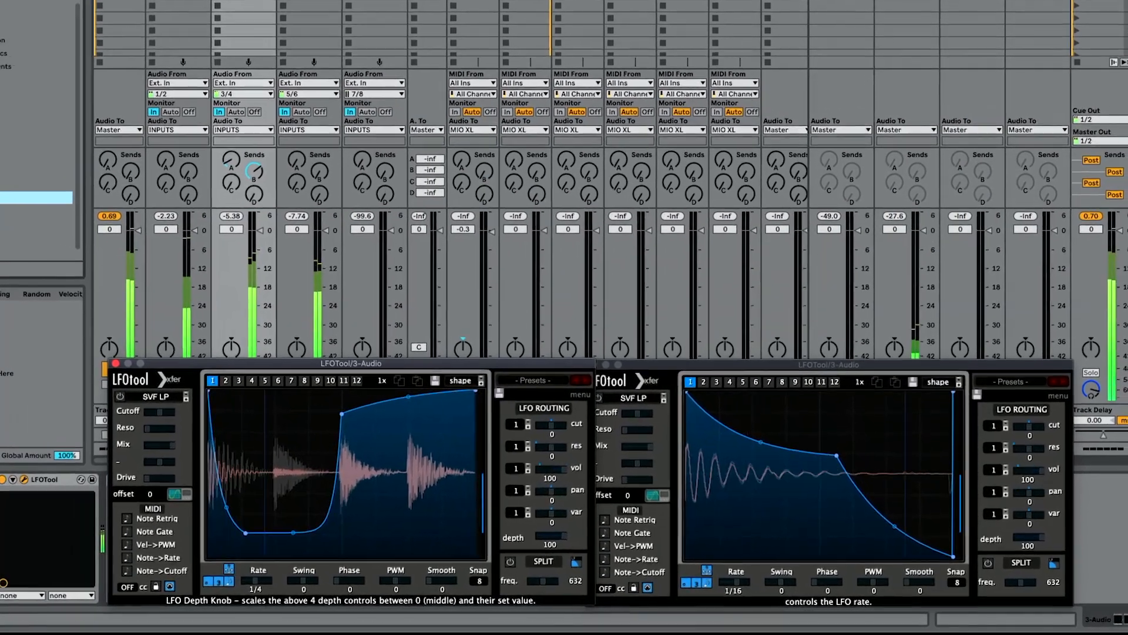
- Select the 3 Audio track and set its monitoring to Auto
left_click(459, 59)
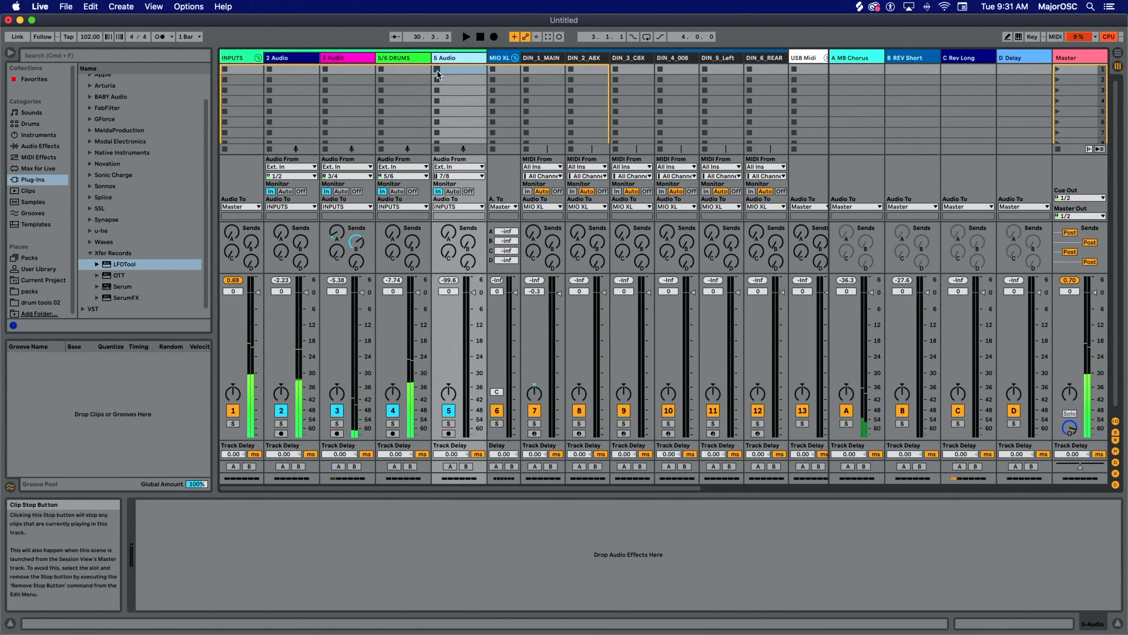
left_click(342, 70)
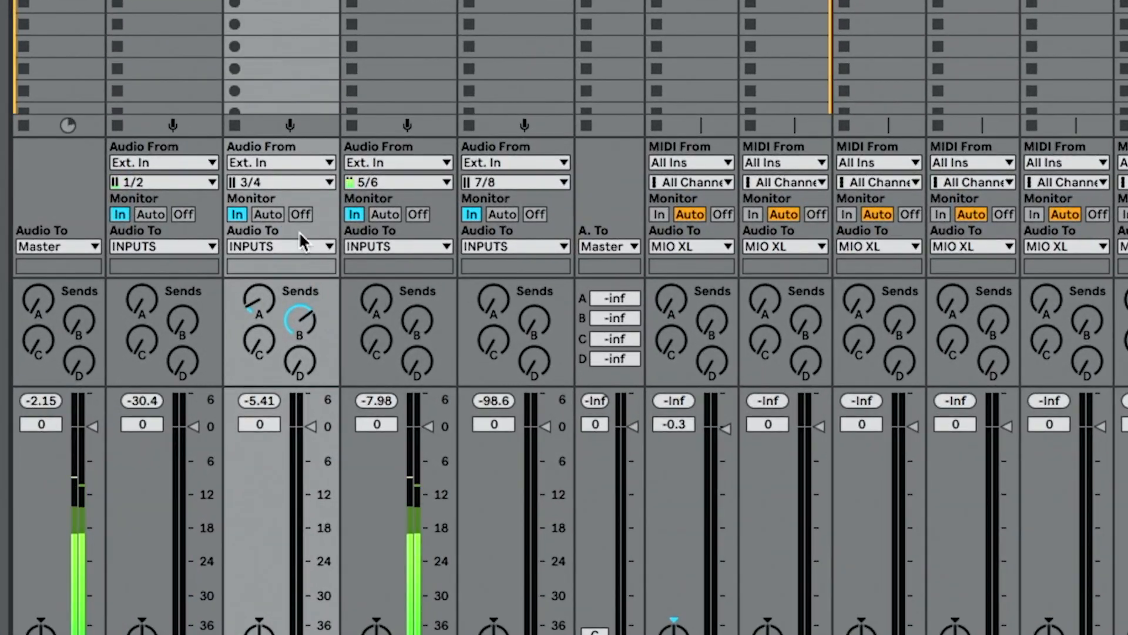
left_click(271, 215)
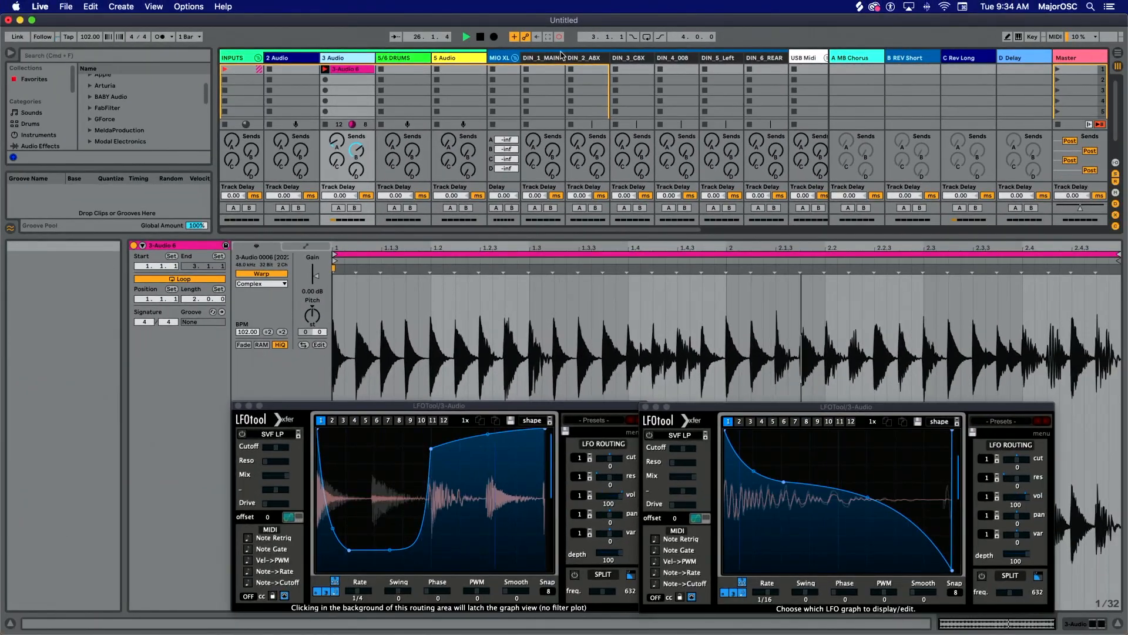
- Move the second LFOTool curve's middle point to the bottom and bend the decay before it inward
left_click_drag(783, 482, 842, 564)
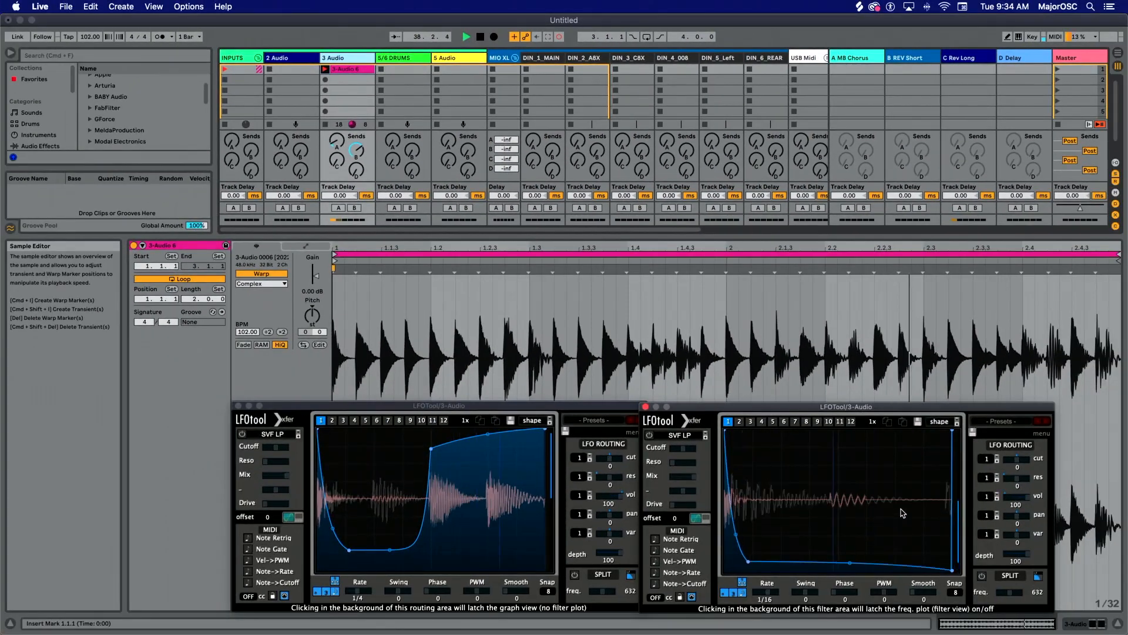
left_click_drag(805, 469, 776, 531)
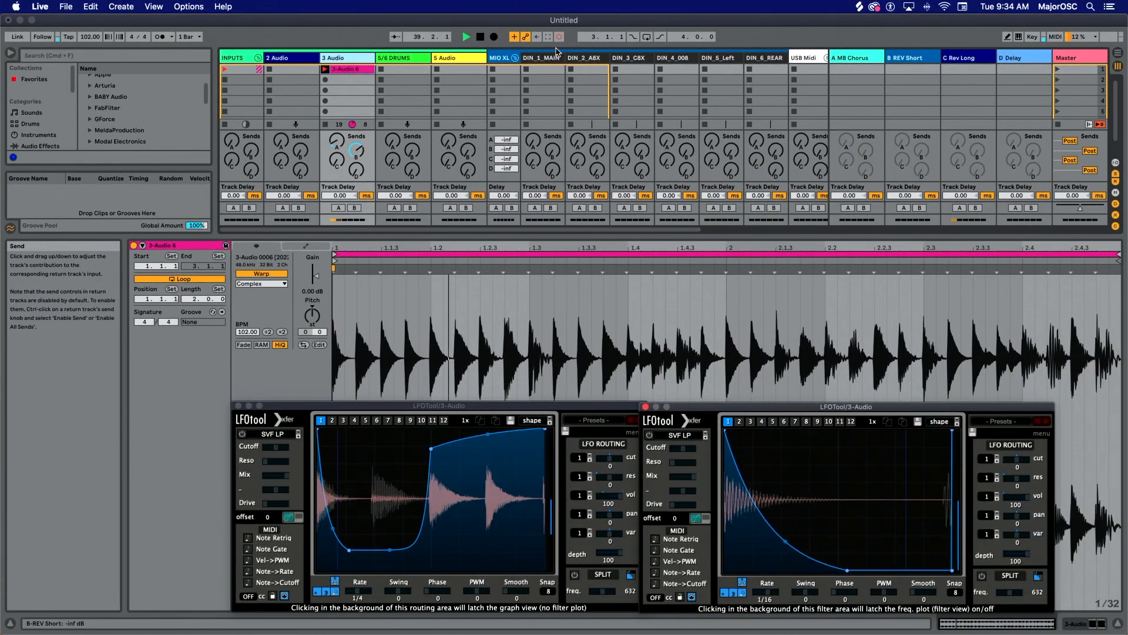